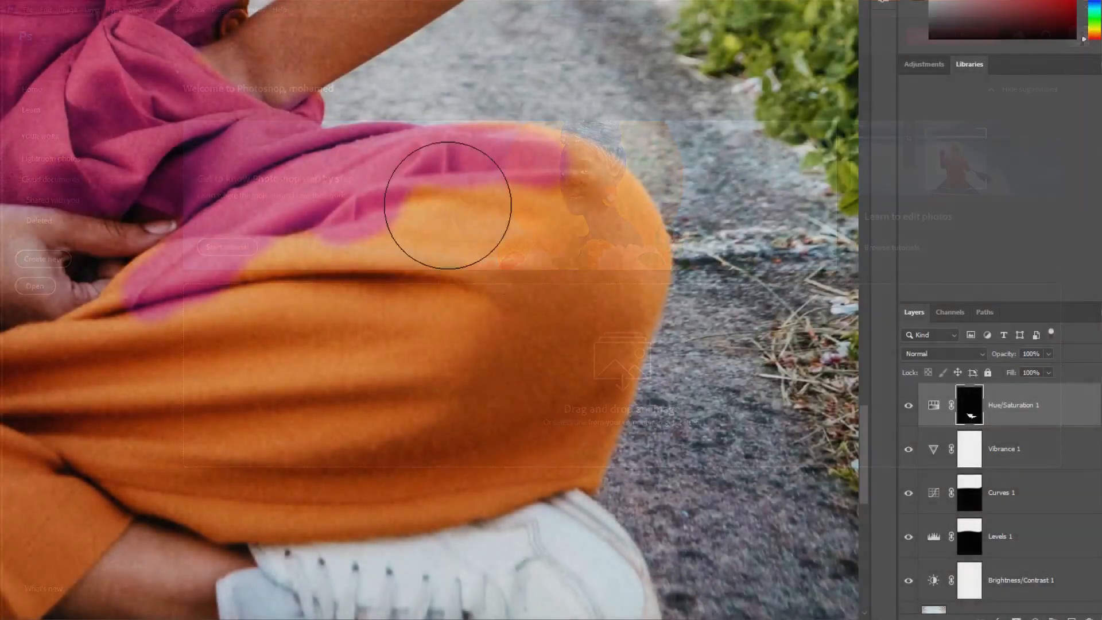
# Step: Paint over the rest of the orange trousers on the Hue/Saturation 1 mask to recolour them magenta
pyautogui.moveTo(450, 209)
pyautogui.mouseDown()
pyautogui.moveTo(514, 449)
pyautogui.moveTo(136, 374)
pyautogui.moveTo(202, 276)
pyautogui.mouseUp()
pyautogui.moveTo(35, 447); pyautogui.dragTo(447, 255)
pyautogui.moveTo(394, 234)
pyautogui.mouseDown()
pyautogui.moveTo(662, 238)
pyautogui.moveTo(387, 285)
pyautogui.mouseUp()
pyautogui.moveTo(551, 275)
pyautogui.mouseDown()
pyautogui.moveTo(352, 375)
pyautogui.moveTo(155, 402)
pyautogui.mouseUp()
pyautogui.moveTo(406, 327); pyautogui.dragTo(807, 266)
pyautogui.moveTo(545, 287)
pyautogui.mouseDown()
pyautogui.moveTo(534, 389)
pyautogui.moveTo(175, 413)
pyautogui.moveTo(247, 350)
pyautogui.mouseUp()
pyautogui.moveTo(444, 281); pyautogui.dragTo(295, 54)
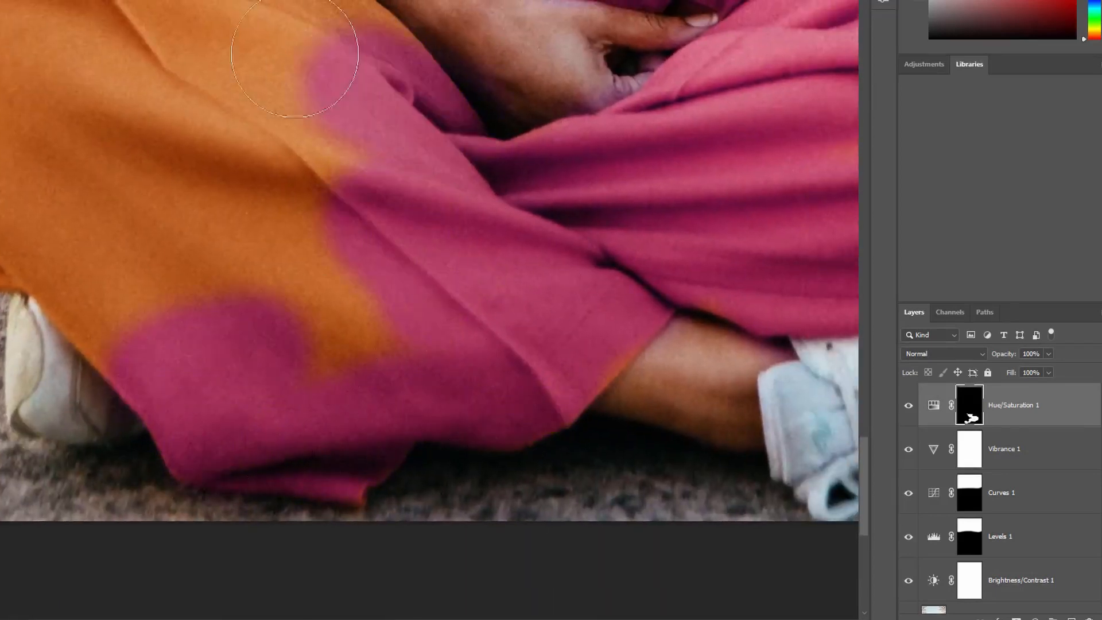
pyautogui.moveTo(243, 88); pyautogui.dragTo(356, 295)
pyautogui.moveTo(422, 355)
pyautogui.mouseDown()
pyautogui.moveTo(489, 484)
pyautogui.moveTo(224, 164)
pyautogui.moveTo(17, 373)
pyautogui.moveTo(209, 565)
pyautogui.moveTo(263, 339)
pyautogui.moveTo(353, 141)
pyautogui.mouseUp()
pyautogui.moveTo(410, 256)
pyautogui.mouseDown()
pyautogui.moveTo(270, 363)
pyautogui.moveTo(459, 488)
pyautogui.mouseUp()
# Step: Clean up the Hue/Saturation 1 mask along the forearm with a smaller brush and the swapped foreground colour, removing the tint from the skin
pyautogui.scroll(5, 327, 361)
pyautogui.scroll(-2, 327, 362)
pyautogui.press('[')
pyautogui.press('[')
pyautogui.press('[')
pyautogui.press('[')
pyautogui.press('[')
pyautogui.press('[')
pyautogui.press('x')
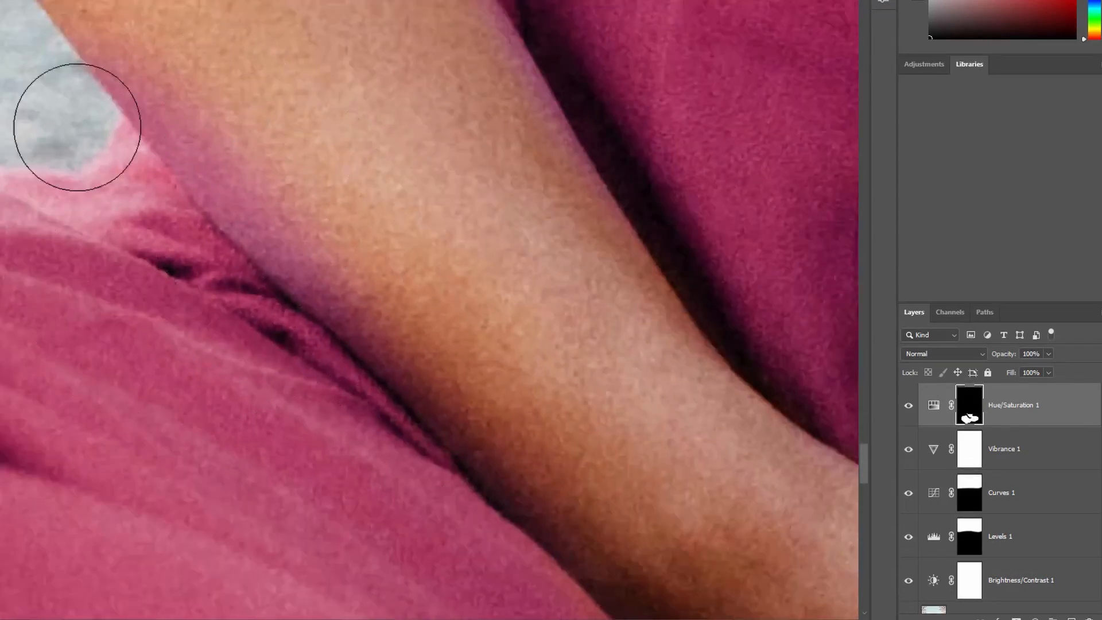
pyautogui.moveTo(123, 40)
pyautogui.mouseDown()
pyautogui.moveTo(273, 194)
pyautogui.moveTo(157, 67)
pyautogui.mouseUp()
pyautogui.moveTo(424, 173); pyautogui.dragTo(190, 229)
pyautogui.moveTo(275, 218)
pyautogui.mouseDown()
pyautogui.moveTo(162, 62)
pyautogui.moveTo(363, 344)
pyautogui.moveTo(193, 55)
pyautogui.mouseUp()
pyautogui.moveTo(346, 301); pyautogui.dragTo(155, 197)
pyautogui.moveTo(416, 420); pyautogui.dragTo(225, 140)
pyautogui.moveTo(370, 455)
pyautogui.mouseDown()
pyautogui.moveTo(635, 396)
pyautogui.moveTo(368, 350)
pyautogui.mouseUp()
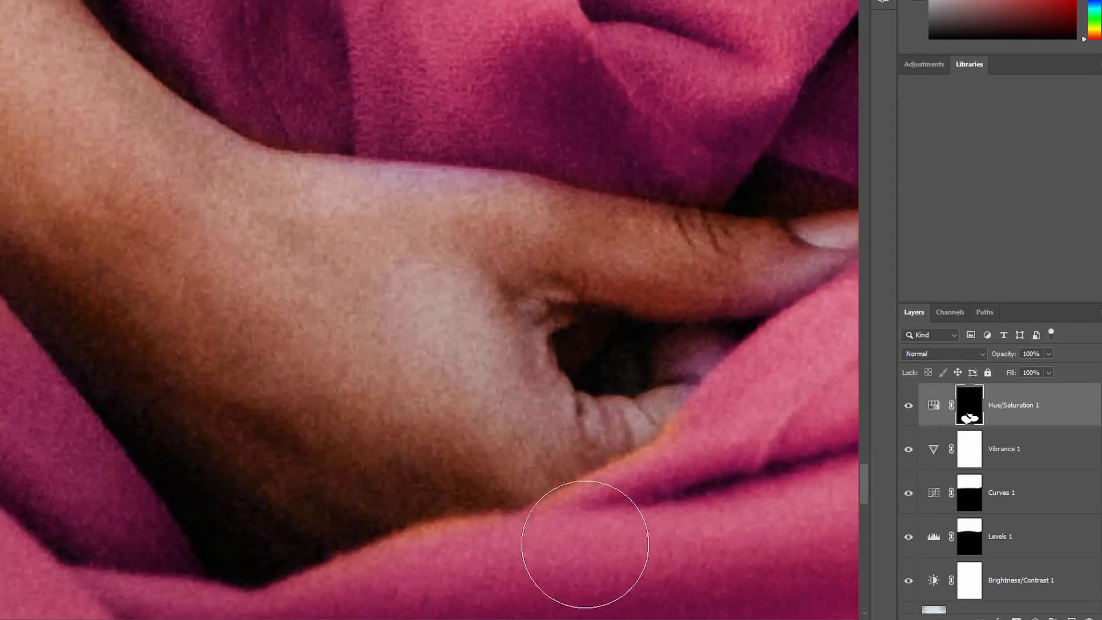
# Step: Touch up the Hue/Saturation 1 mask along the trouser edge beside the hand
pyautogui.moveTo(585, 544); pyautogui.dragTo(634, 514)
pyautogui.scroll(-8, 415, 291)
pyautogui.moveTo(453, 352); pyautogui.dragTo(517, 241)
pyautogui.scroll(2, 516, 241)
pyautogui.hotkey('ctrl', '0')
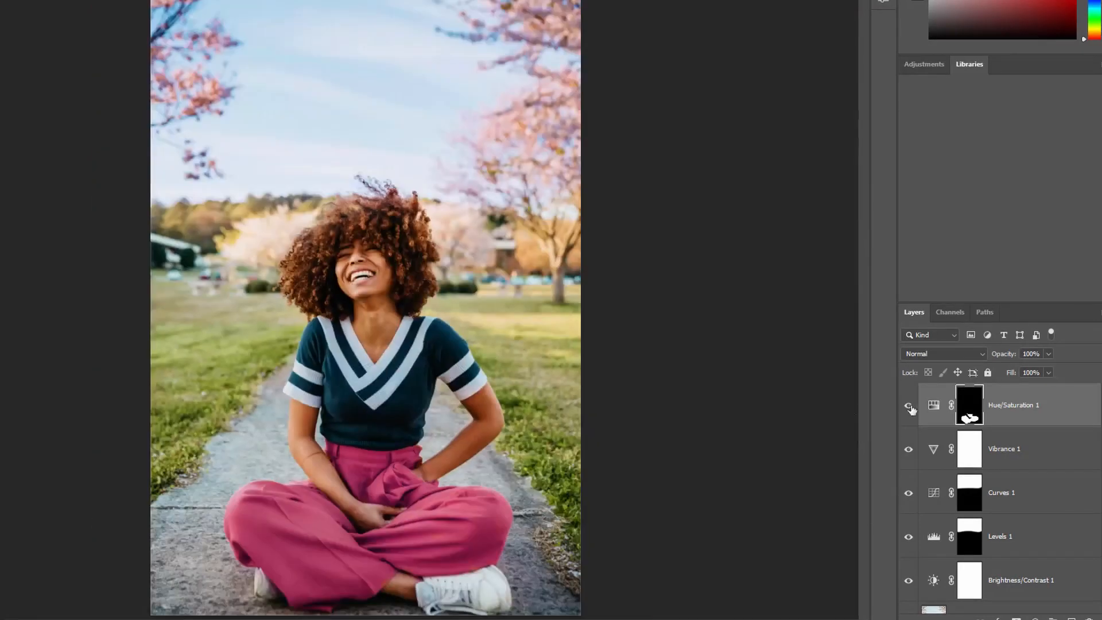
# Step: Open the Hue/Saturation 1 settings and review the Reds 2 colour range
pyautogui.doubleClick(933, 405)
pyautogui.click(631, 55)
pyautogui.click(643, 123)
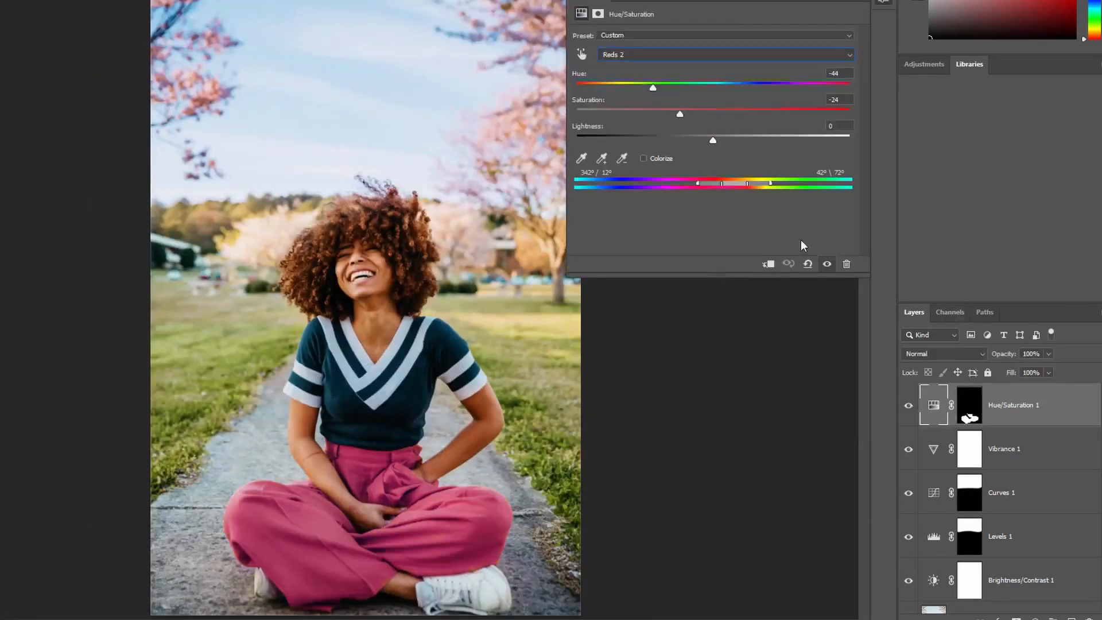
pyautogui.click(934, 406)
# Step: Compare the trousers before and after by toggling the Hue/Saturation 1 mask and layer visibility
pyautogui.click(970, 405)
pyautogui.keyDown('shift'); pyautogui.click(969, 406); pyautogui.keyUp('shift')
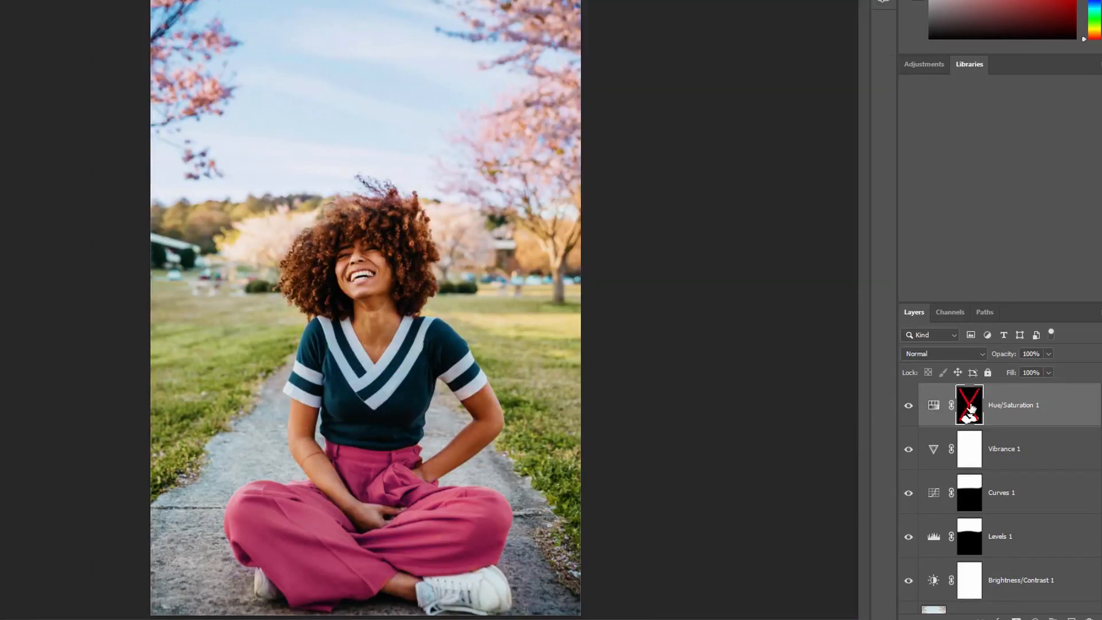
pyautogui.keyDown('shift'); pyautogui.click(970, 406); pyautogui.keyUp('shift')
pyautogui.keyDown('shift'); pyautogui.click(969, 406); pyautogui.keyUp('shift')
pyautogui.keyDown('shift'); pyautogui.click(970, 407); pyautogui.keyUp('shift')
pyautogui.click(909, 405)
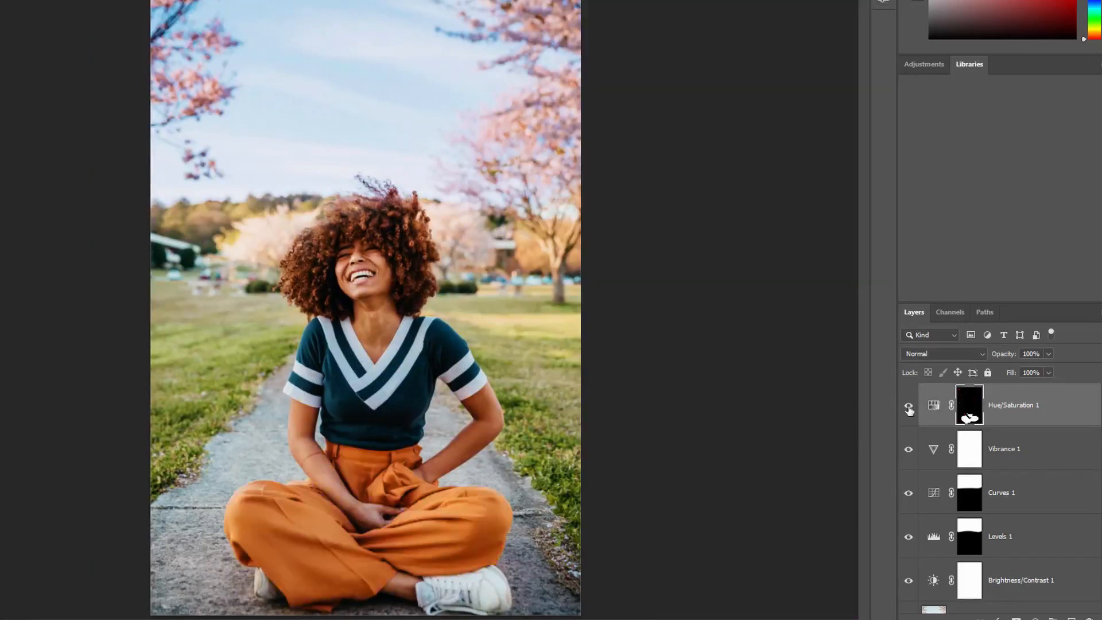
pyautogui.click(908, 405)
# Step: Add a second Hue/Saturation adjustment layer on top and raise its saturation, keeping the hue at 0
pyautogui.click(1036, 618)
pyautogui.click(1068, 493)
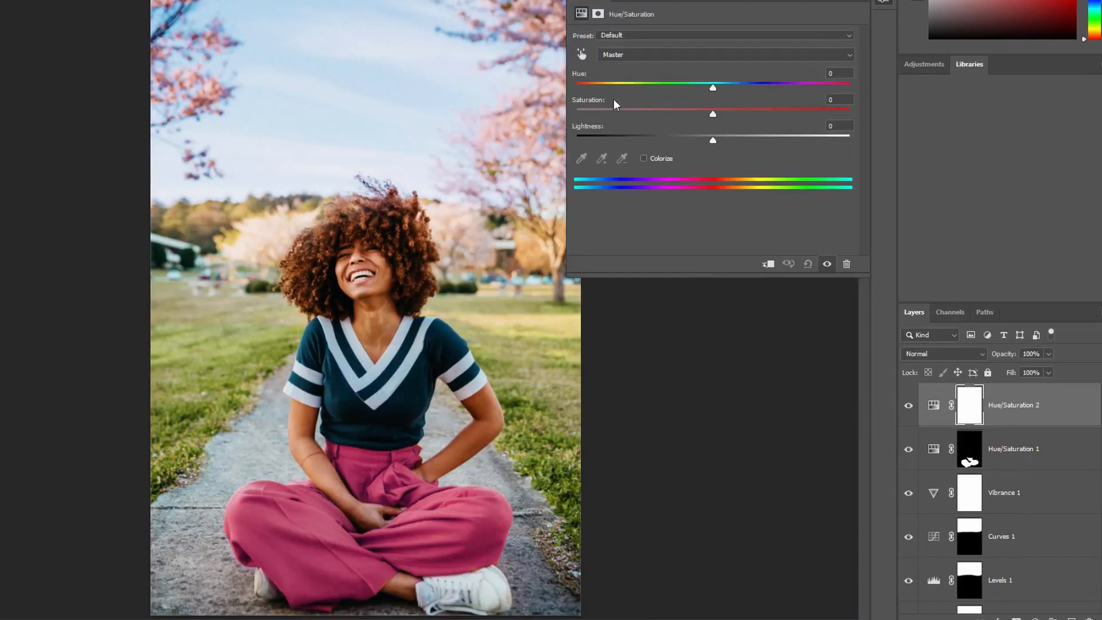
pyautogui.moveTo(712, 89); pyautogui.dragTo(757, 115)
pyautogui.moveTo(709, 88); pyautogui.dragTo(712, 89)
# Step: Invert the Hue/Saturation 2 mask to black and paint the effect back over the background trees on both sides with a larger brush
pyautogui.click(952, 120)
pyautogui.hotkey('ctrl', 'i')
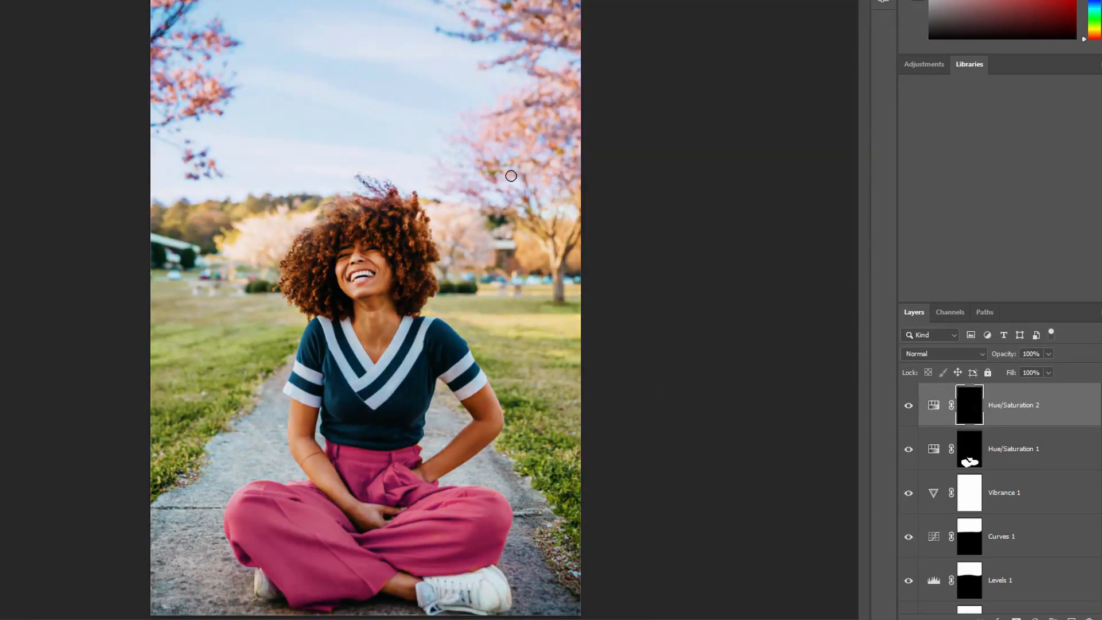
pyautogui.press(']')
pyautogui.press(']')
pyautogui.press(']')
pyautogui.press(']')
pyautogui.press(']')
pyautogui.press(']')
pyautogui.press(']')
pyautogui.press(']')
pyautogui.moveTo(559, 220)
pyautogui.mouseDown()
pyautogui.moveTo(466, 266)
pyautogui.moveTo(580, 229)
pyautogui.mouseUp()
pyautogui.moveTo(285, 205); pyautogui.dragTo(136, 241)
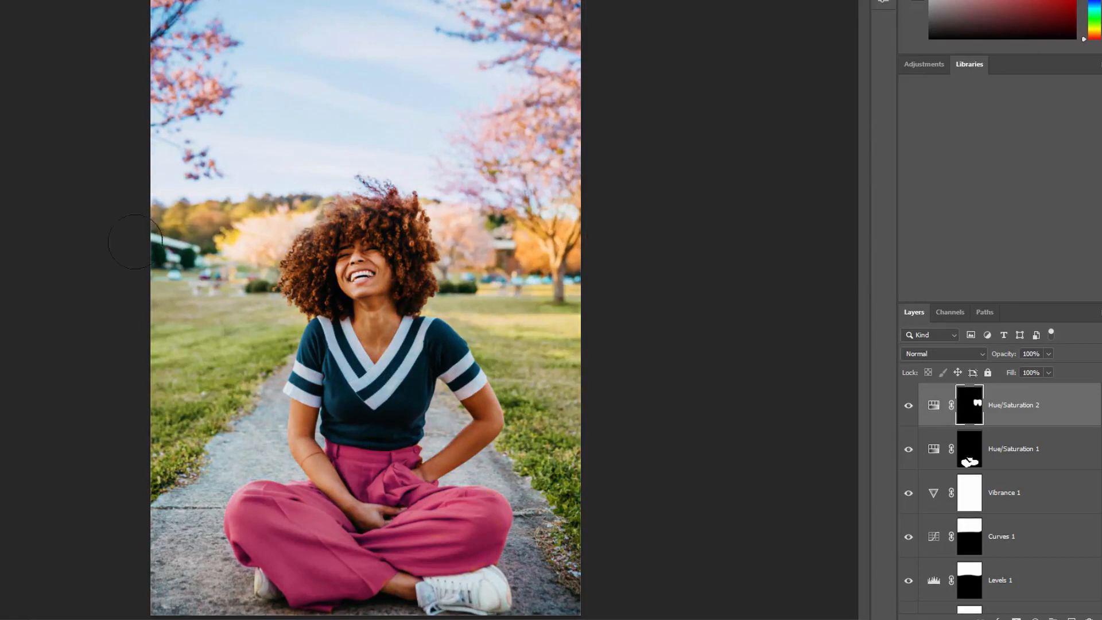
# Step: Add a third Hue/Saturation adjustment layer for the Greens, sample the grass colour in the photo, and raise the saturation
pyautogui.click(1019, 612)
pyautogui.click(1050, 492)
pyautogui.click(635, 54)
pyautogui.click(634, 92)
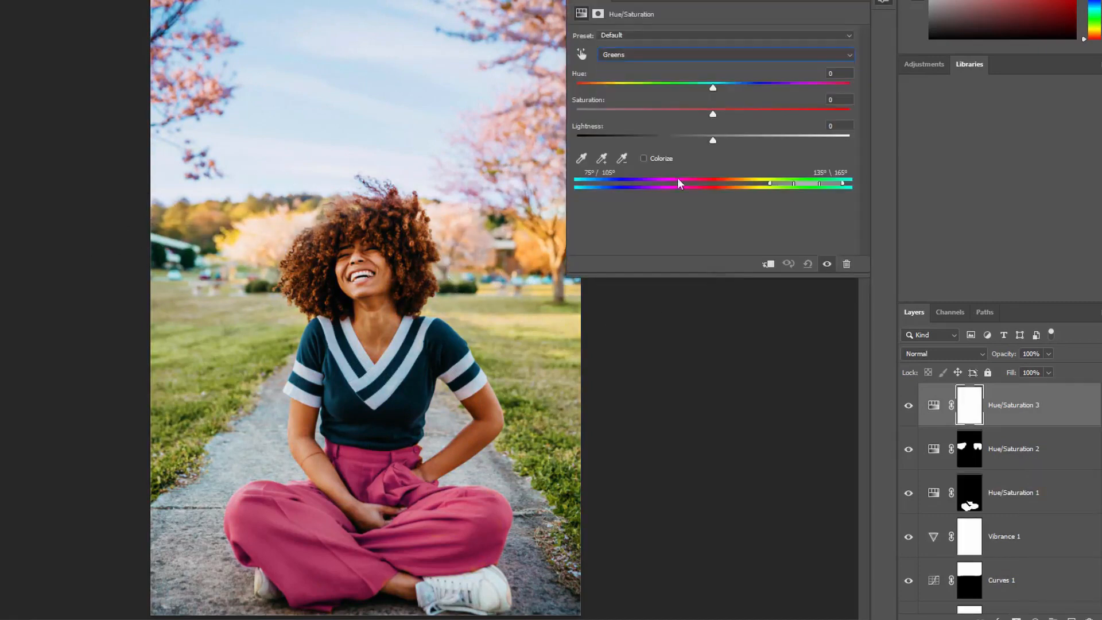
pyautogui.click(581, 159)
pyautogui.click(523, 434)
pyautogui.moveTo(712, 114); pyautogui.dragTo(743, 116)
pyautogui.click(884, 2)
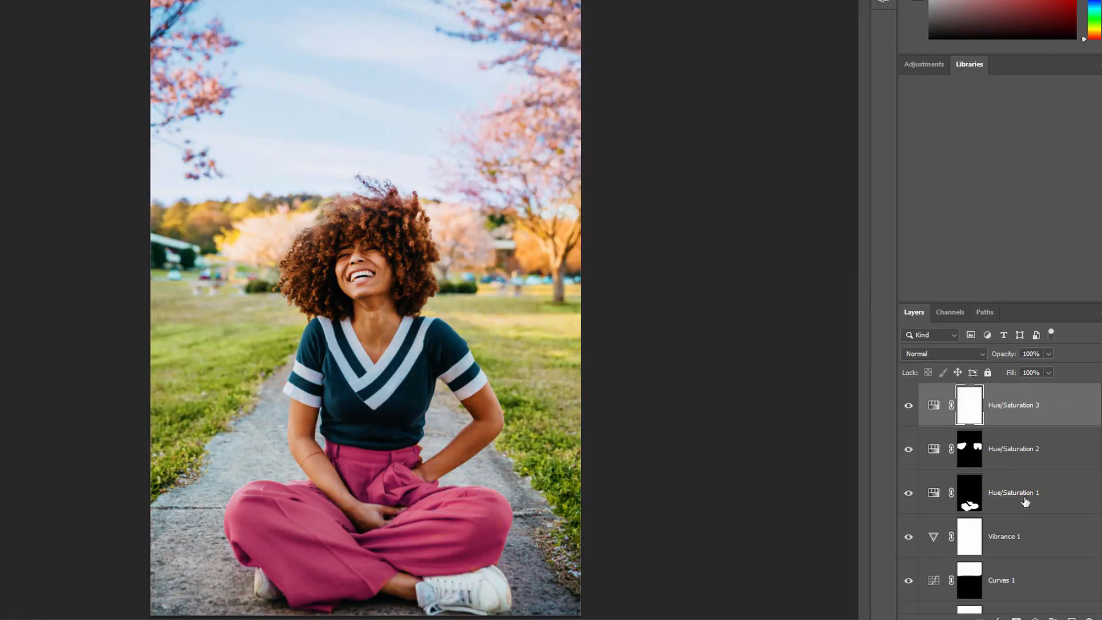
# Step: Add a Color Balance adjustment layer, shift its Shadows toward blue to +27, and compare the image with and without it
pyautogui.click(1034, 618)
pyautogui.click(1084, 509)
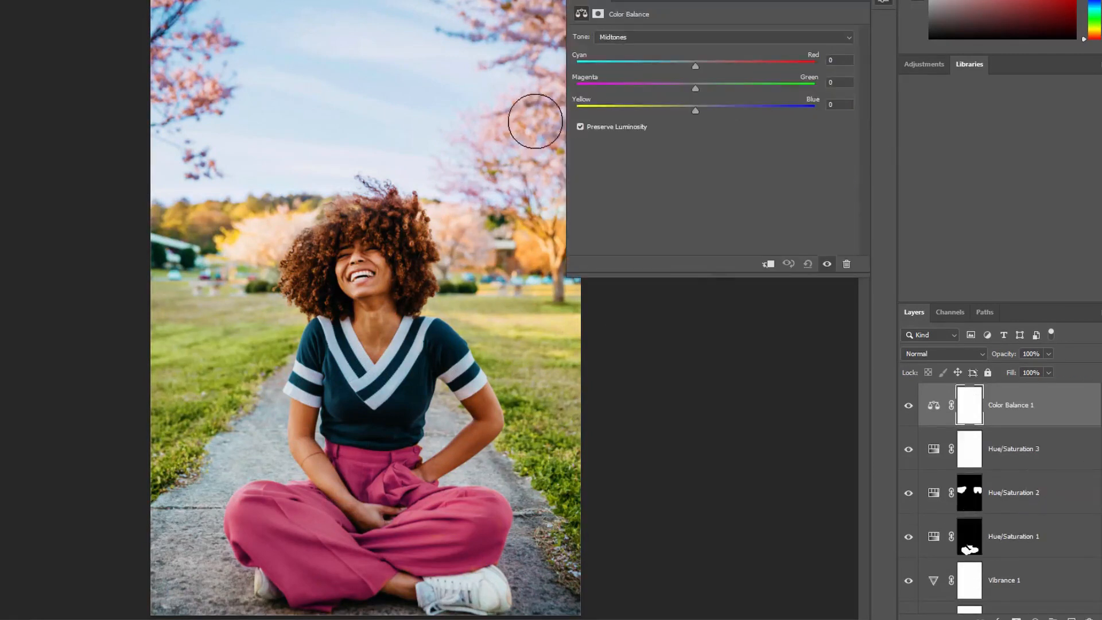
pyautogui.click(619, 37)
pyautogui.click(615, 47)
pyautogui.moveTo(695, 110); pyautogui.dragTo(727, 110)
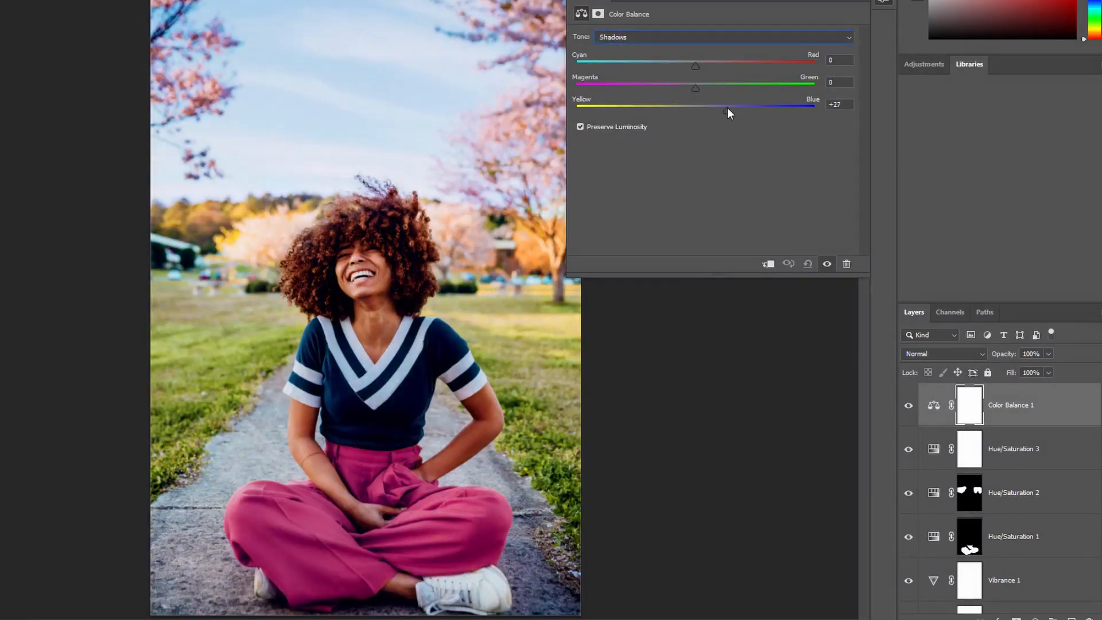
pyautogui.click(908, 405)
pyautogui.click(909, 406)
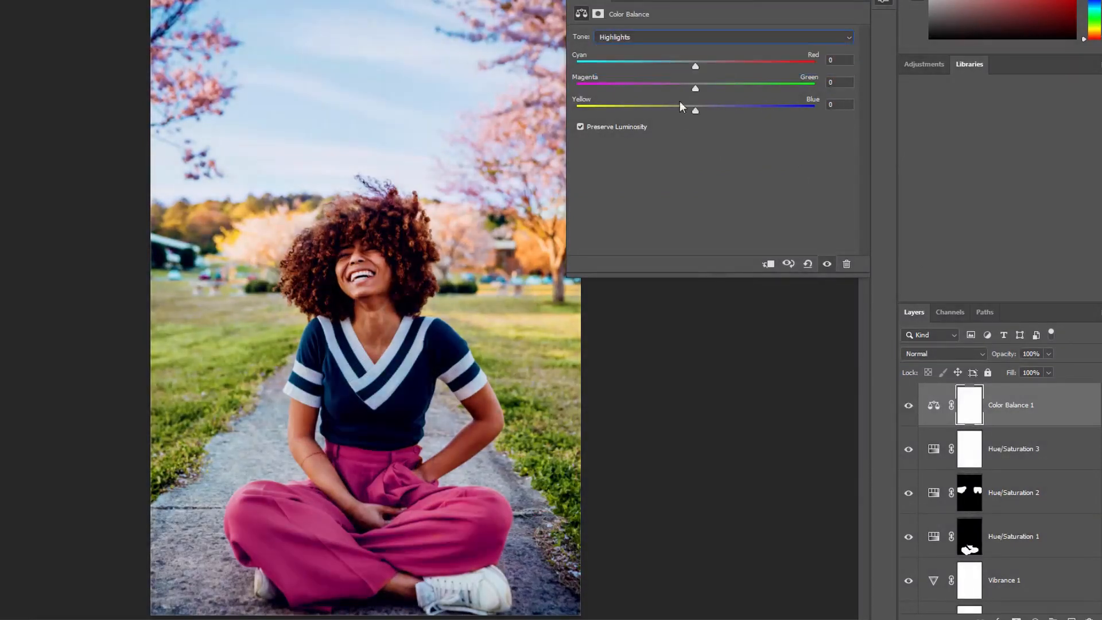
# Step: Shift the Color Balance Highlights toward yellow to -24 and lower the layer's opacity to 53%
pyautogui.moveTo(695, 111); pyautogui.dragTo(667, 108)
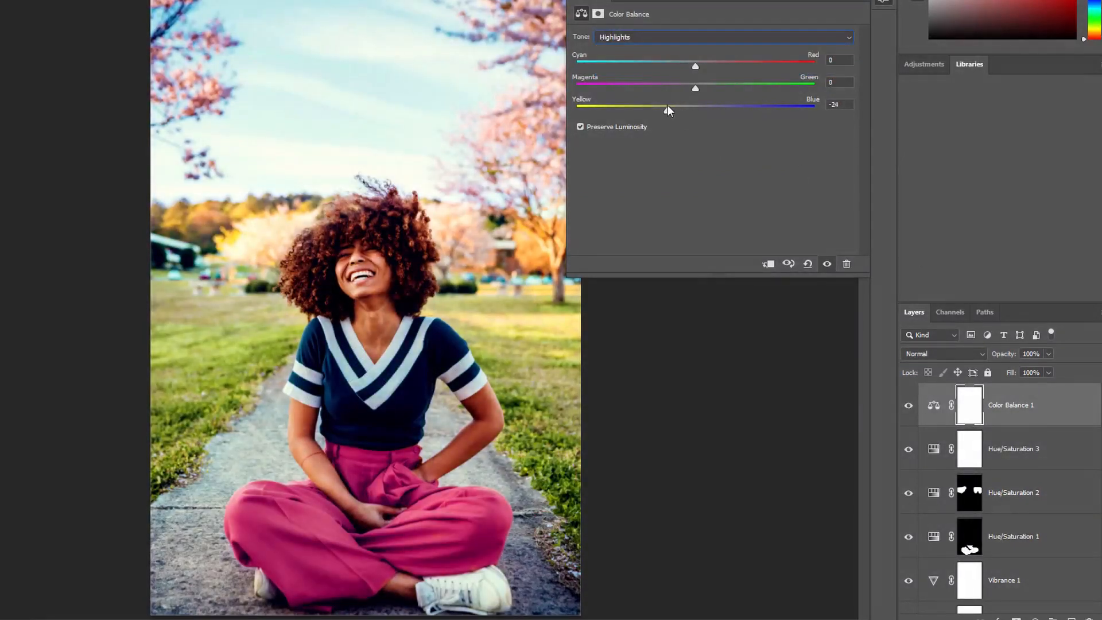
pyautogui.click(1048, 354)
pyautogui.moveTo(1056, 372); pyautogui.dragTo(1021, 372)
pyautogui.click(882, 2)
pyautogui.click(907, 407)
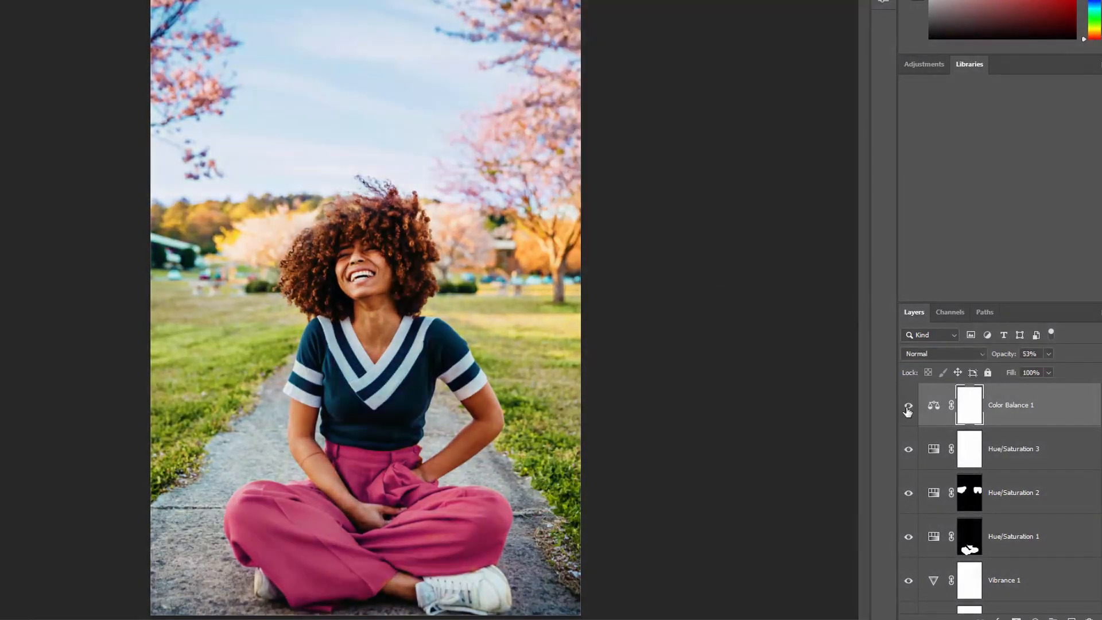
pyautogui.click(907, 409)
# Step: Add a Photo Filter adjustment layer, try several cooling and warming filters, and choose Cooling Filter (80)
pyautogui.click(1035, 617)
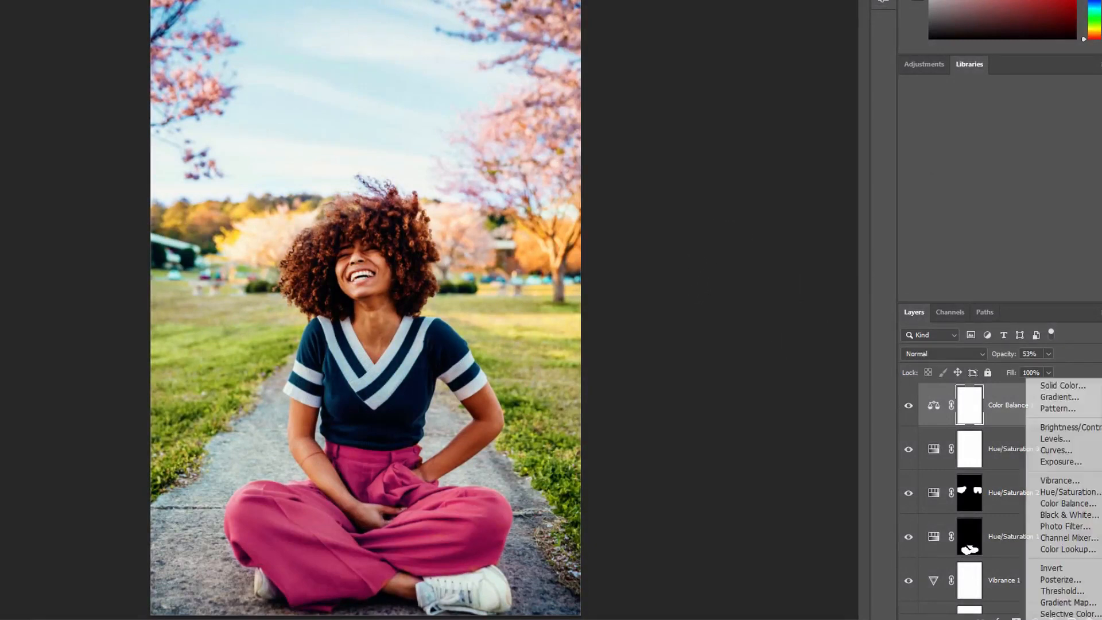
pyautogui.click(1065, 526)
pyautogui.click(668, 32)
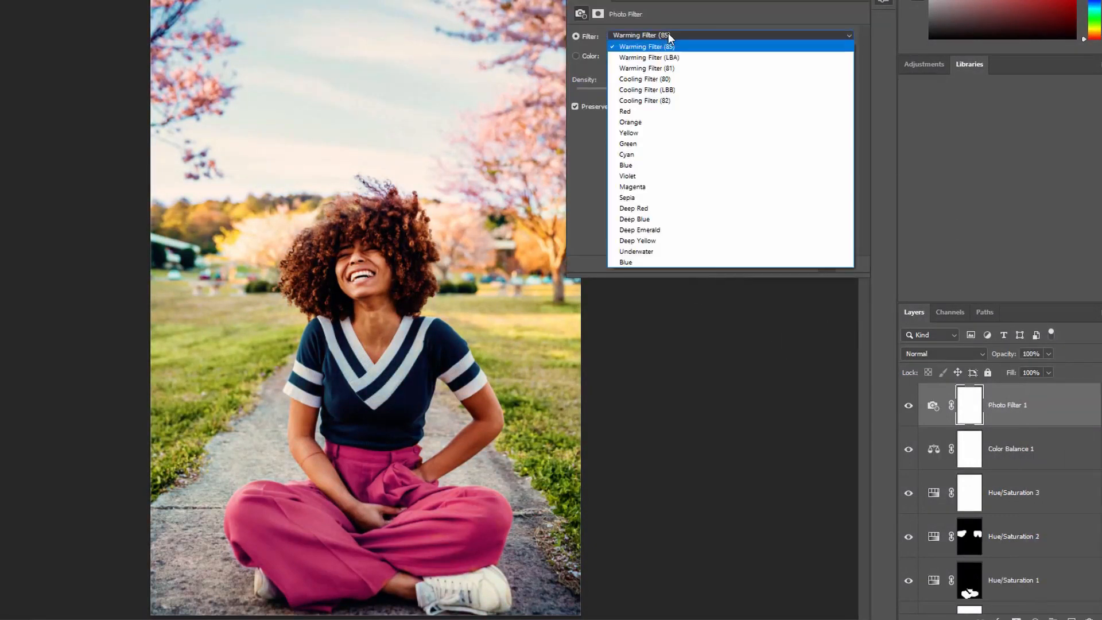
pyautogui.click(666, 90)
pyautogui.click(663, 34)
pyautogui.click(668, 100)
pyautogui.click(675, 37)
pyautogui.click(668, 68)
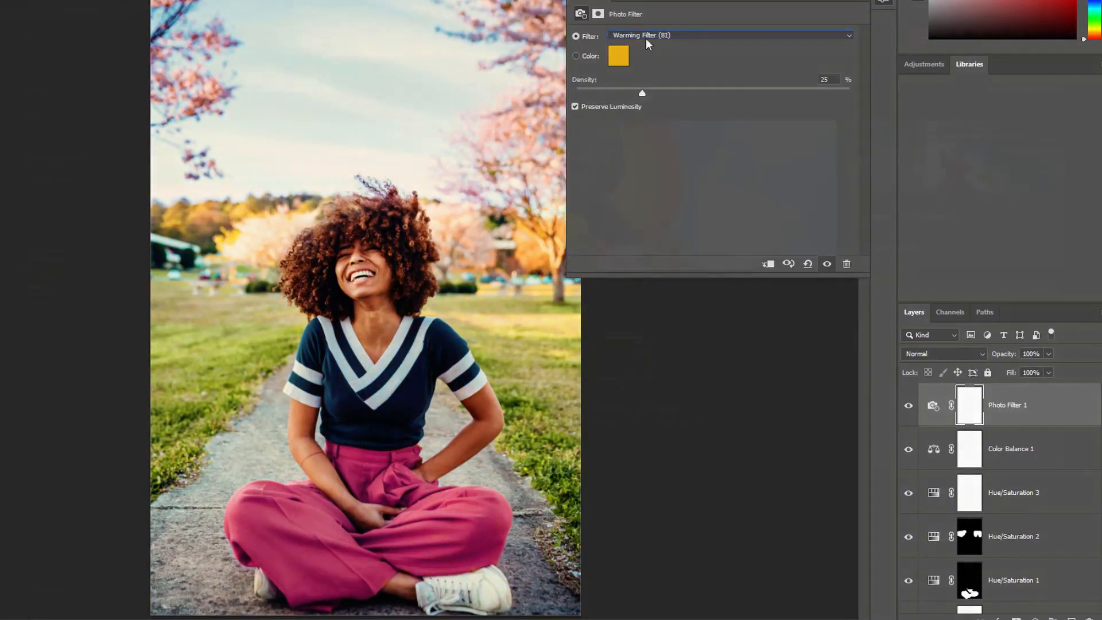
pyautogui.click(645, 36)
pyautogui.click(666, 79)
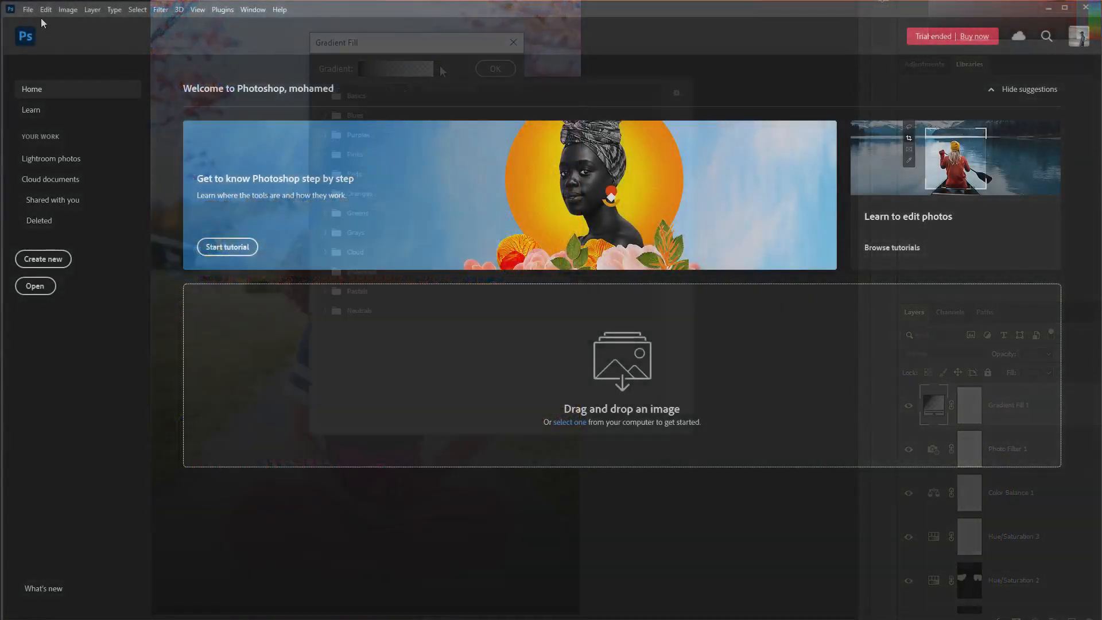
# Step: Open the Adjustment Layers.jpg photo from the image example folder on the Desktop
pyautogui.click(28, 10)
pyautogui.click(34, 33)
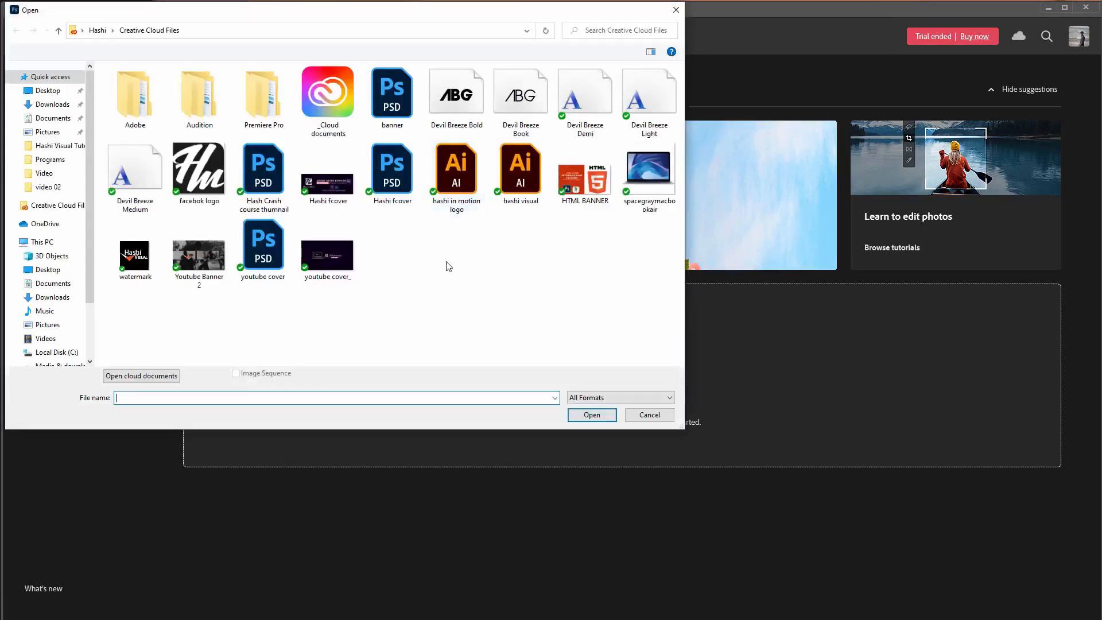
pyautogui.click(48, 90)
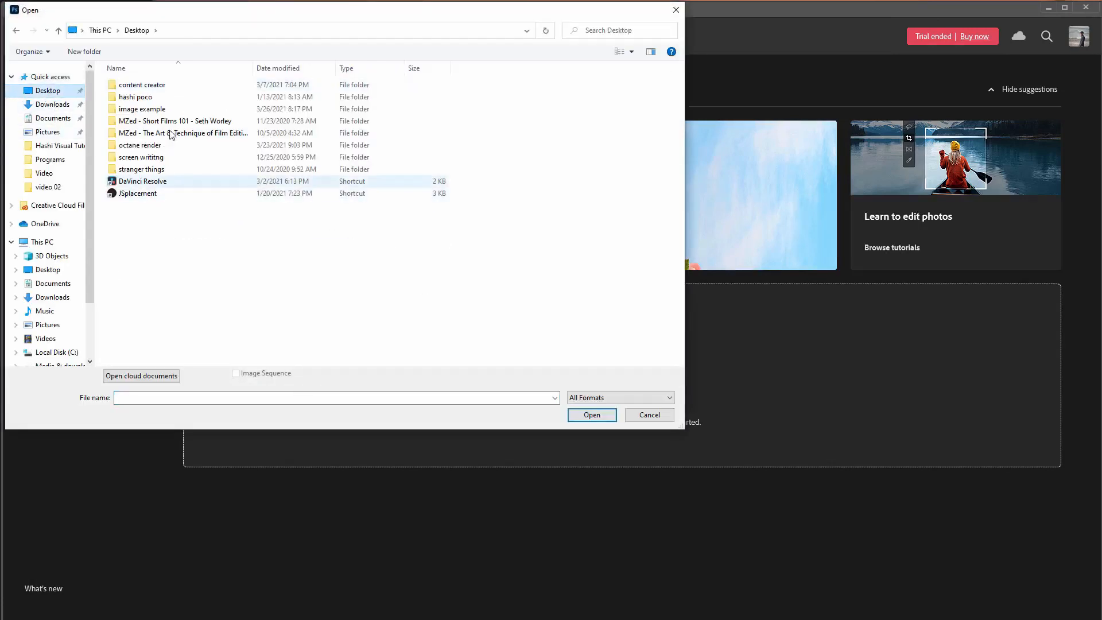
pyautogui.doubleClick(143, 108)
pyautogui.doubleClick(194, 163)
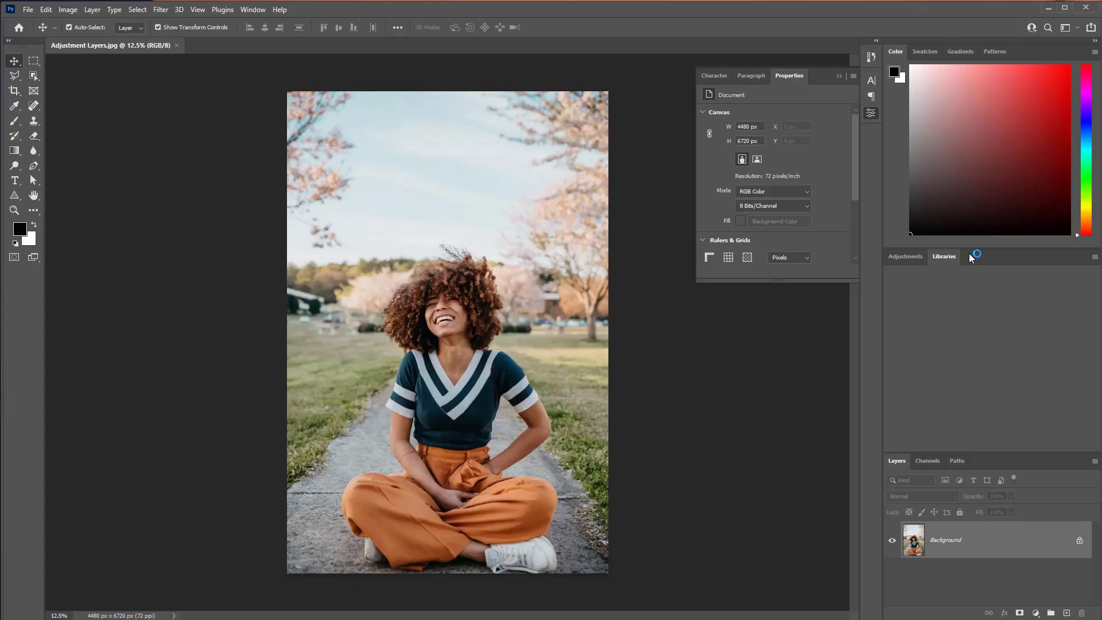
# Step: Restore the workspace's docked panel layout and widen the panel column slightly
pyautogui.click(1077, 27)
pyautogui.click(1093, 90)
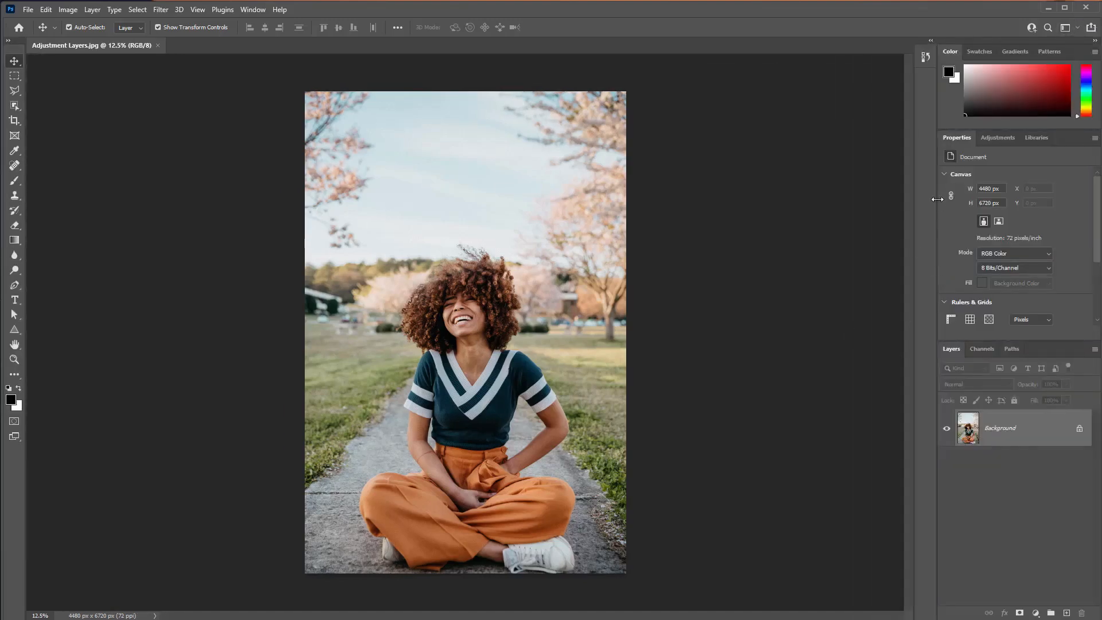
pyautogui.moveTo(937, 200); pyautogui.dragTo(920, 199)
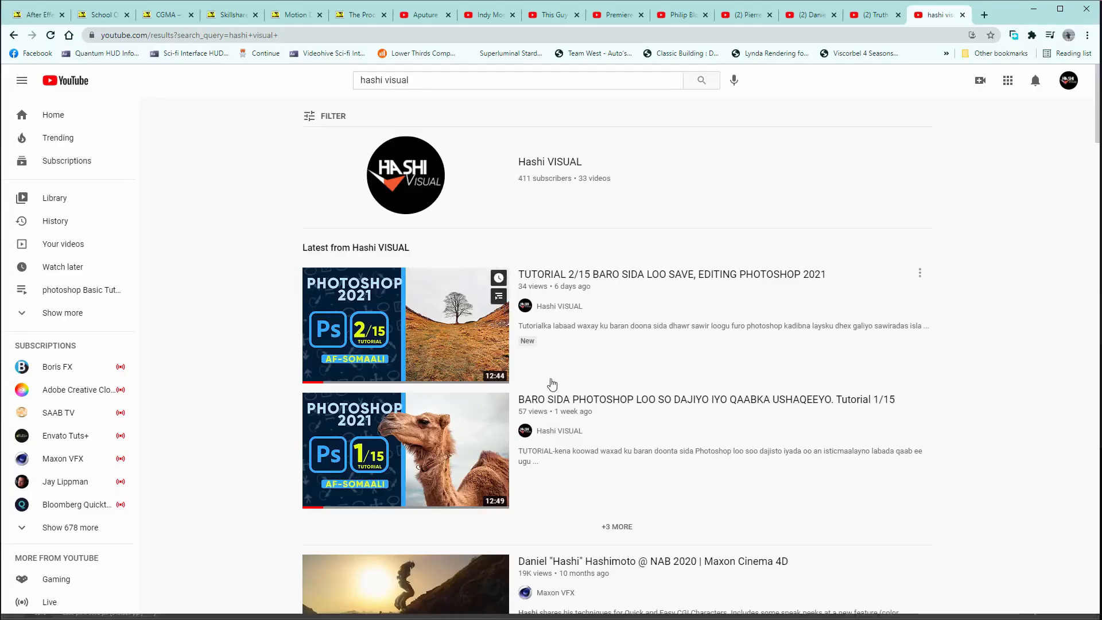
# Step: In YouTube, open the Hashi VISUAL Photoshop Tutorial 1/15 video, pause it, and view its full description
pyautogui.click(547, 398)
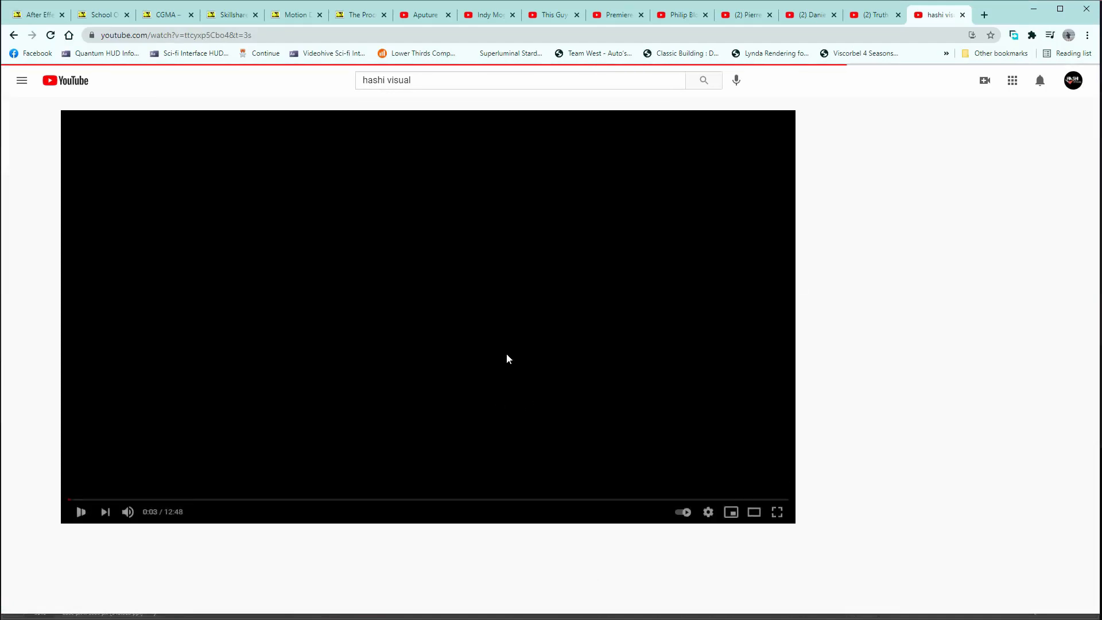
pyautogui.scroll(-3, 321, 439)
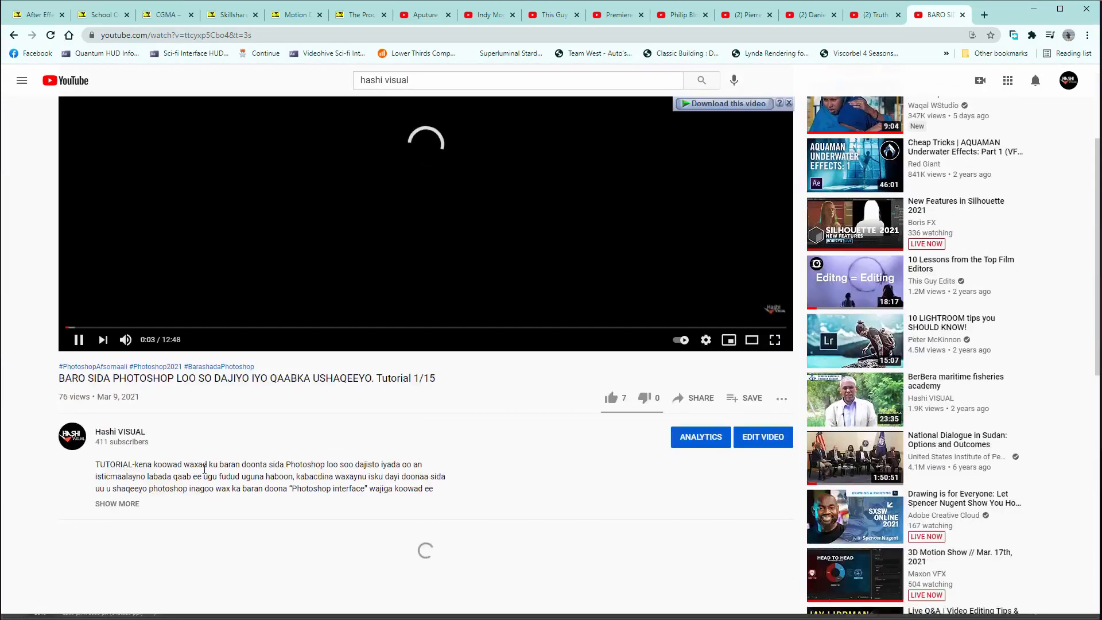
pyautogui.press('space')
pyautogui.click(122, 504)
pyautogui.scroll(-2, 124, 508)
pyautogui.click(124, 509)
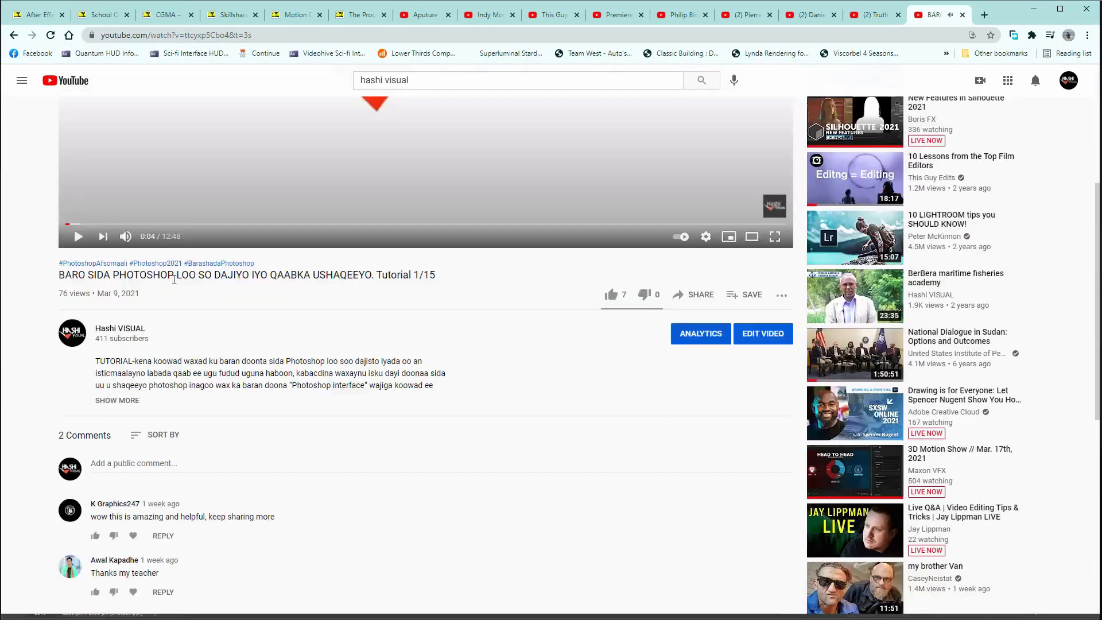
pyautogui.click(124, 402)
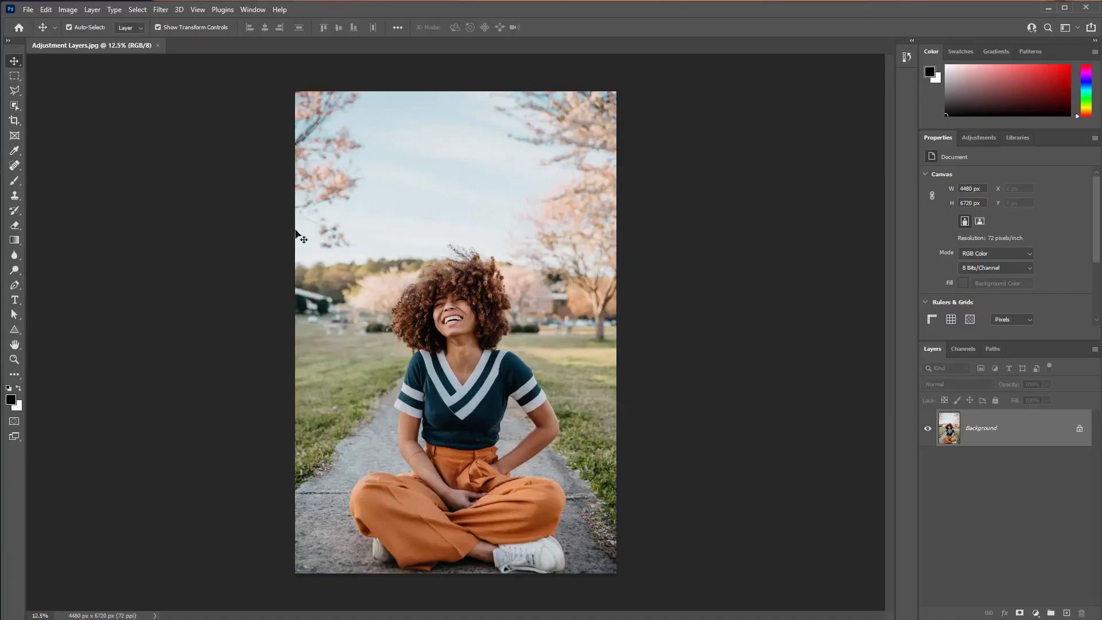
# Step: Review the list of available new adjustment layer types, then dismiss it without choosing one
pyautogui.click(92, 10)
pyautogui.moveTo(178, 165)
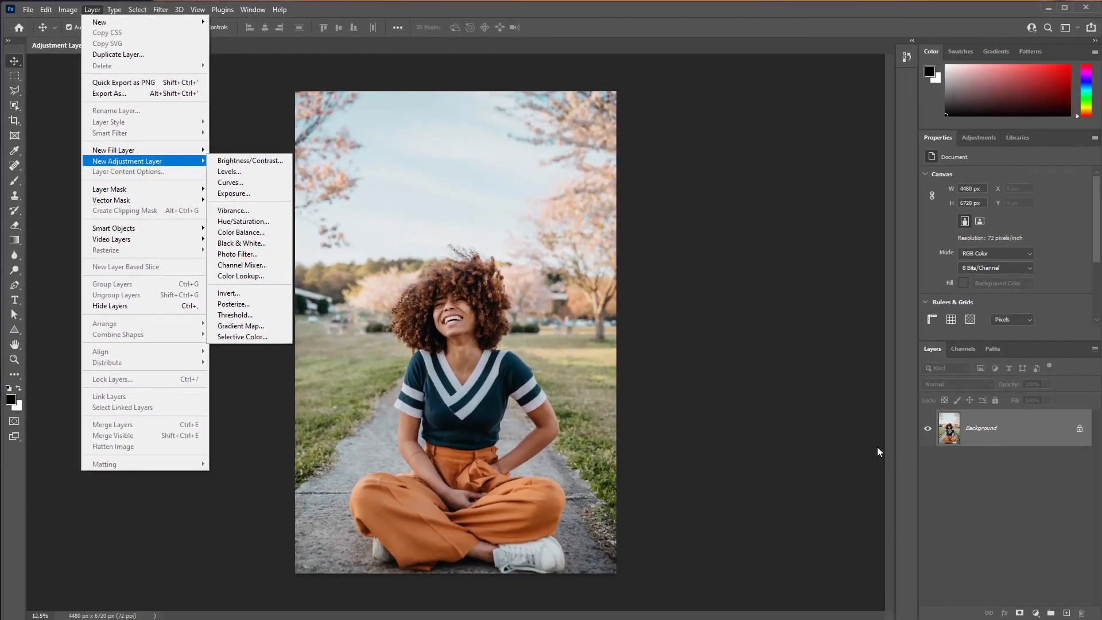
pyautogui.click(957, 471)
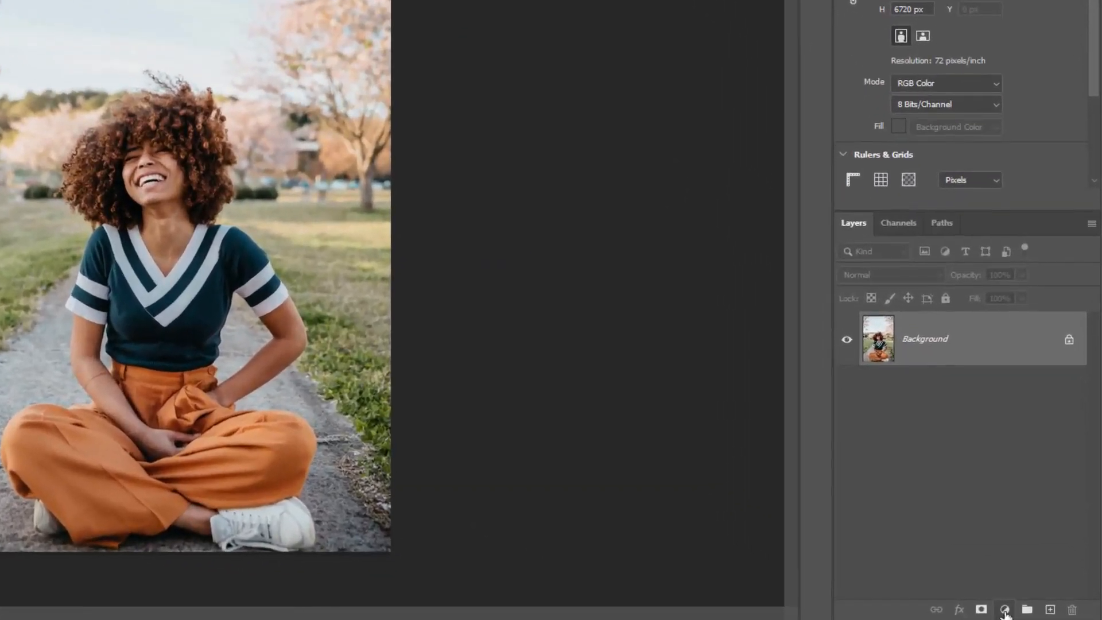
# Step: Add a Brightness/Contrast adjustment layer above the Background and detach its Properties panel to float beside the photo
pyautogui.click(1018, 611)
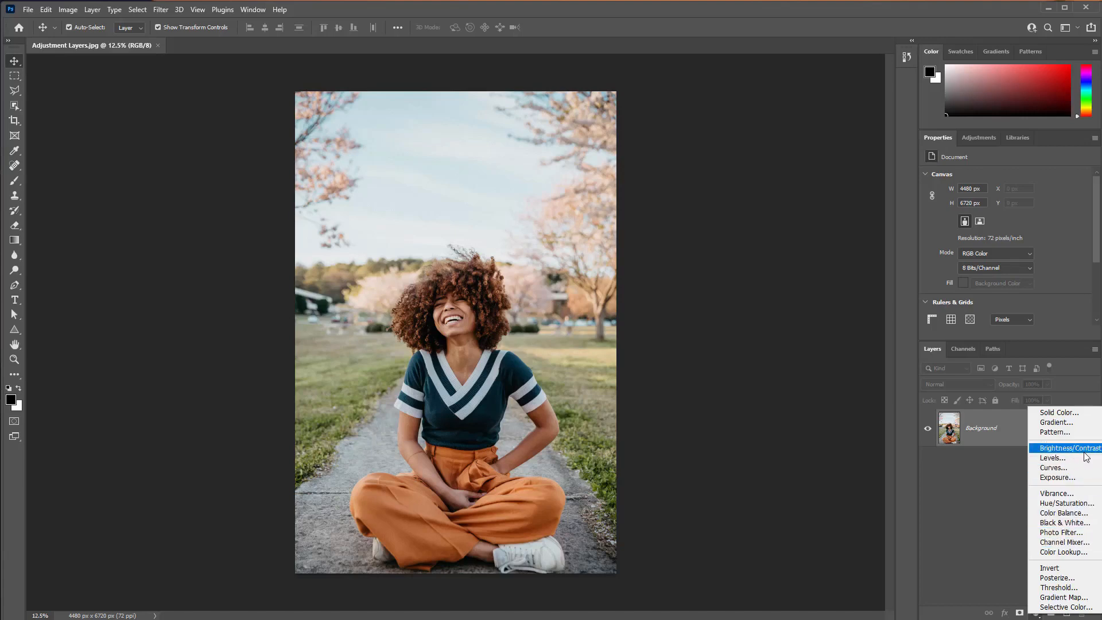
pyautogui.click(1085, 451)
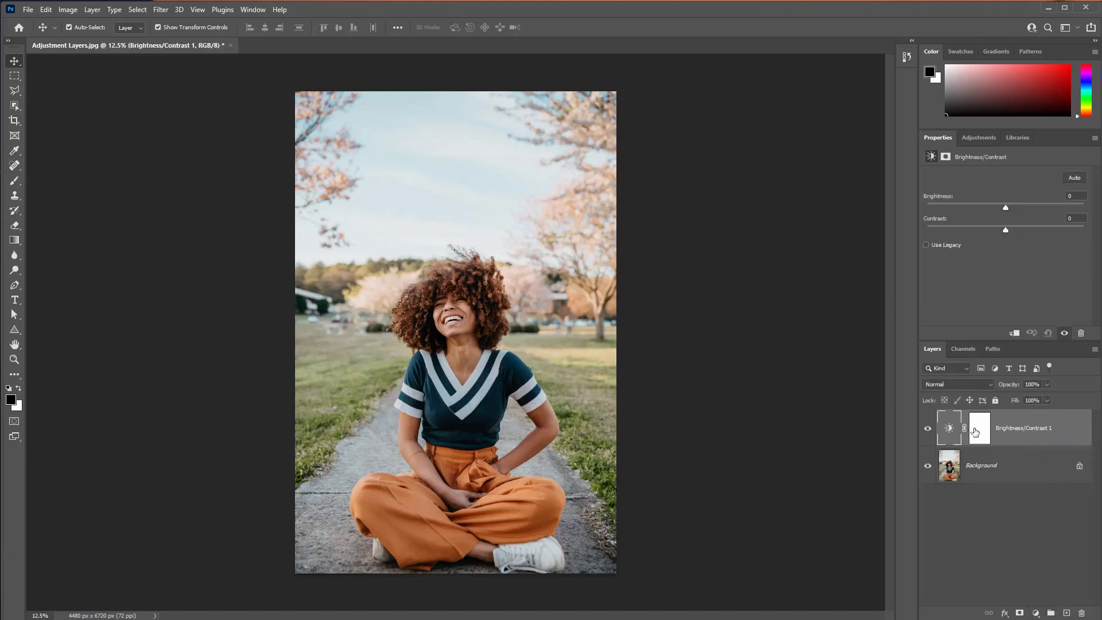
pyautogui.click(972, 431)
pyautogui.click(950, 429)
pyautogui.moveTo(937, 138); pyautogui.dragTo(745, 135)
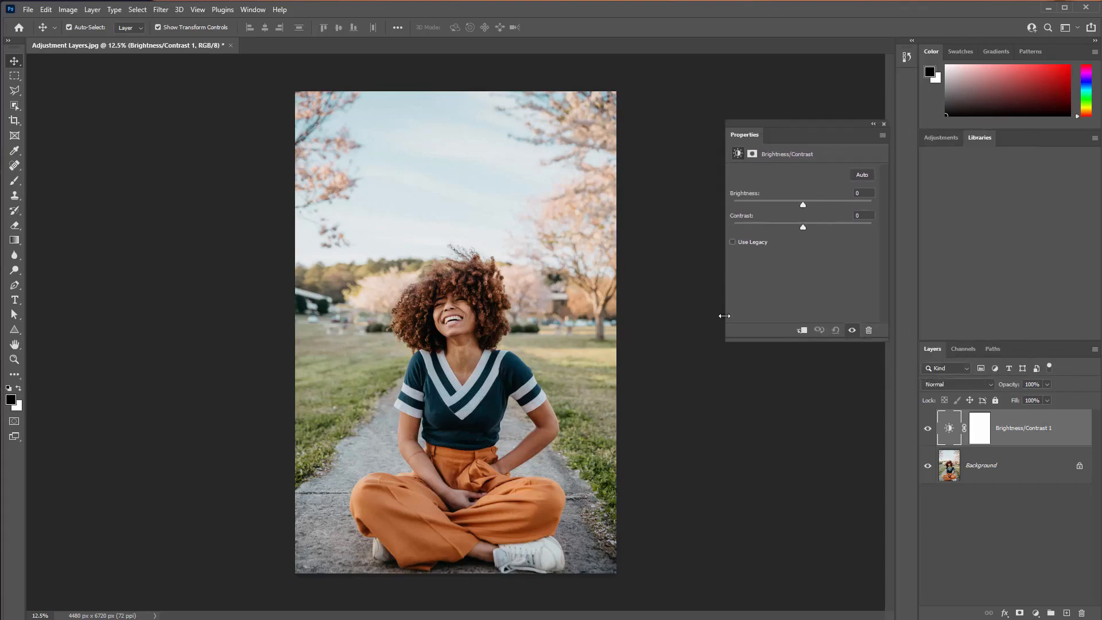
# Step: Enlarge the floating Properties panel, dock it as an icon beside the panel column, and expand it
pyautogui.moveTo(721, 340); pyautogui.dragTo(630, 377)
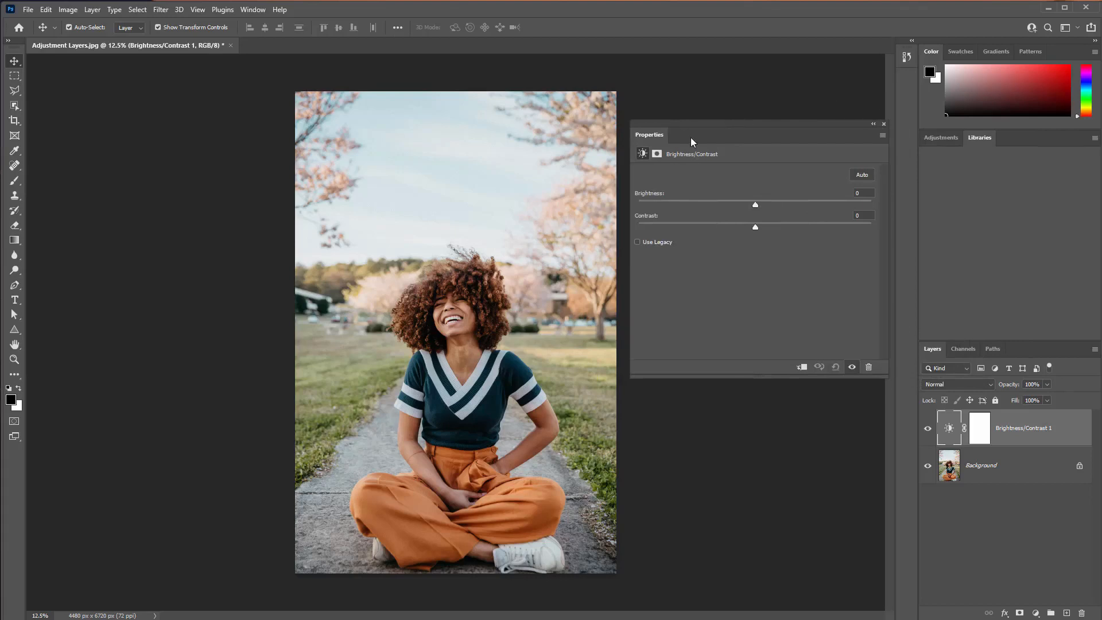
pyautogui.moveTo(692, 142); pyautogui.dragTo(908, 80)
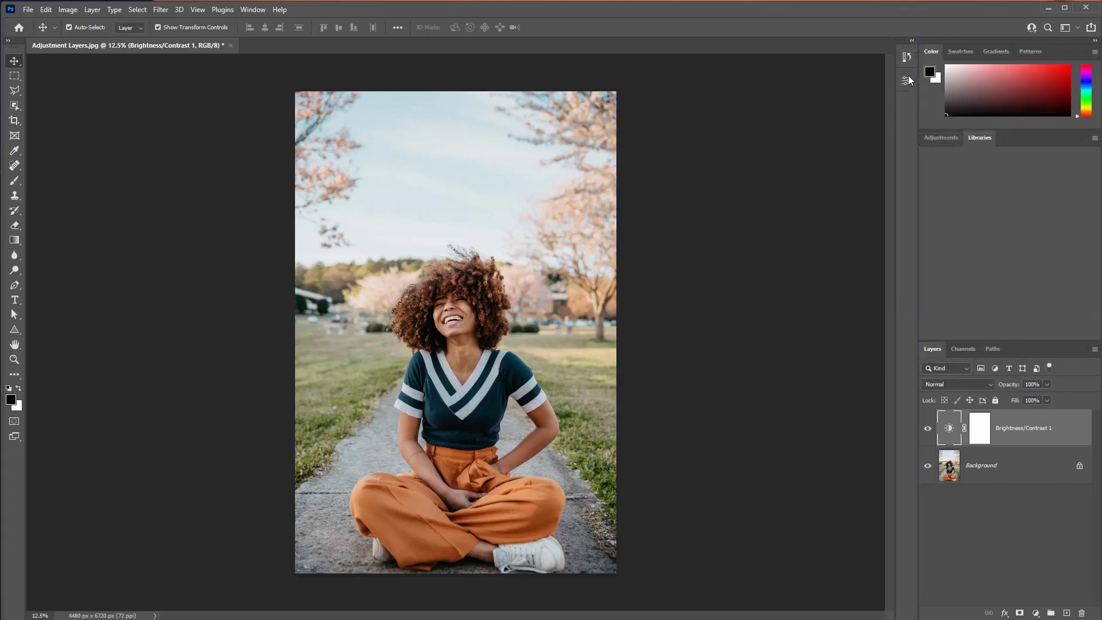
pyautogui.click(907, 81)
# Step: Experiment with the brightness and contrast, resetting the adjustment between trials, and settle on Brightness 5 and Contrast 25
pyautogui.moveTo(699, 172); pyautogui.dragTo(558, 199)
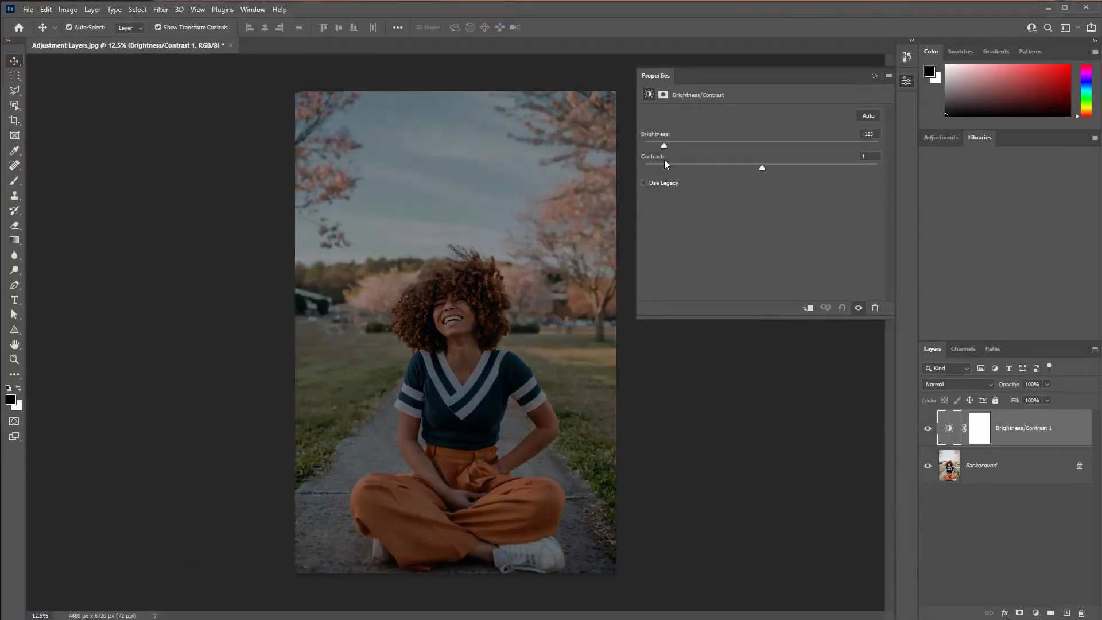
pyautogui.moveTo(665, 161); pyautogui.dragTo(751, 158)
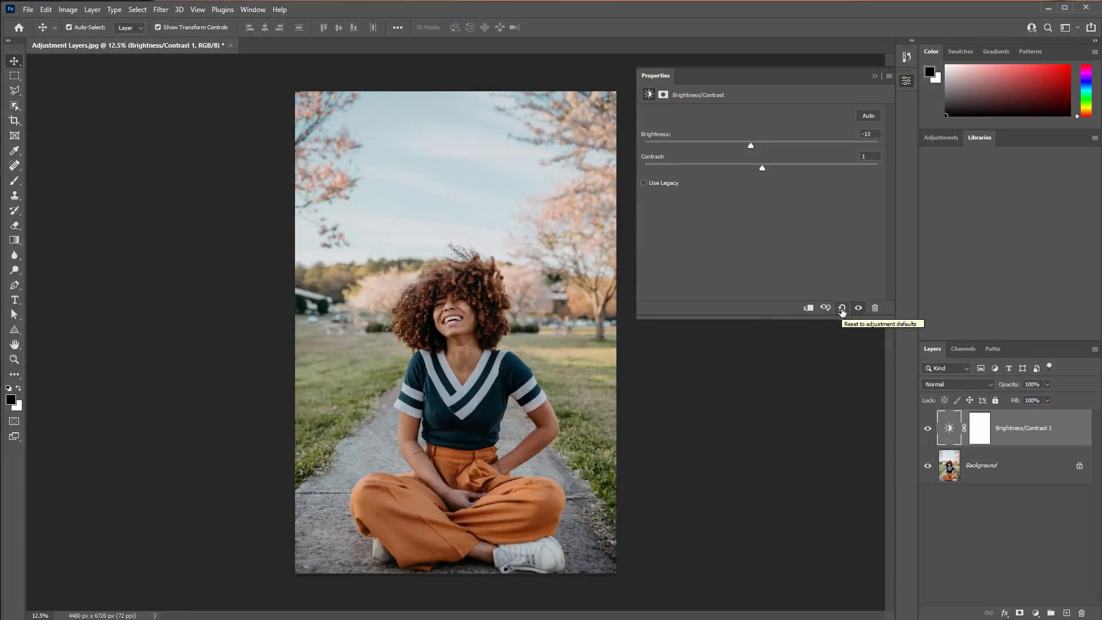
pyautogui.click(842, 308)
pyautogui.moveTo(760, 167); pyautogui.dragTo(864, 157)
pyautogui.click(842, 307)
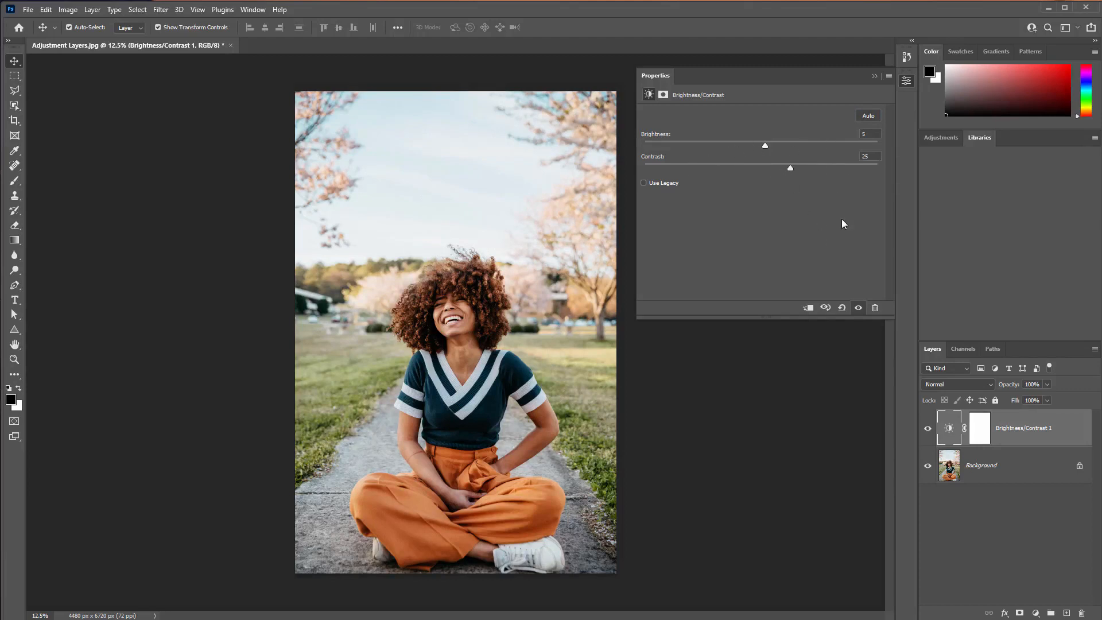
# Step: Compare the photo before and after by repeatedly hiding and showing the Brightness/Contrast layer
pyautogui.click(929, 430)
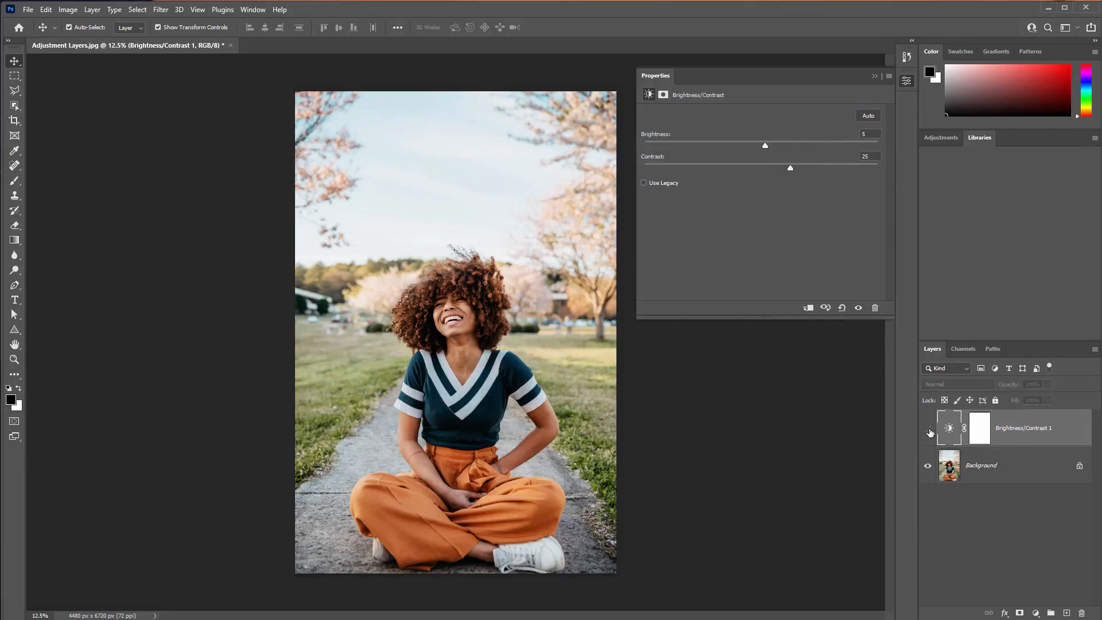
pyautogui.click(929, 429)
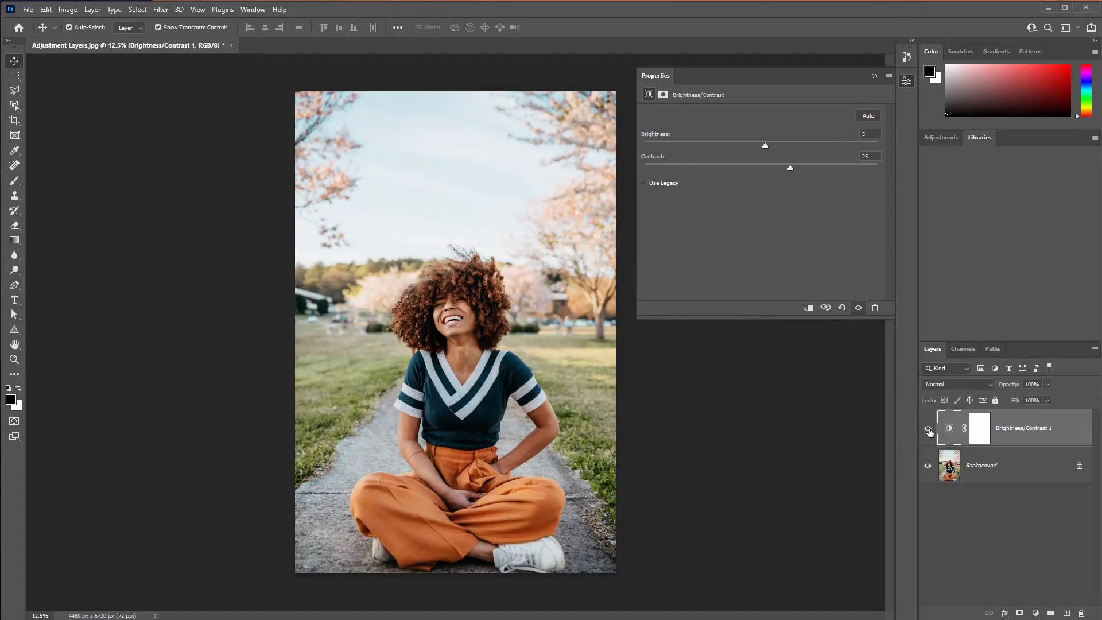
pyautogui.click(928, 430)
pyautogui.click(928, 430)
pyautogui.click(928, 430)
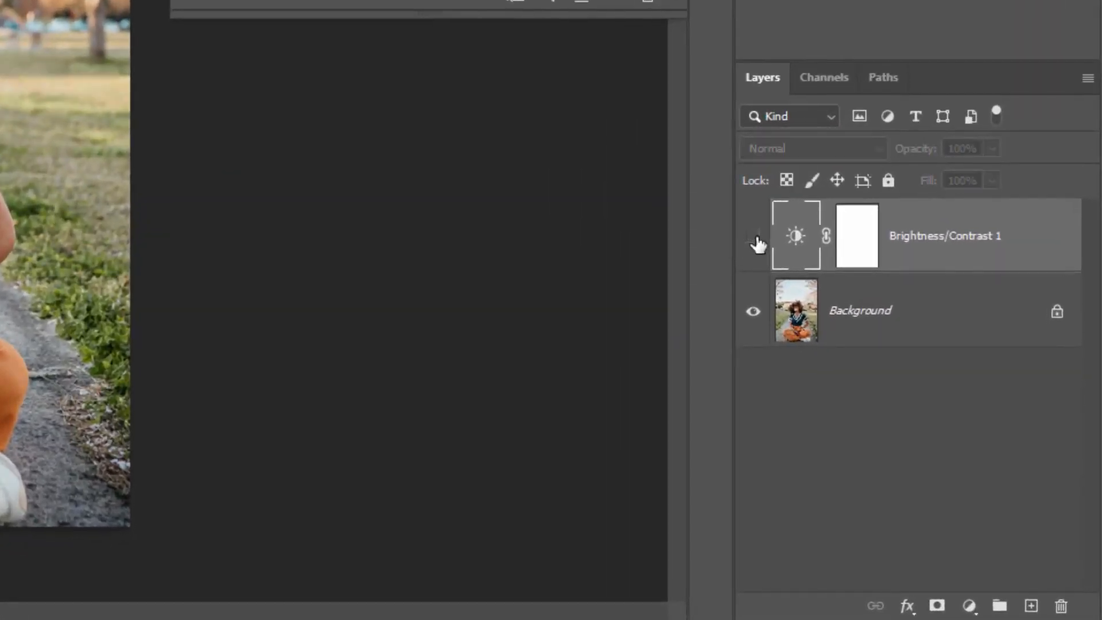
pyautogui.click(756, 242)
# Step: Set the Brightness/Contrast layer's opacity to 50% and check its effect by hiding and showing the layer
pyautogui.click(991, 148)
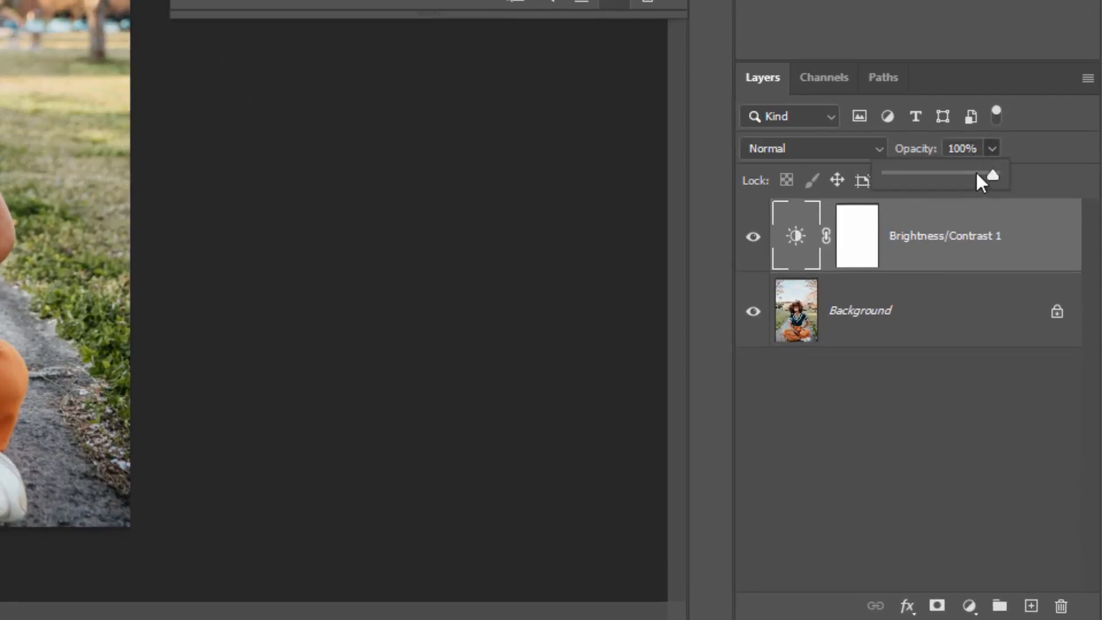
pyautogui.moveTo(902, 172); pyautogui.dragTo(993, 175)
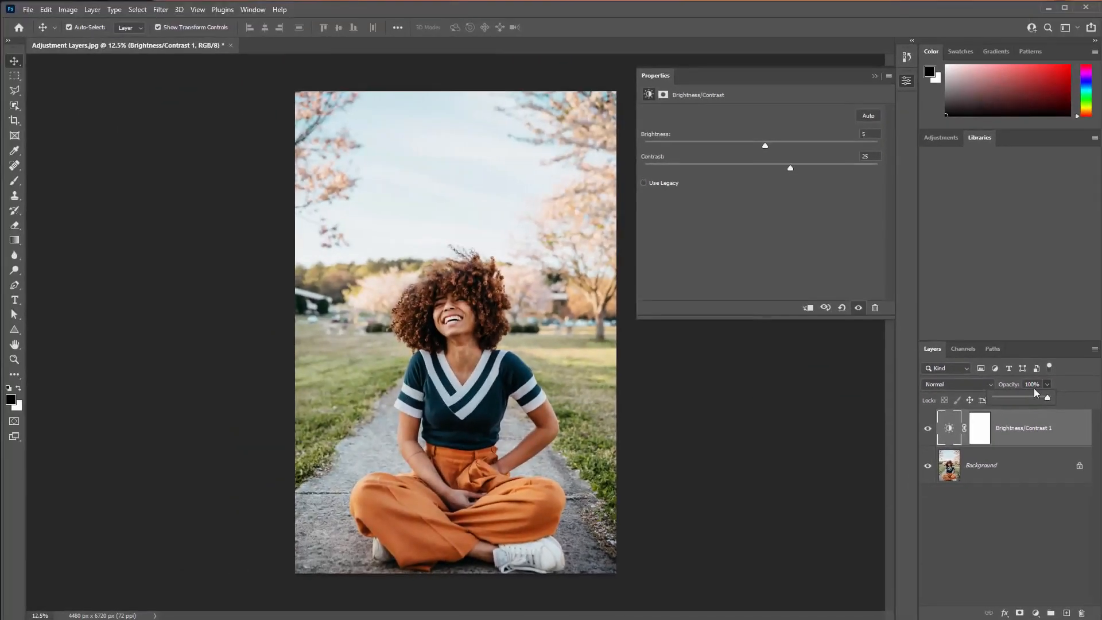
pyautogui.click(1037, 386)
pyautogui.write('50')
pyautogui.press('Return')
pyautogui.click(926, 429)
pyautogui.click(927, 430)
# Step: Deselect the layer, collapse the Properties panel, and add a Levels adjustment layer above the Brightness/Contrast layer
pyautogui.click(999, 548)
pyautogui.click(906, 85)
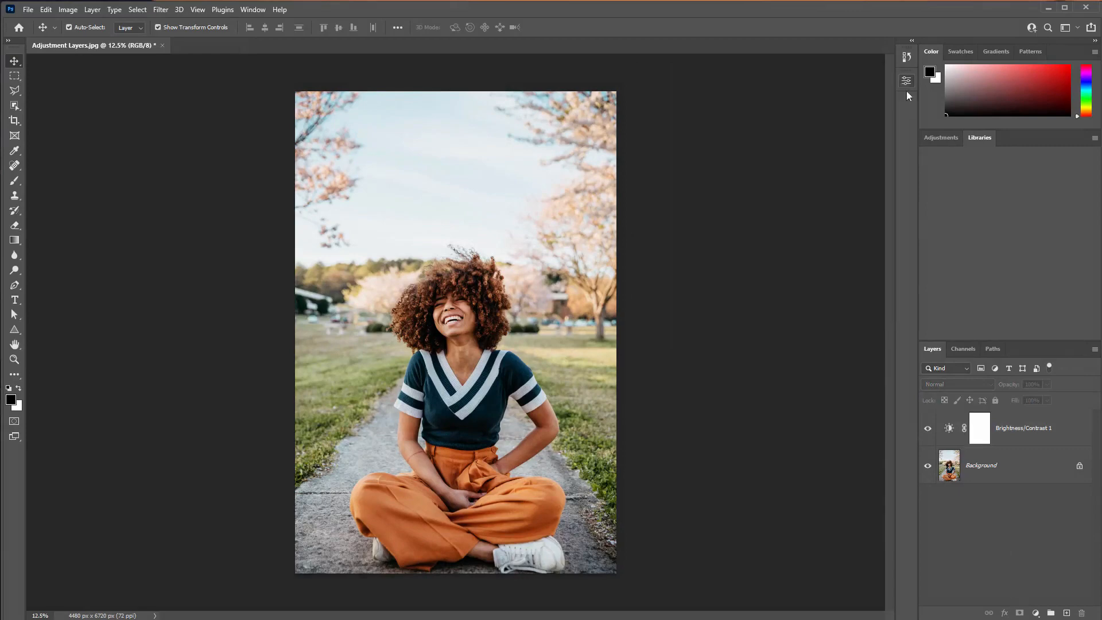
pyautogui.click(1033, 613)
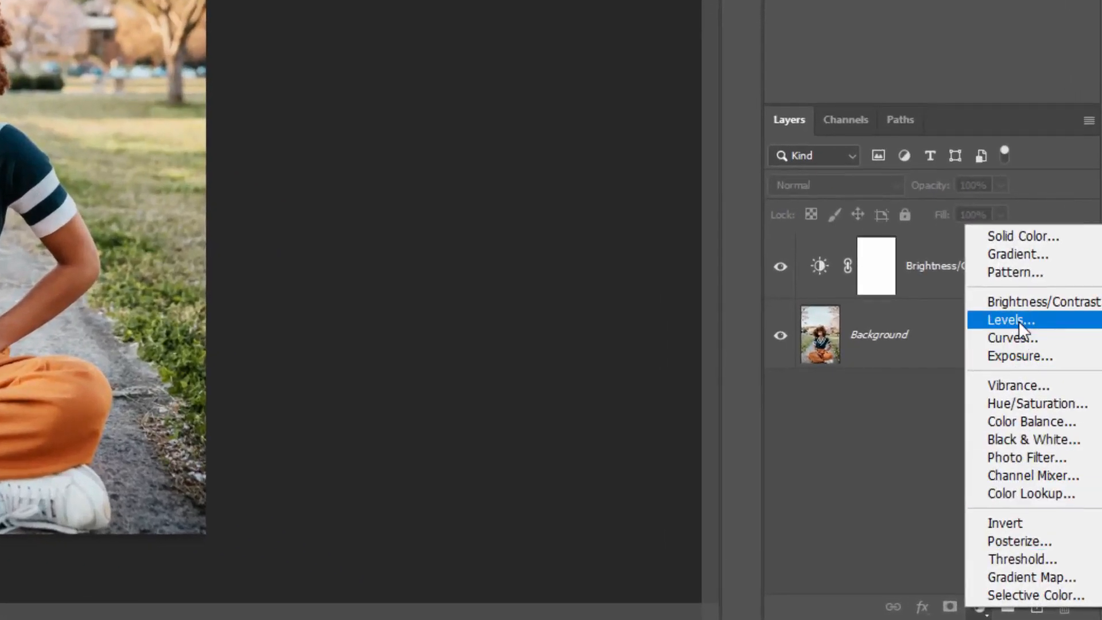
pyautogui.click(1018, 320)
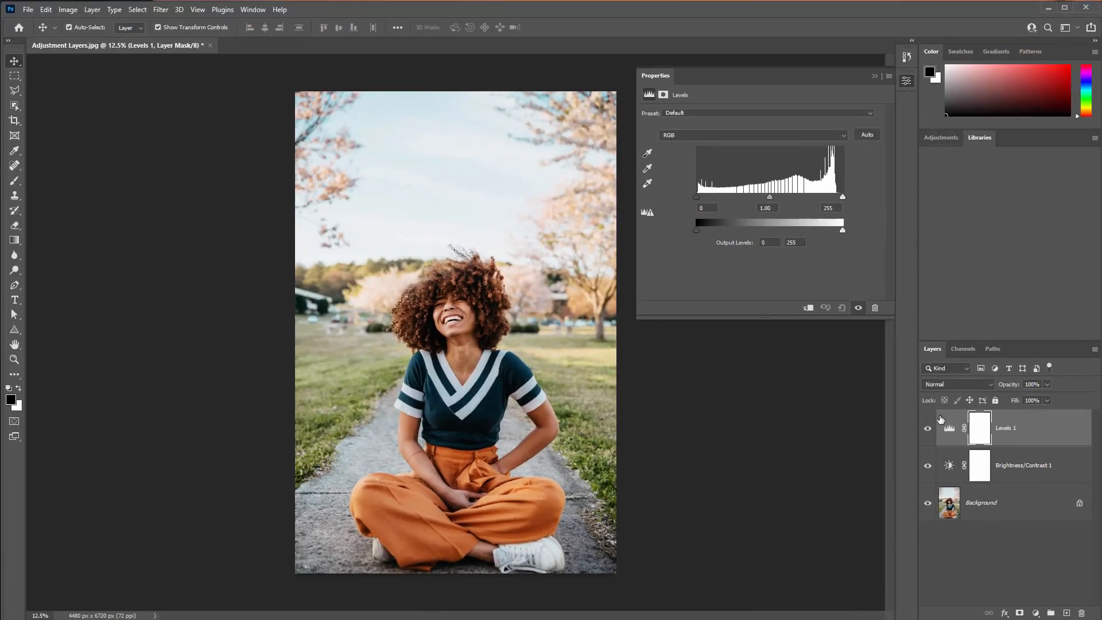
# Step: Switch between the Levels layer's mask and its adjustment thumbnail to view the properties of each
pyautogui.click(944, 427)
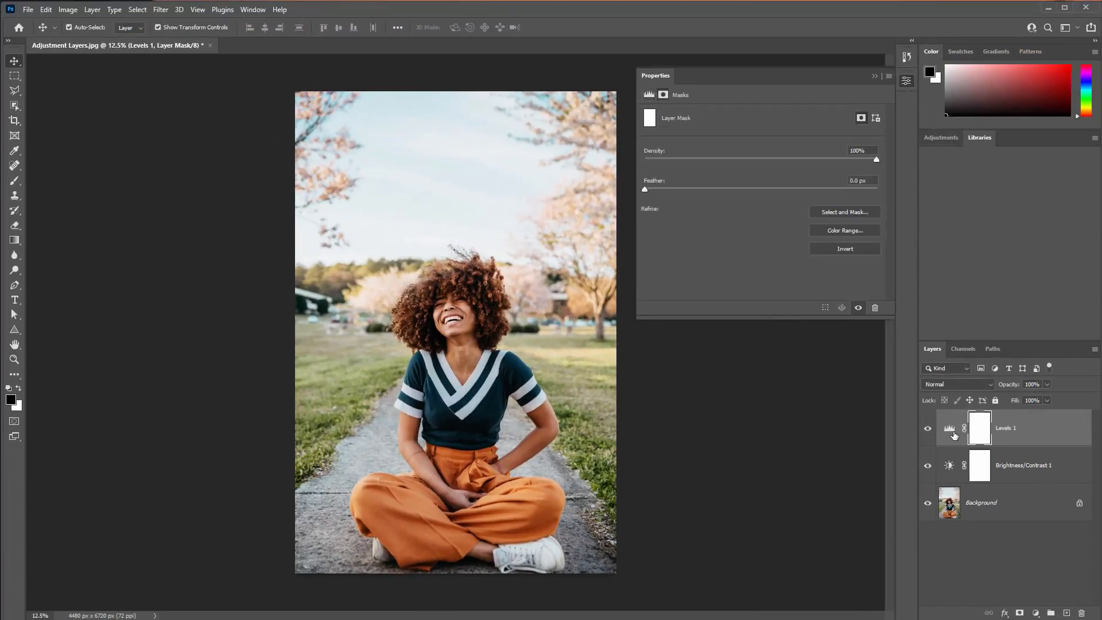
pyautogui.click(949, 429)
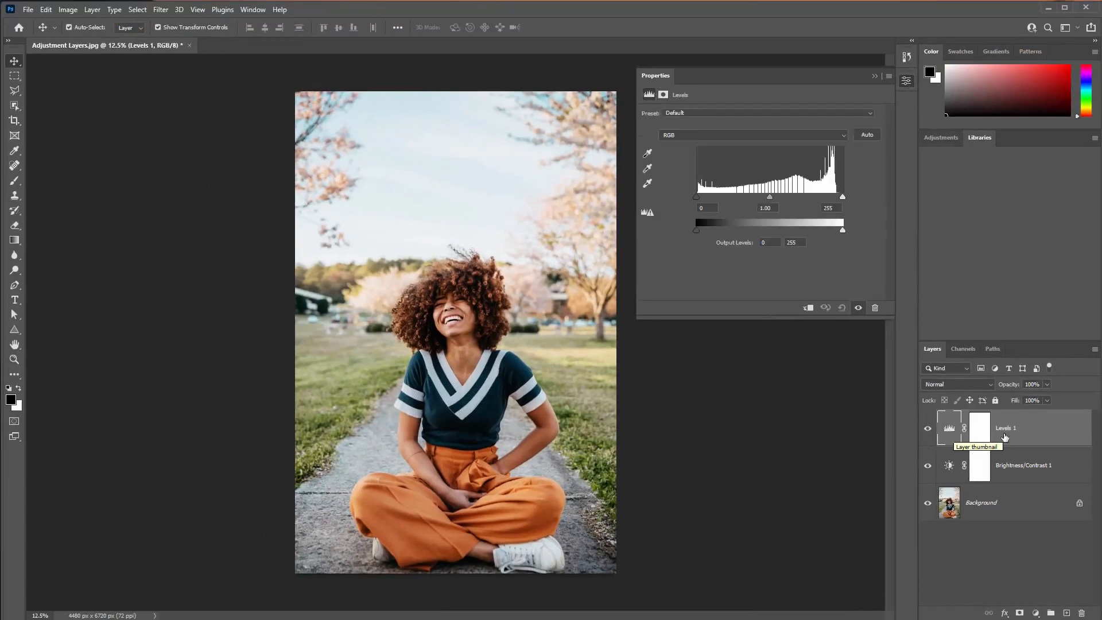
pyautogui.click(982, 434)
pyautogui.click(950, 434)
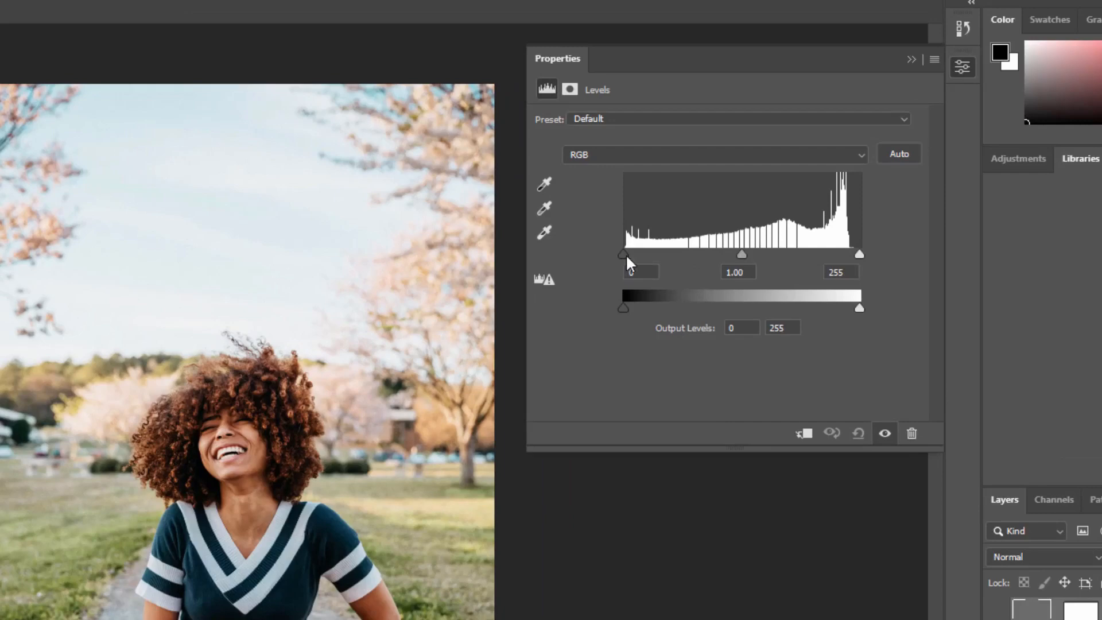
# Step: Try out the black and white input points of the Levels layer and set its midtone value to 0.63
pyautogui.moveTo(625, 253)
pyautogui.mouseDown()
pyautogui.moveTo(752, 253)
pyautogui.moveTo(623, 253)
pyautogui.mouseUp()
pyautogui.moveTo(859, 254)
pyautogui.mouseDown()
pyautogui.moveTo(751, 253)
pyautogui.moveTo(863, 252)
pyautogui.mouseUp()
pyautogui.moveTo(739, 255)
pyautogui.mouseDown()
pyautogui.moveTo(704, 253)
pyautogui.moveTo(758, 240)
pyautogui.moveTo(787, 253)
pyautogui.moveTo(753, 245)
pyautogui.mouseUp()
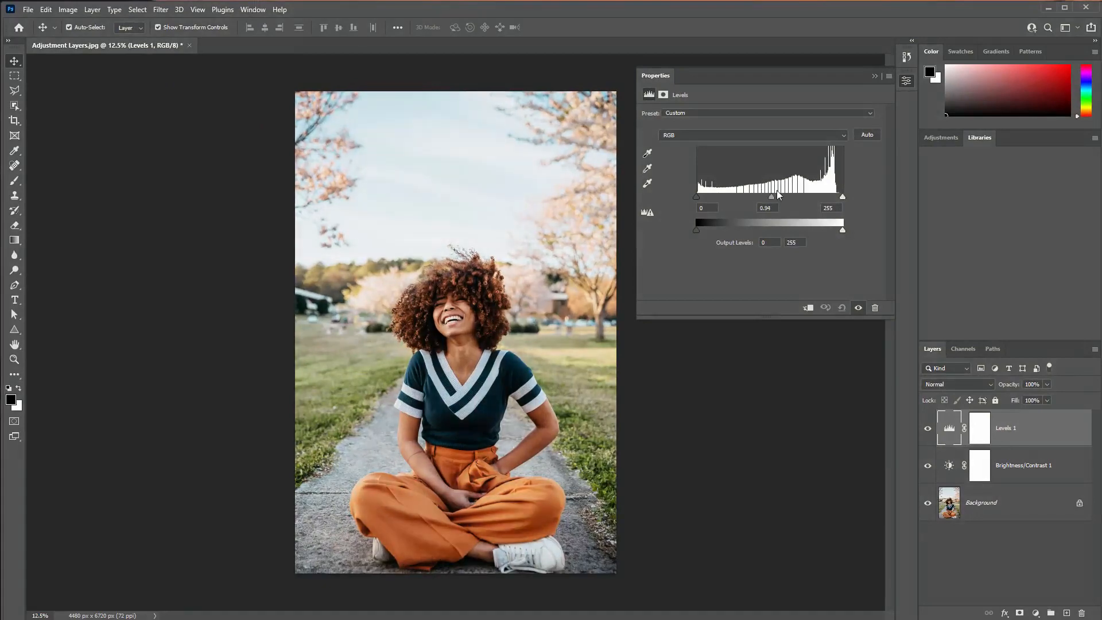
pyautogui.moveTo(777, 191)
pyautogui.mouseDown()
pyautogui.moveTo(793, 192)
pyautogui.moveTo(761, 191)
pyautogui.moveTo(811, 195)
pyautogui.moveTo(791, 195)
pyautogui.mouseUp()
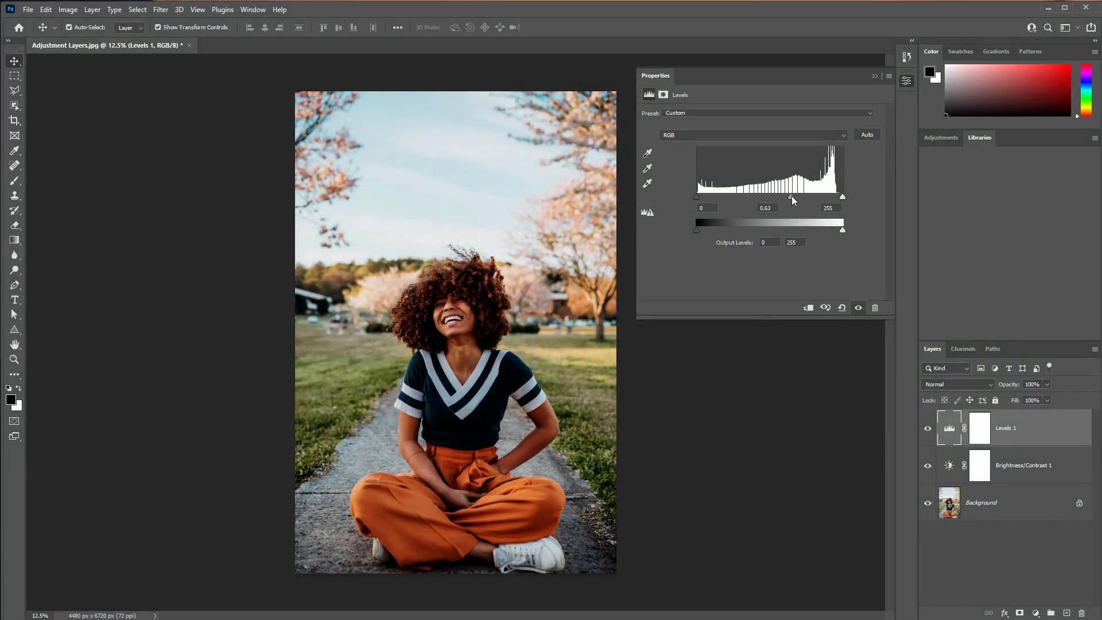
# Step: Compare the photo with and without the Levels darkening by hiding and showing that layer
pyautogui.click(928, 429)
pyautogui.click(927, 429)
pyautogui.click(928, 429)
pyautogui.click(927, 429)
# Step: Select the Levels layer's mask and invert it to black
pyautogui.click(984, 429)
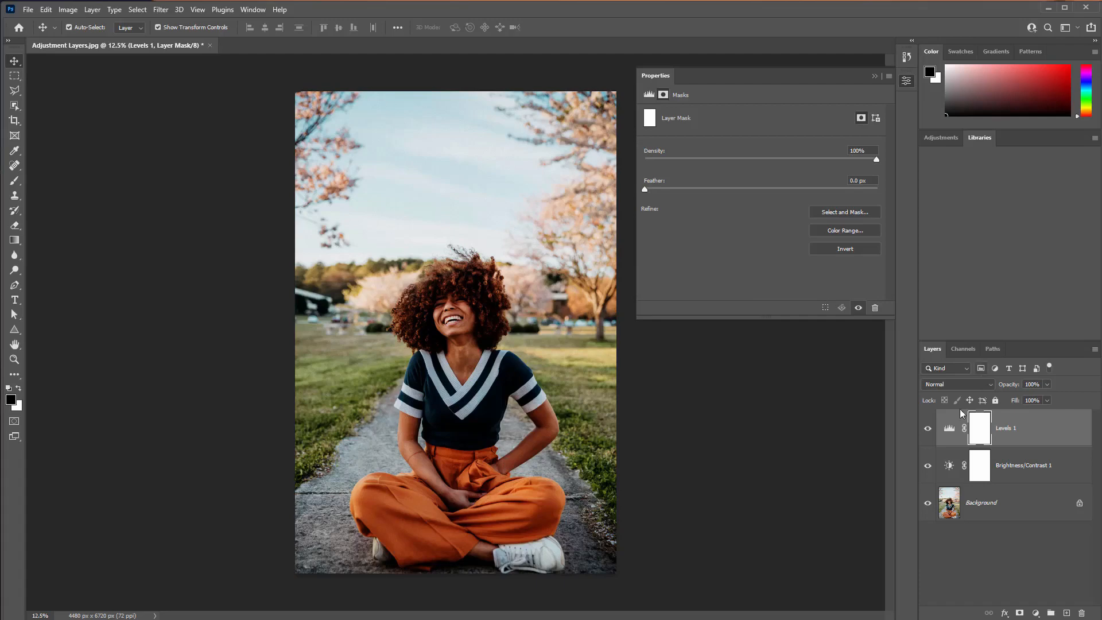
pyautogui.click(927, 428)
pyautogui.click(927, 428)
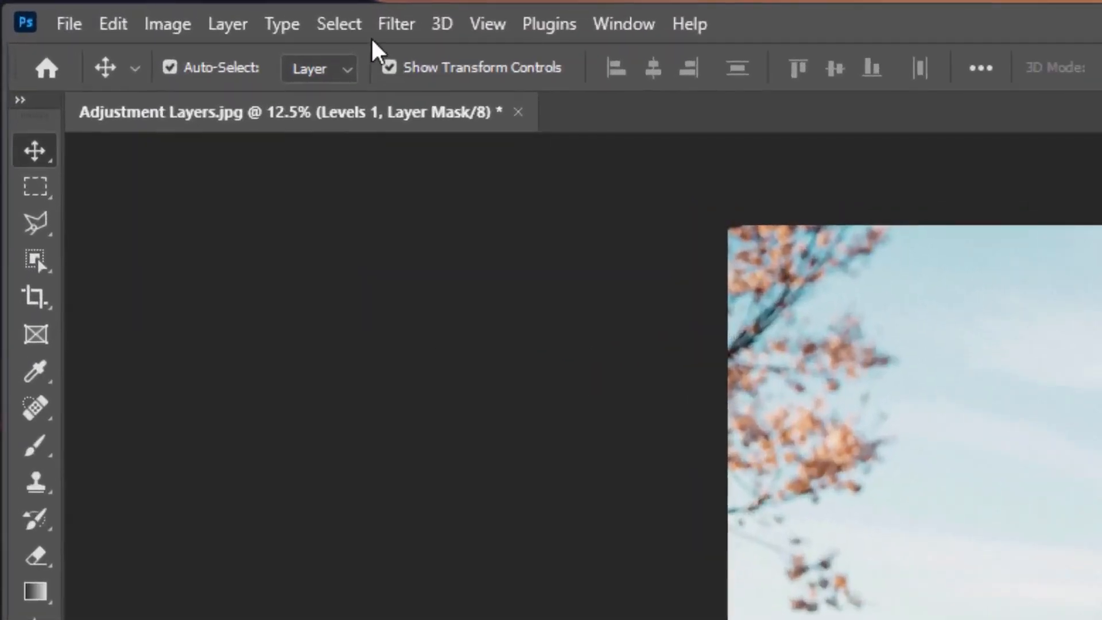
pyautogui.click(178, 23)
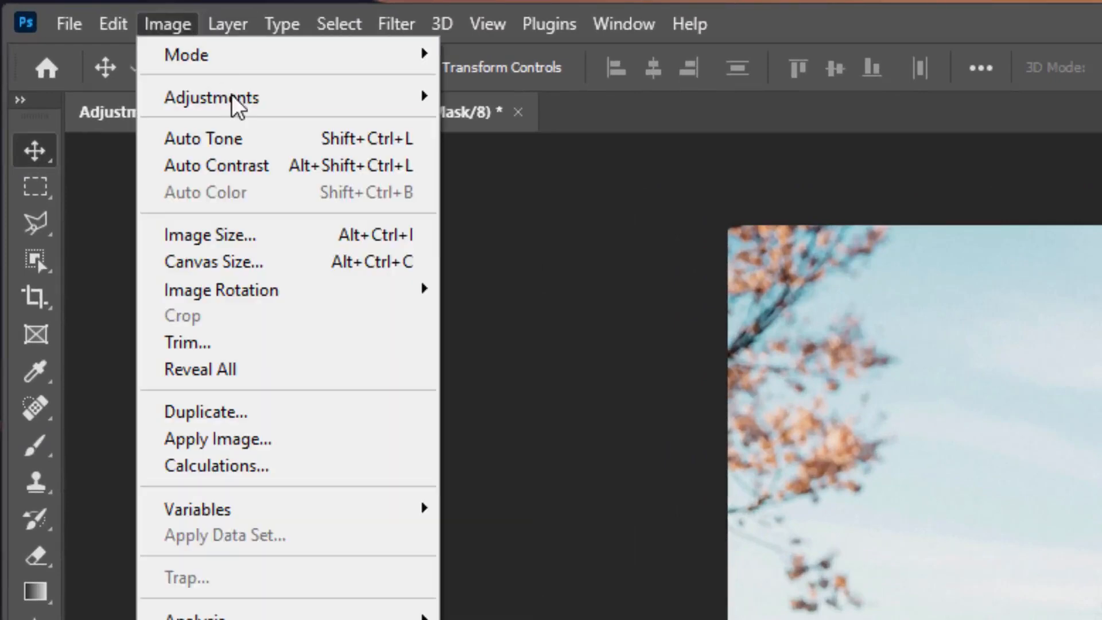
pyautogui.moveTo(235, 102)
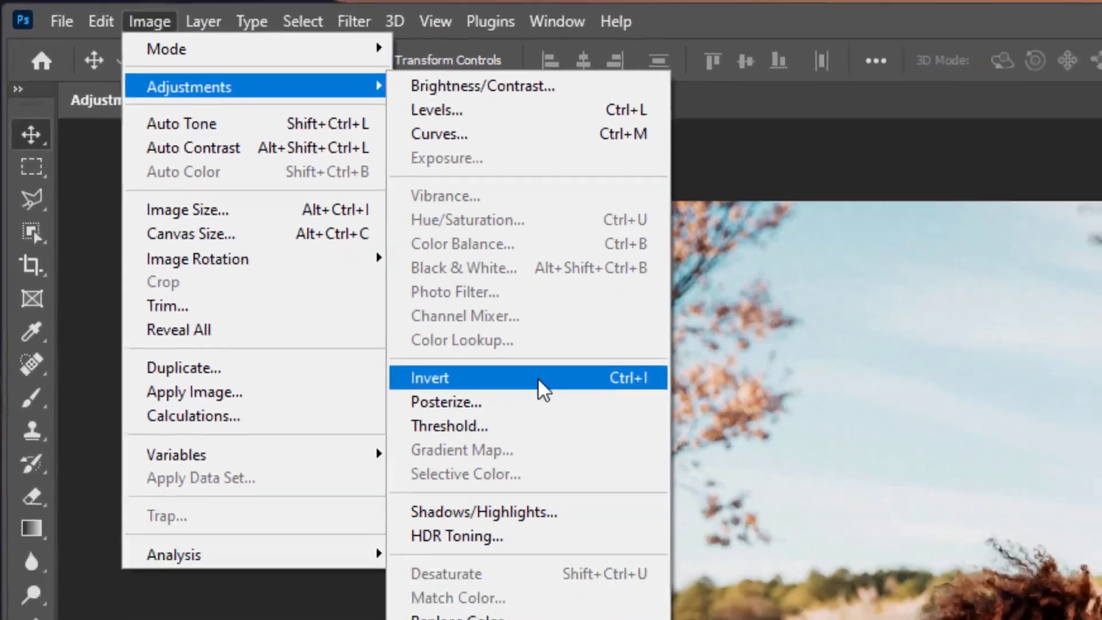
pyautogui.click(603, 427)
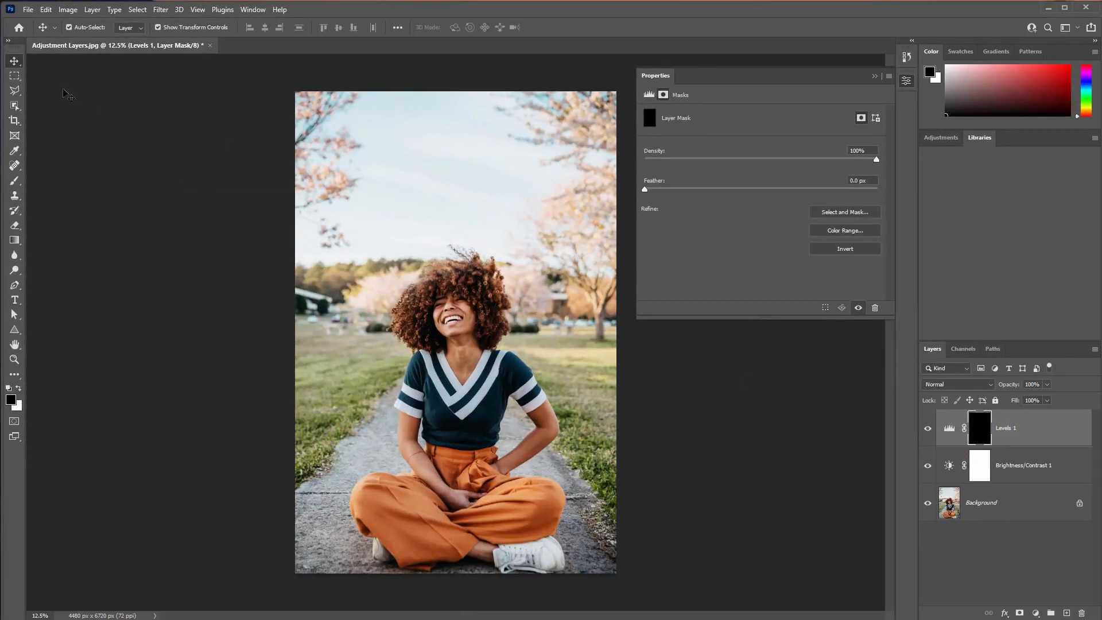
# Step: Arrange the tools in two columns and activate the Brush tool with white as the foreground colour
pyautogui.click(8, 40)
pyautogui.click(16, 122)
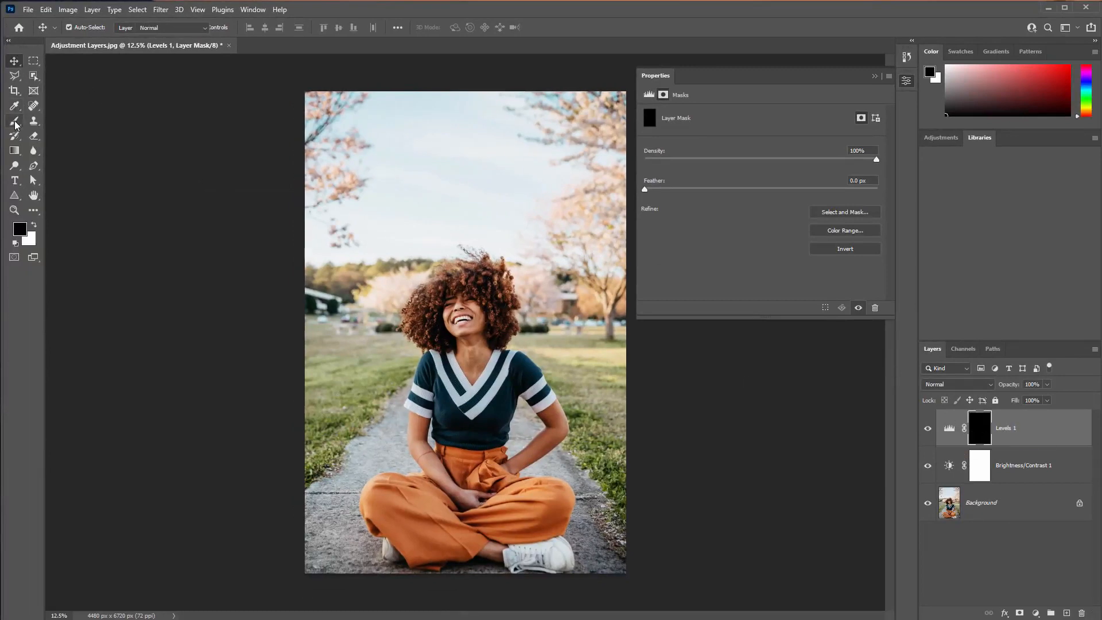
pyautogui.click(38, 122)
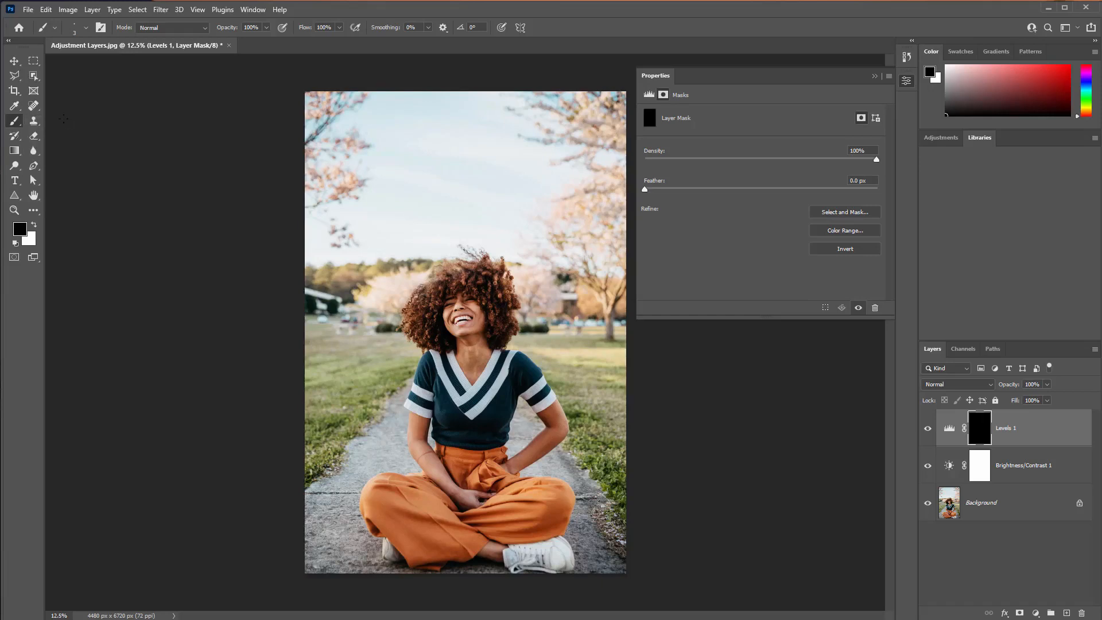
pyautogui.click(36, 226)
pyautogui.click(35, 227)
pyautogui.click(35, 227)
# Step: Enlarge the soft round brush to 1000 px, making a test dab on the sky in the Levels mask
pyautogui.press(']')
pyautogui.press(']')
pyautogui.press(']')
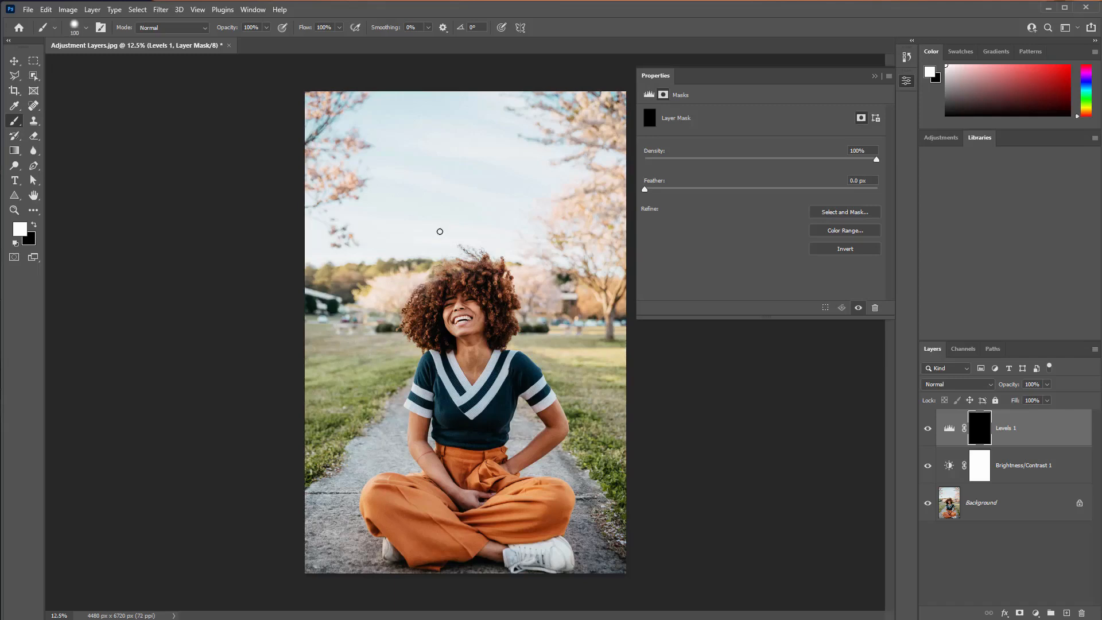
pyautogui.rightClick(440, 231)
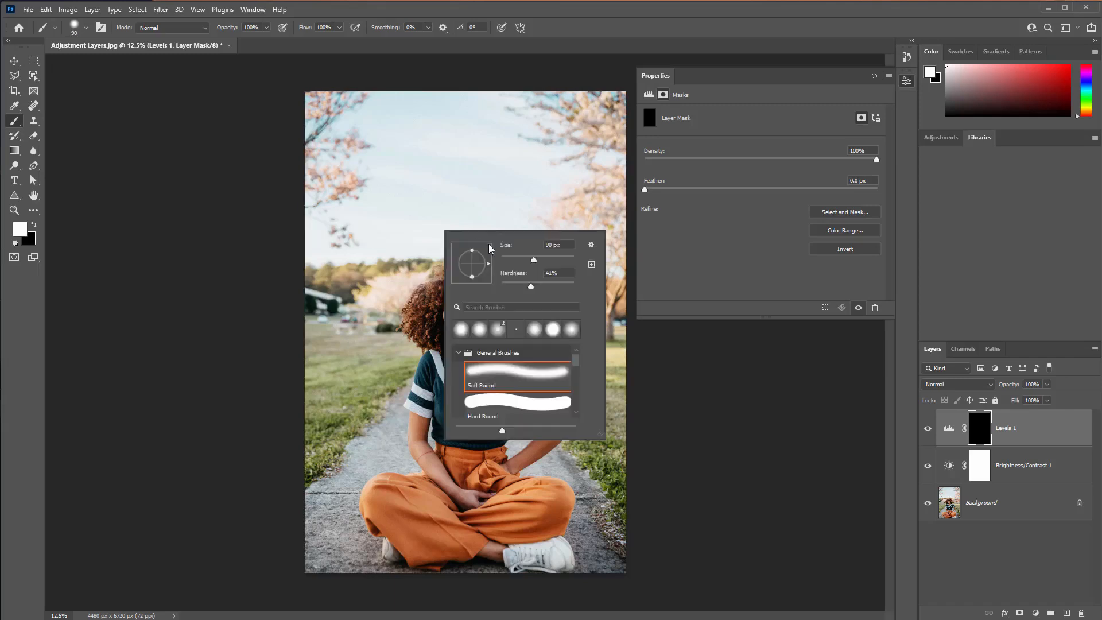
pyautogui.moveTo(529, 263); pyautogui.dragTo(556, 262)
pyautogui.click(483, 203)
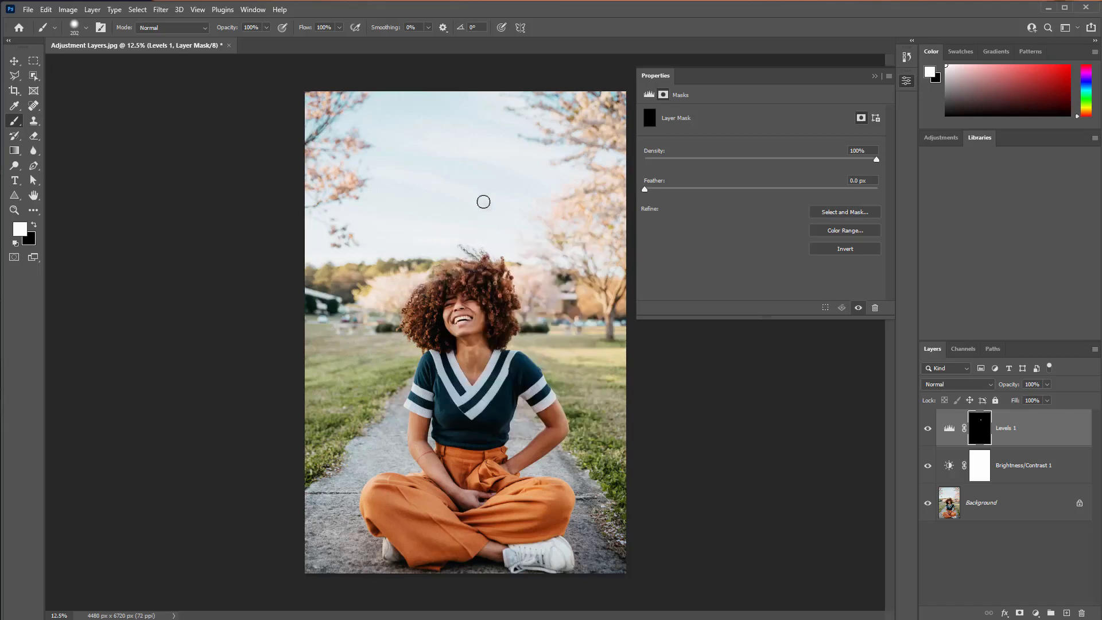
pyautogui.press(']')
pyautogui.press(']')
pyautogui.press(']')
pyautogui.press(']')
pyautogui.press(']')
pyautogui.press(']')
pyautogui.press(']')
pyautogui.press(']')
pyautogui.press(']')
# Step: Set the brush smoothing to 20% and paint the sky area white on the Levels mask
pyautogui.click(428, 27)
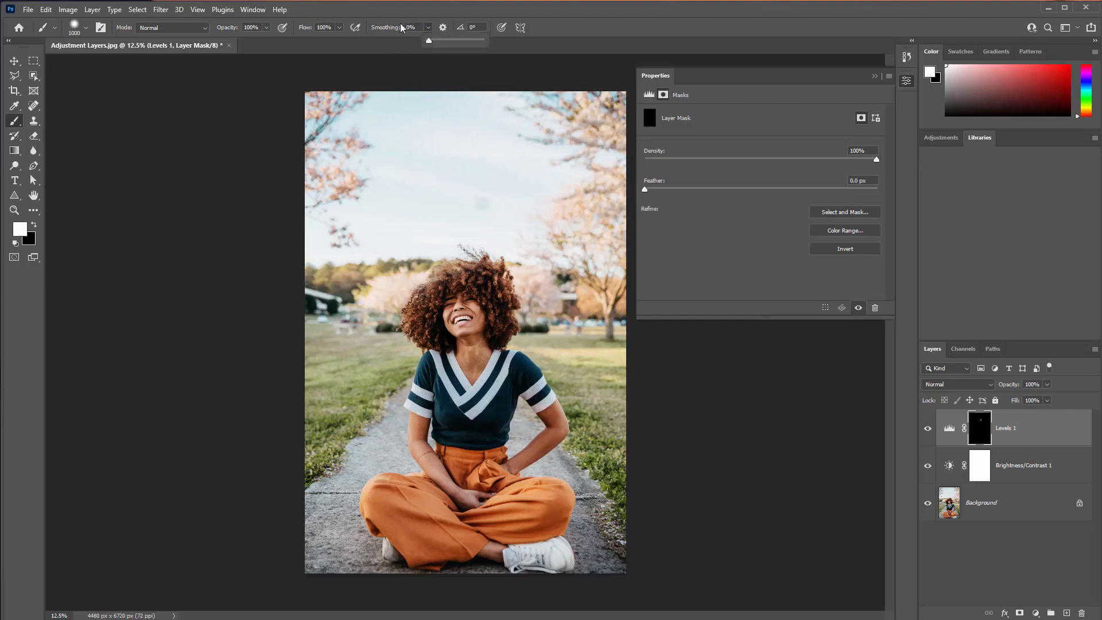
pyautogui.click(410, 27)
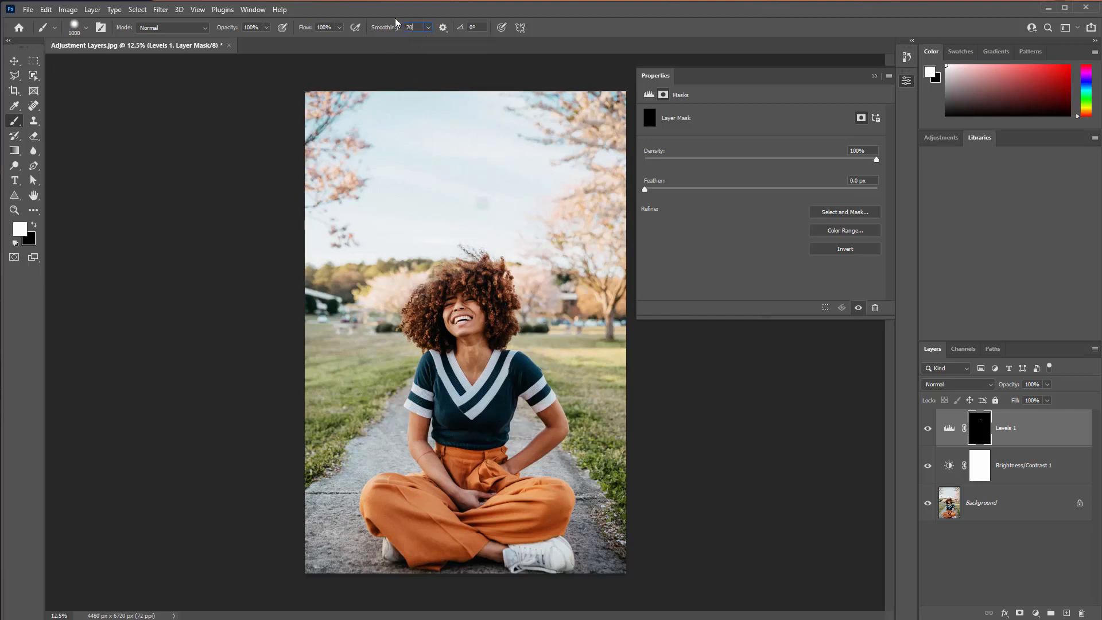
pyautogui.moveTo(461, 139)
pyautogui.mouseDown()
pyautogui.moveTo(440, 116)
pyautogui.moveTo(353, 145)
pyautogui.moveTo(350, 120)
pyautogui.moveTo(288, 123)
pyautogui.moveTo(400, 98)
pyautogui.moveTo(365, 132)
pyautogui.moveTo(366, 172)
pyautogui.moveTo(316, 228)
pyautogui.moveTo(400, 194)
pyautogui.moveTo(286, 252)
pyautogui.moveTo(490, 171)
pyautogui.moveTo(454, 137)
pyautogui.moveTo(344, 120)
pyautogui.moveTo(397, 116)
pyautogui.moveTo(366, 164)
pyautogui.moveTo(437, 159)
pyautogui.moveTo(522, 126)
pyautogui.moveTo(635, 119)
pyautogui.moveTo(624, 200)
pyautogui.moveTo(595, 233)
pyautogui.moveTo(560, 209)
pyautogui.moveTo(599, 246)
pyautogui.moveTo(492, 222)
pyautogui.moveTo(305, 235)
pyautogui.moveTo(536, 165)
pyautogui.mouseUp()
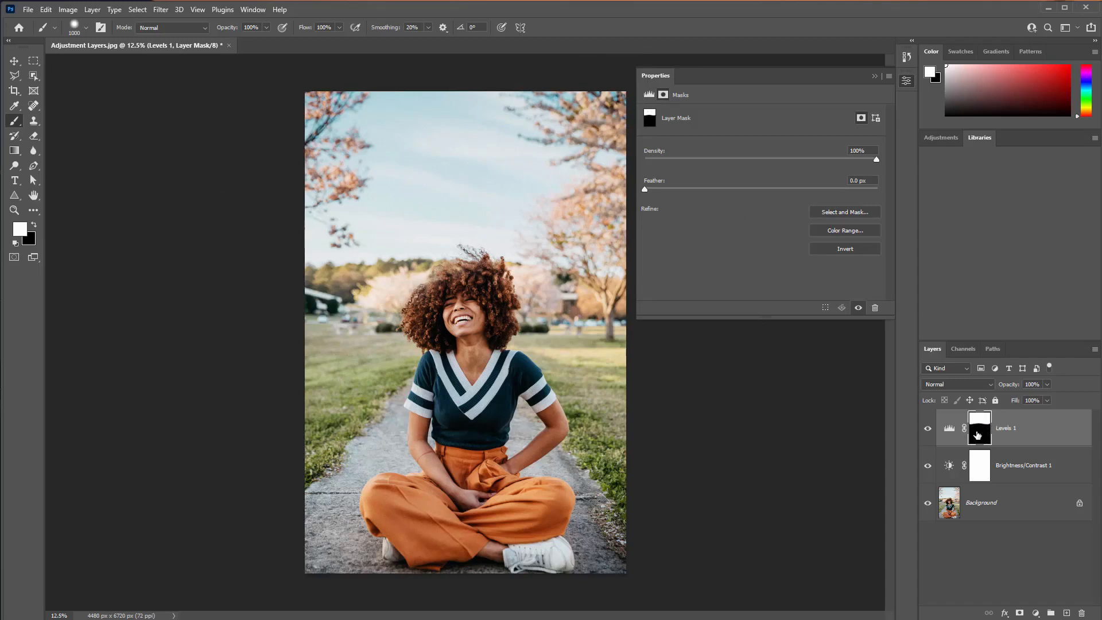
# Step: Check the masked Levels effect on the sky by hiding and showing the Levels layer
pyautogui.click(928, 429)
pyautogui.click(928, 429)
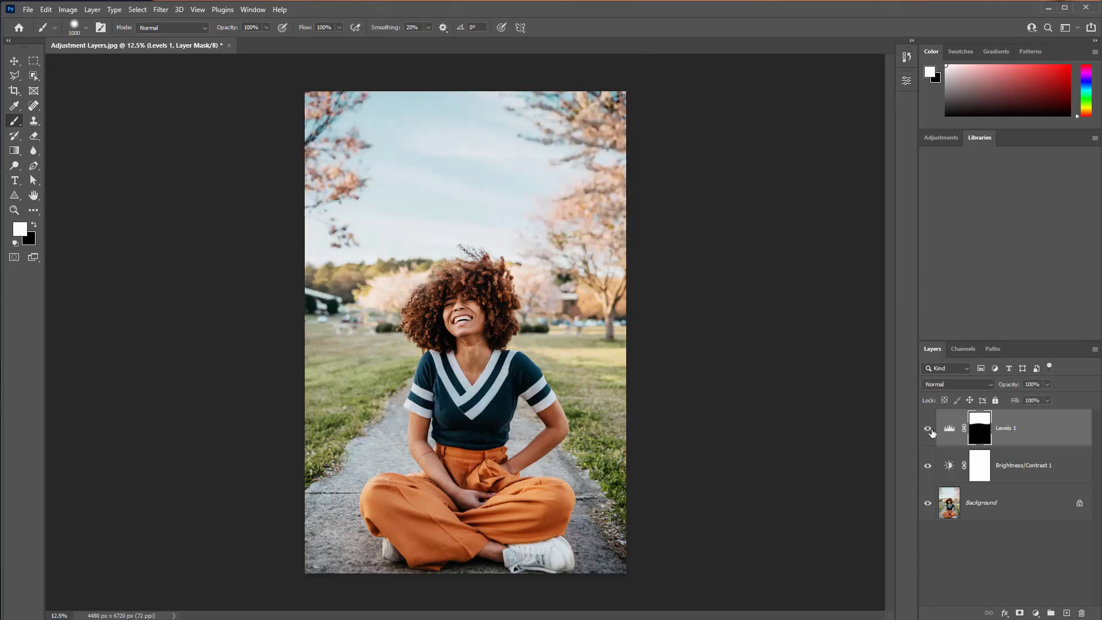
pyautogui.click(929, 429)
pyautogui.click(930, 429)
# Step: Add a Curves adjustment layer above the Levels layer
pyautogui.click(1035, 613)
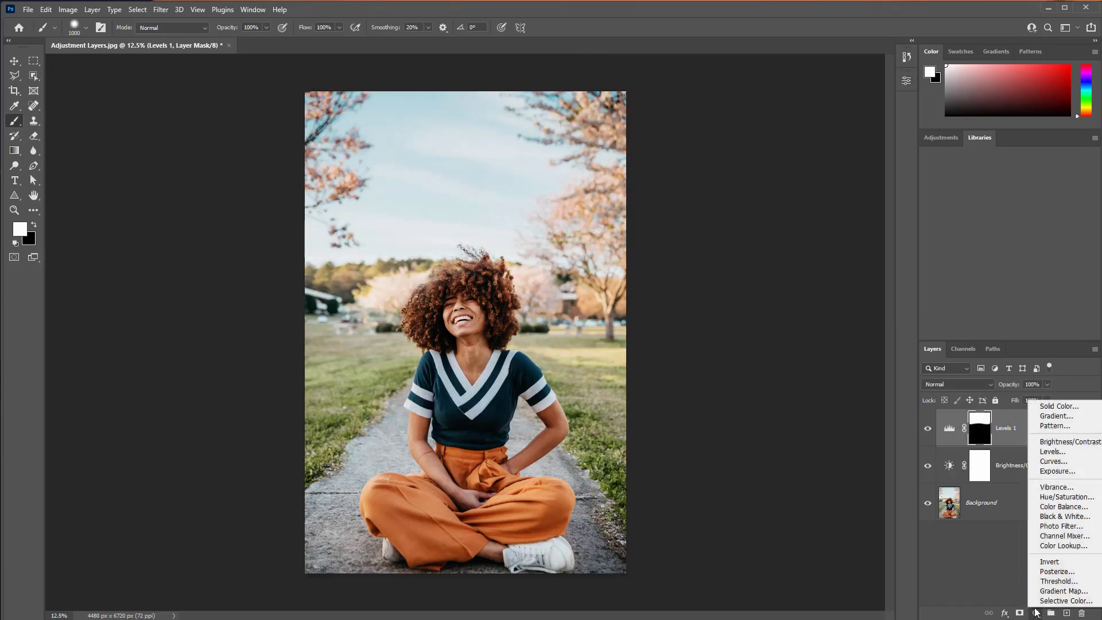
pyautogui.click(1069, 461)
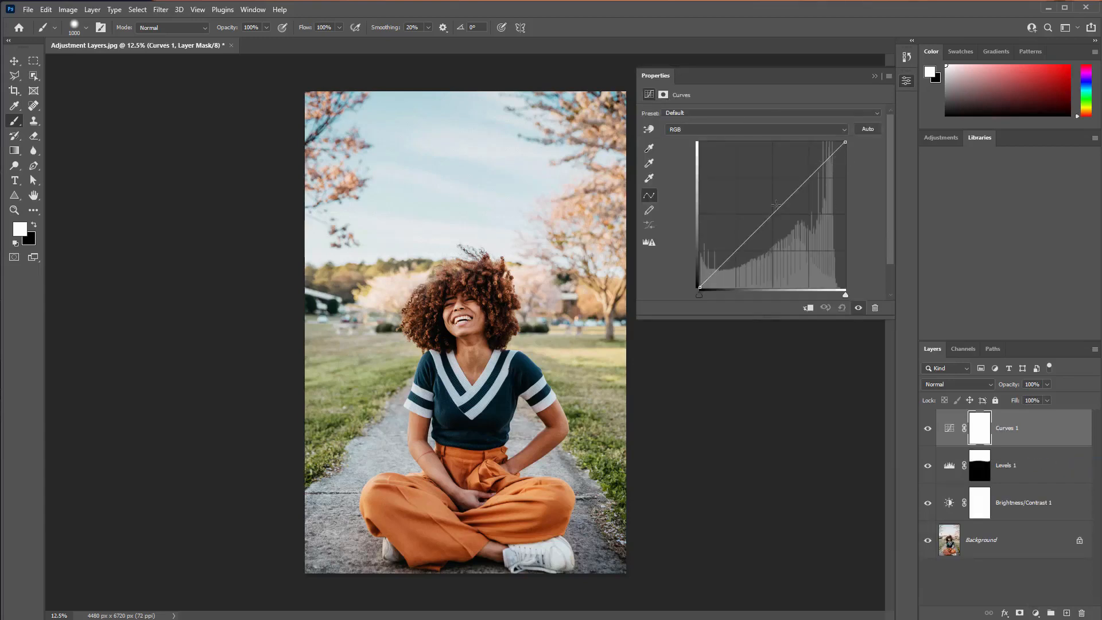
# Step: Try moving the shadow, highlight and midtone points of the RGB curve, and reset the Curves adjustment
pyautogui.moveTo(699, 286); pyautogui.dragTo(665, 340)
pyautogui.moveTo(845, 142); pyautogui.dragTo(890, 119)
pyautogui.moveTo(790, 203)
pyautogui.mouseDown()
pyautogui.moveTo(775, 238)
pyautogui.moveTo(775, 184)
pyautogui.moveTo(772, 200)
pyautogui.mouseUp()
pyautogui.click(841, 308)
# Step: Try lowering the Red channel curve and the Green channel curve, resetting the Curves adjustment after each trial
pyautogui.click(711, 130)
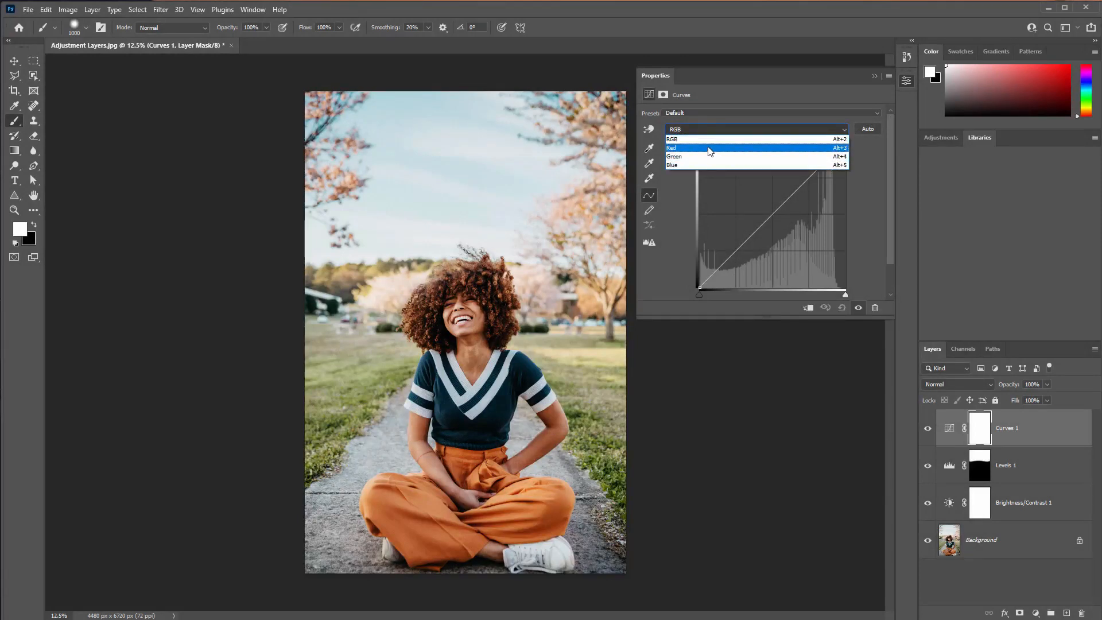
pyautogui.click(709, 148)
pyautogui.moveTo(791, 197); pyautogui.dragTo(811, 223)
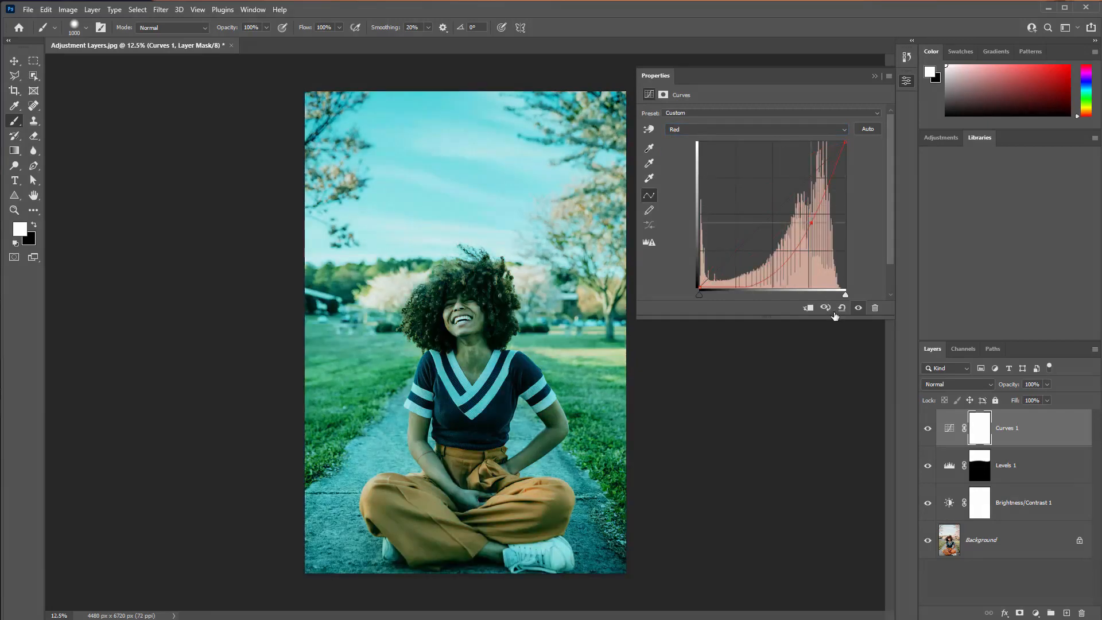
pyautogui.click(841, 308)
pyautogui.click(691, 133)
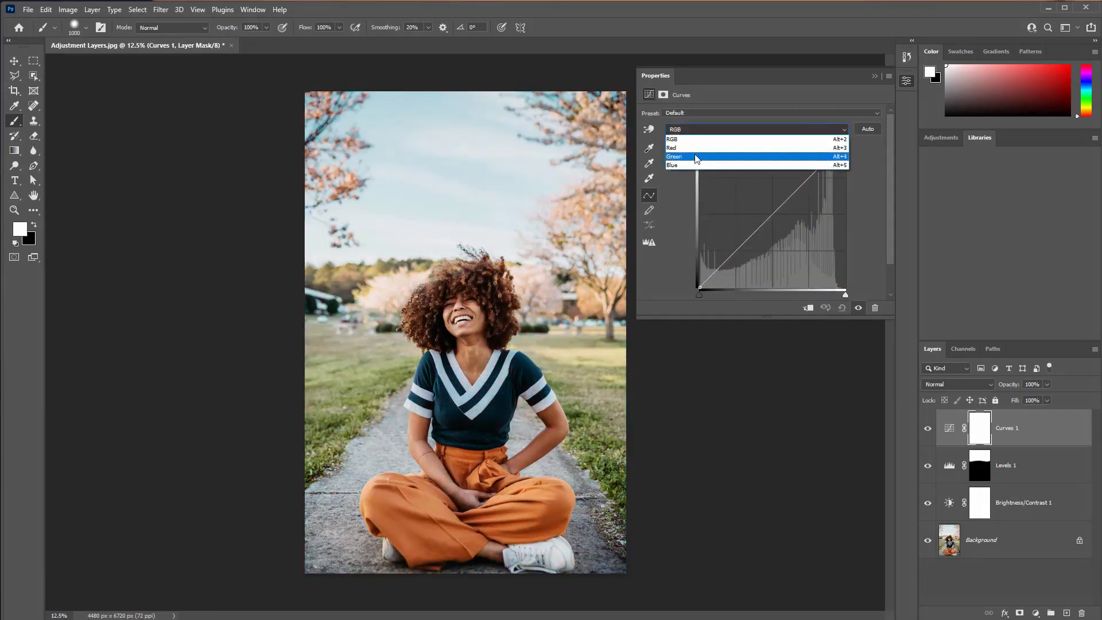
pyautogui.click(712, 158)
pyautogui.moveTo(775, 207); pyautogui.dragTo(793, 221)
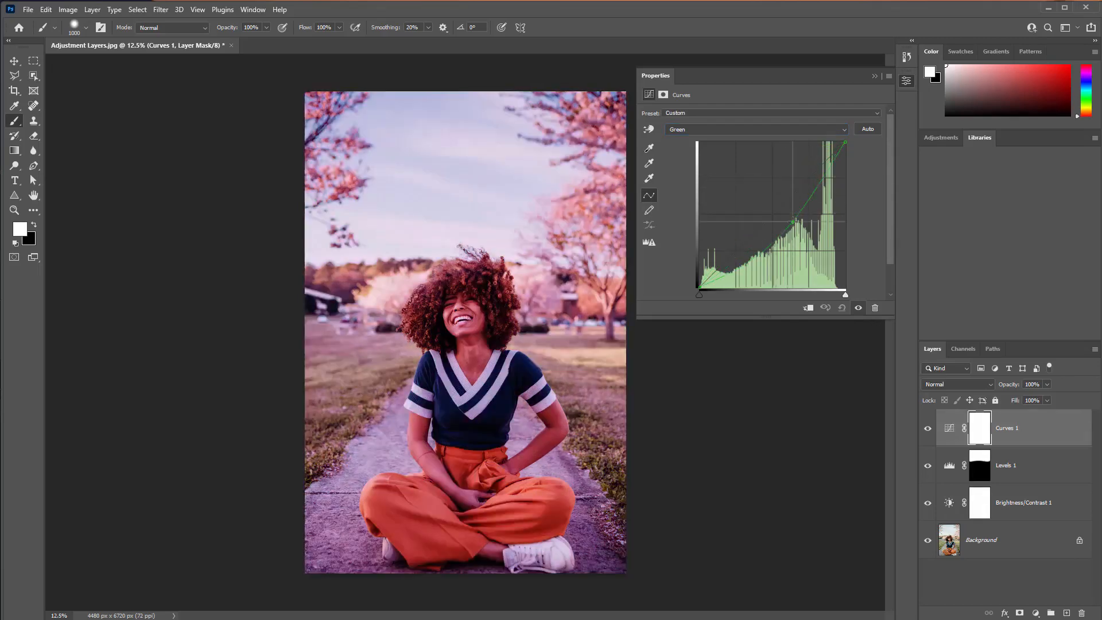
pyautogui.click(841, 308)
# Step: Raise the midtones of the Blue channel curve and compare the image with the Curves layer hidden and shown
pyautogui.click(735, 129)
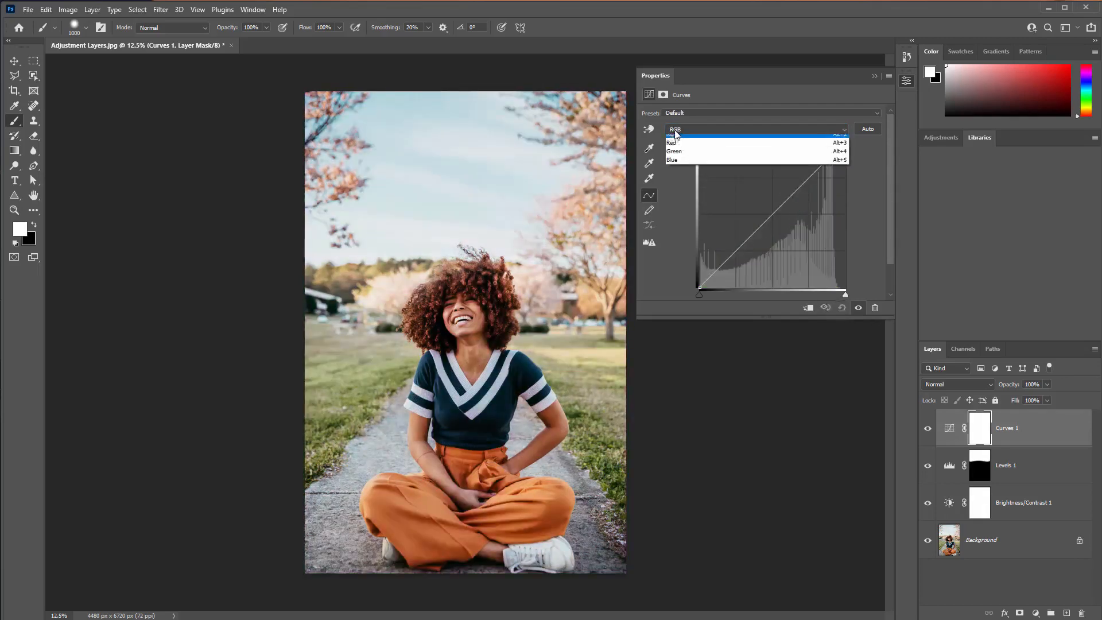
pyautogui.click(758, 168)
pyautogui.moveTo(772, 208); pyautogui.dragTo(787, 185)
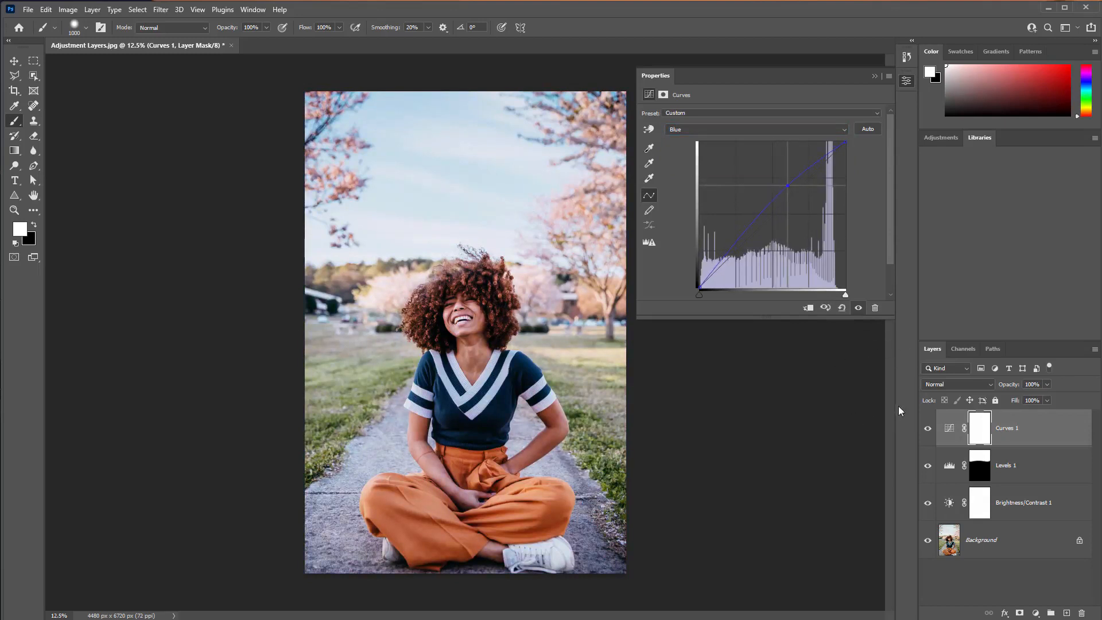
pyautogui.click(925, 432)
pyautogui.click(924, 432)
pyautogui.click(926, 434)
# Step: Invert the Curves layer's mask to black so the adjustment is hidden everywhere
pyautogui.click(985, 430)
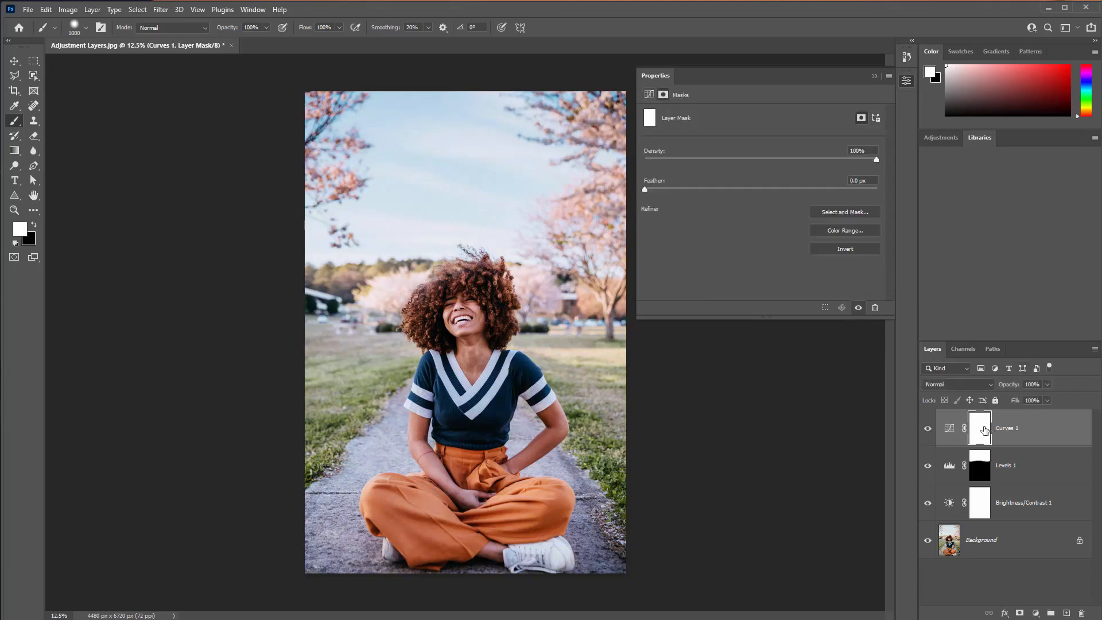
pyautogui.click(951, 430)
pyautogui.click(975, 427)
pyautogui.click(67, 10)
pyautogui.moveTo(118, 36)
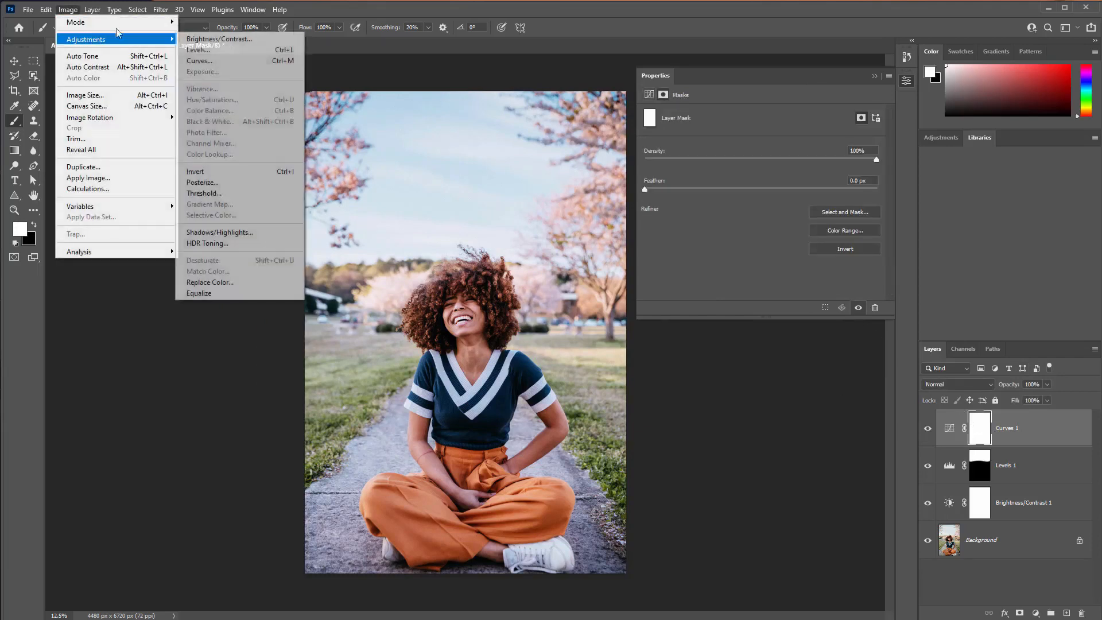
pyautogui.click(217, 172)
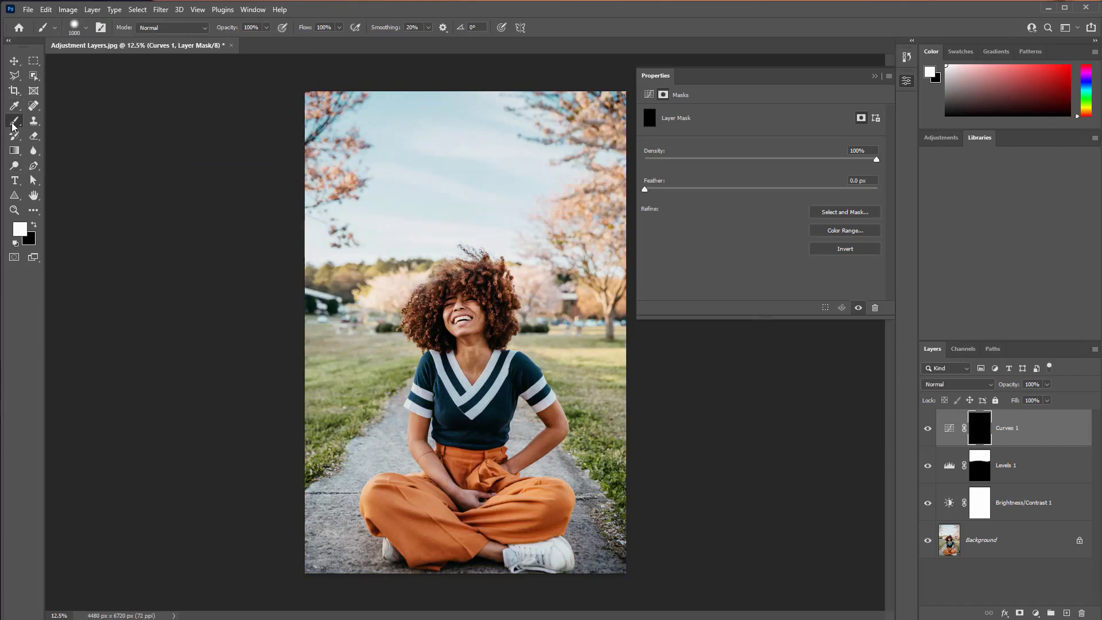
# Step: Paint the sky and blossom area white on the Curves mask and check the effect using the layer's visibility
pyautogui.click(35, 224)
pyautogui.click(35, 224)
pyautogui.moveTo(602, 242); pyautogui.dragTo(444, 103)
pyautogui.click(925, 437)
pyautogui.click(910, 81)
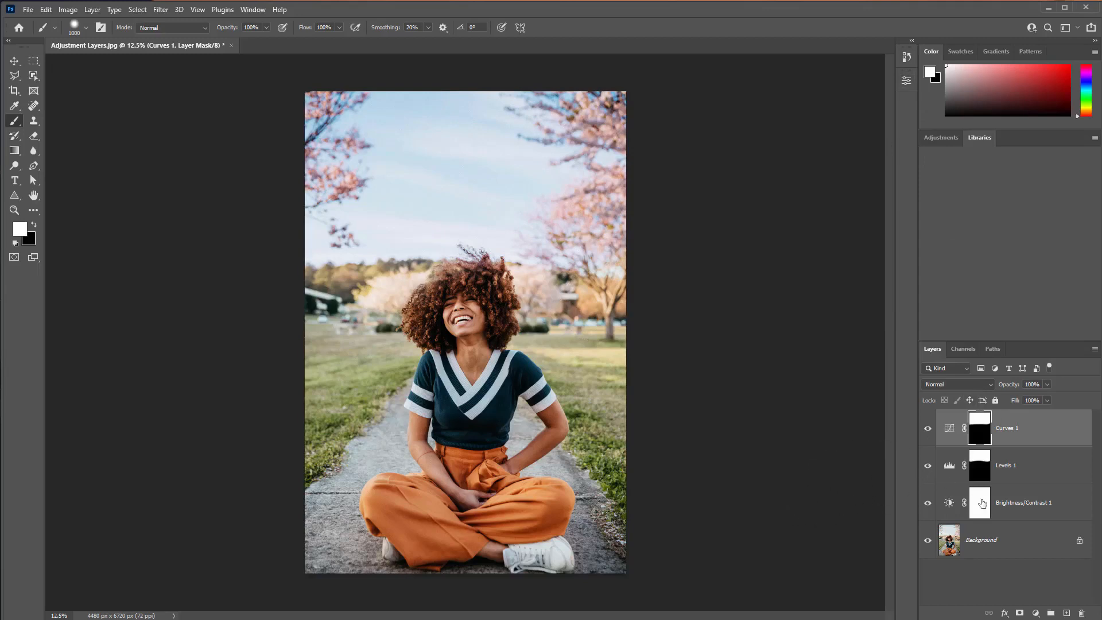
# Step: Add a Vibrance adjustment layer above the Curves layer, try raising its saturation to about +65, and reset it
pyautogui.click(1034, 611)
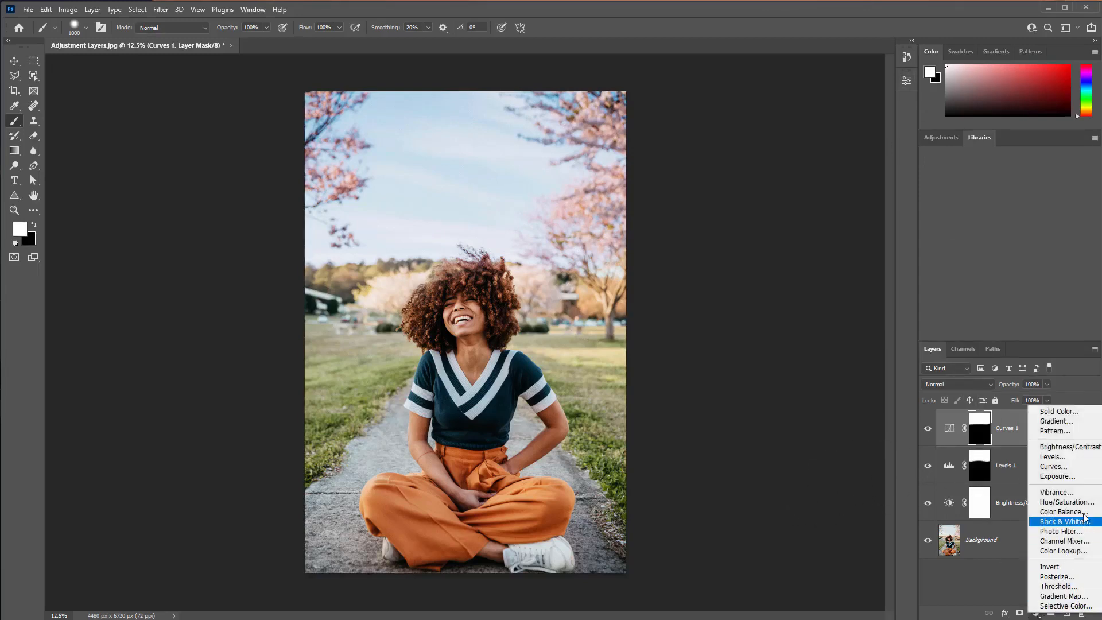
pyautogui.click(1055, 491)
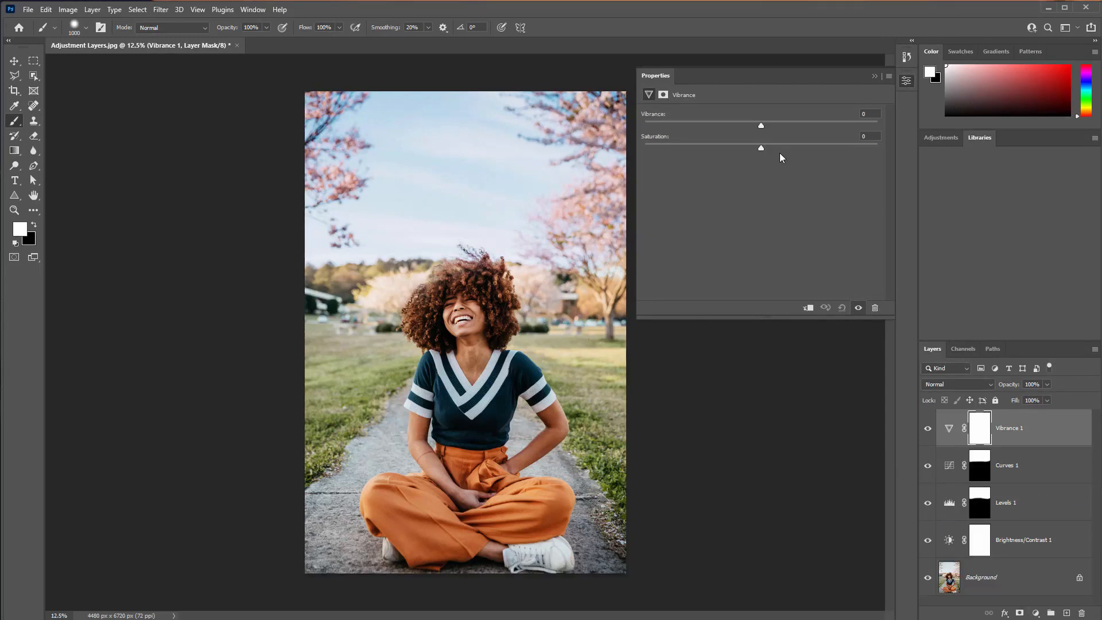
pyautogui.moveTo(761, 148); pyautogui.dragTo(827, 148)
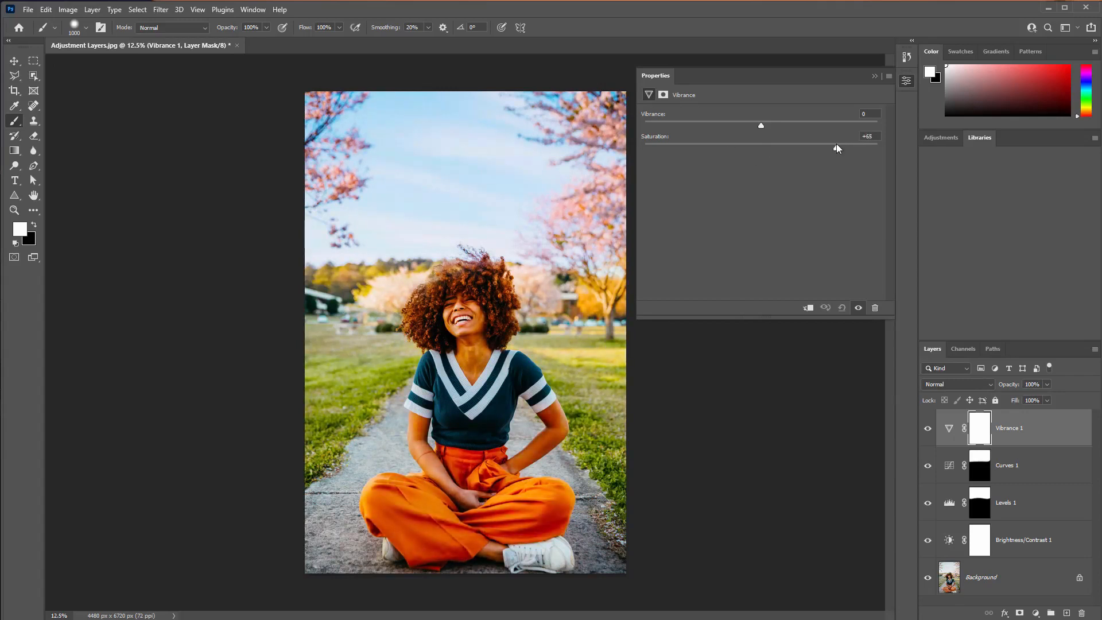
pyautogui.click(841, 307)
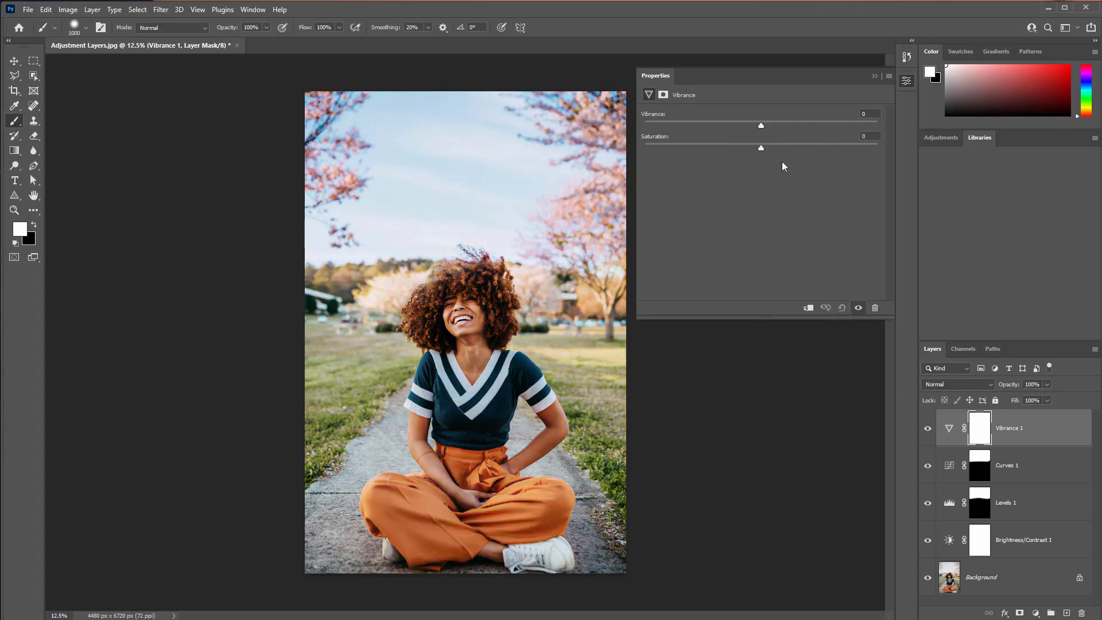
# Step: Set the vibrance of the Vibrance layer to +78, leaving its saturation at 0
pyautogui.moveTo(761, 126); pyautogui.dragTo(767, 129)
pyautogui.moveTo(849, 116); pyautogui.dragTo(780, 125)
pyautogui.moveTo(846, 126)
pyautogui.mouseDown()
pyautogui.moveTo(809, 123)
pyautogui.moveTo(841, 128)
pyautogui.mouseUp()
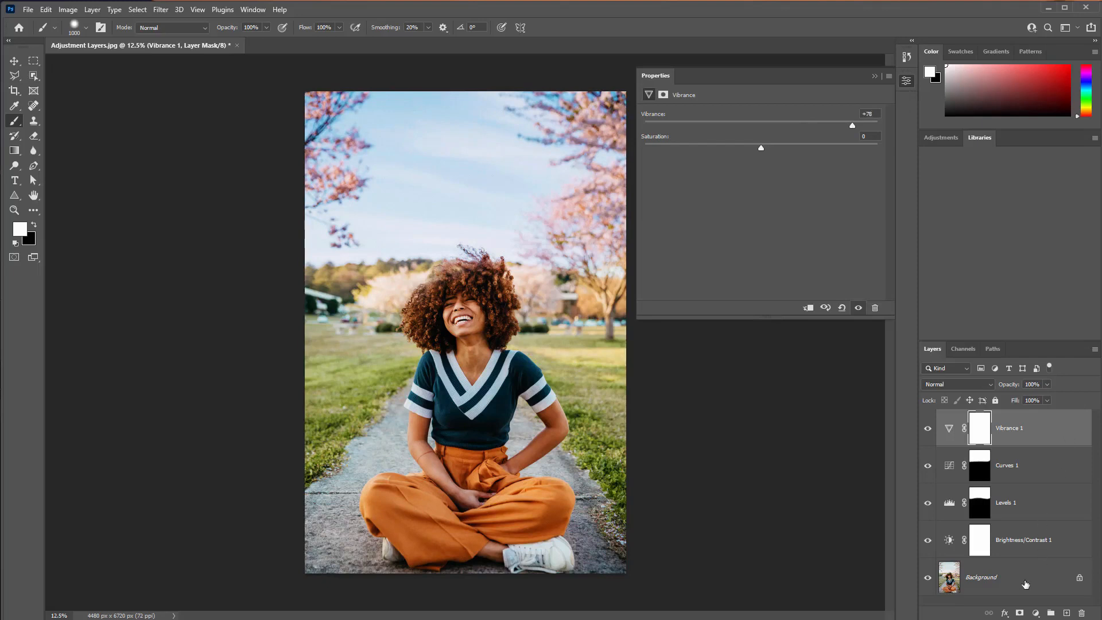
pyautogui.click(905, 81)
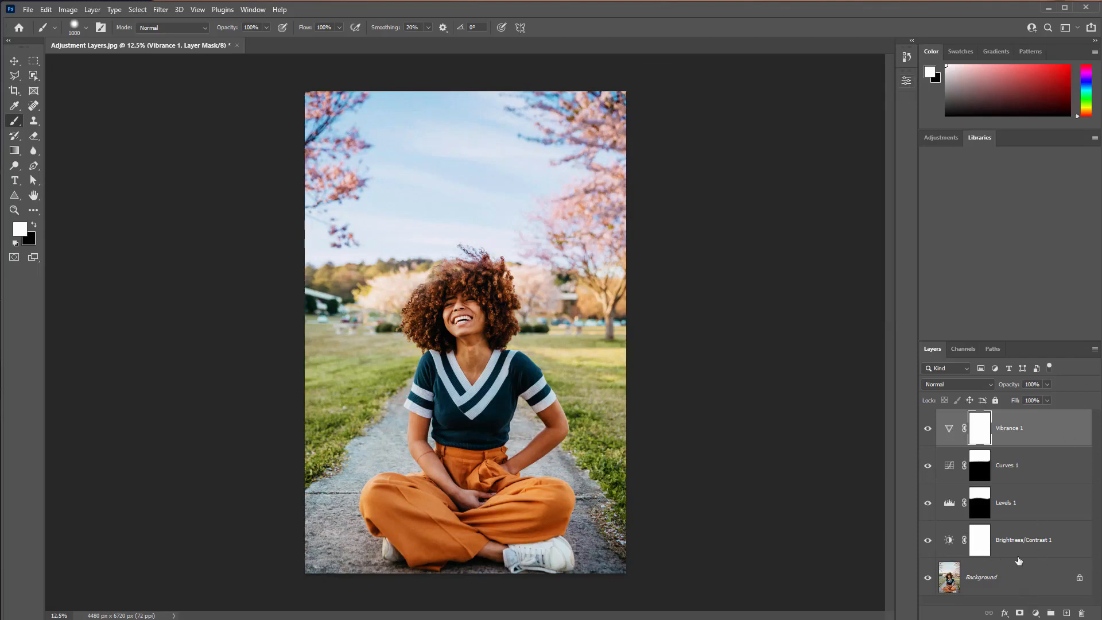
# Step: Add a Hue/Saturation adjustment layer above the Vibrance layer
pyautogui.click(1039, 613)
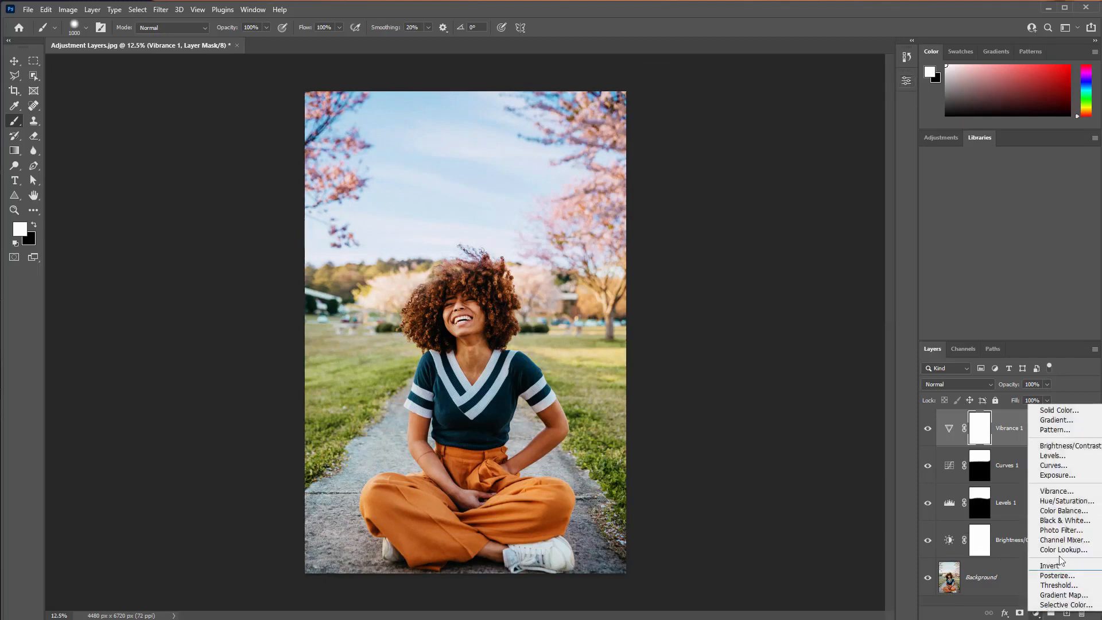
pyautogui.click(1064, 500)
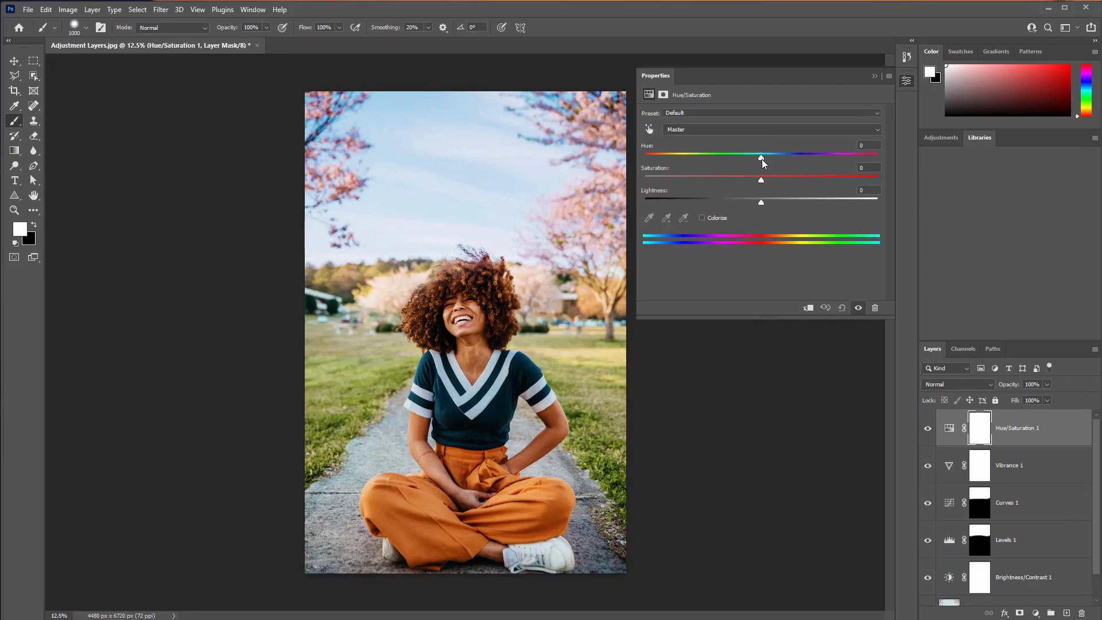
# Step: Try a master hue of -14, a saturation of -64 and a lower lightness, resetting the Hue/Saturation adjustment after each
pyautogui.moveTo(761, 158)
pyautogui.mouseDown()
pyautogui.moveTo(684, 154)
pyautogui.moveTo(861, 154)
pyautogui.moveTo(697, 155)
pyautogui.moveTo(745, 167)
pyautogui.mouseUp()
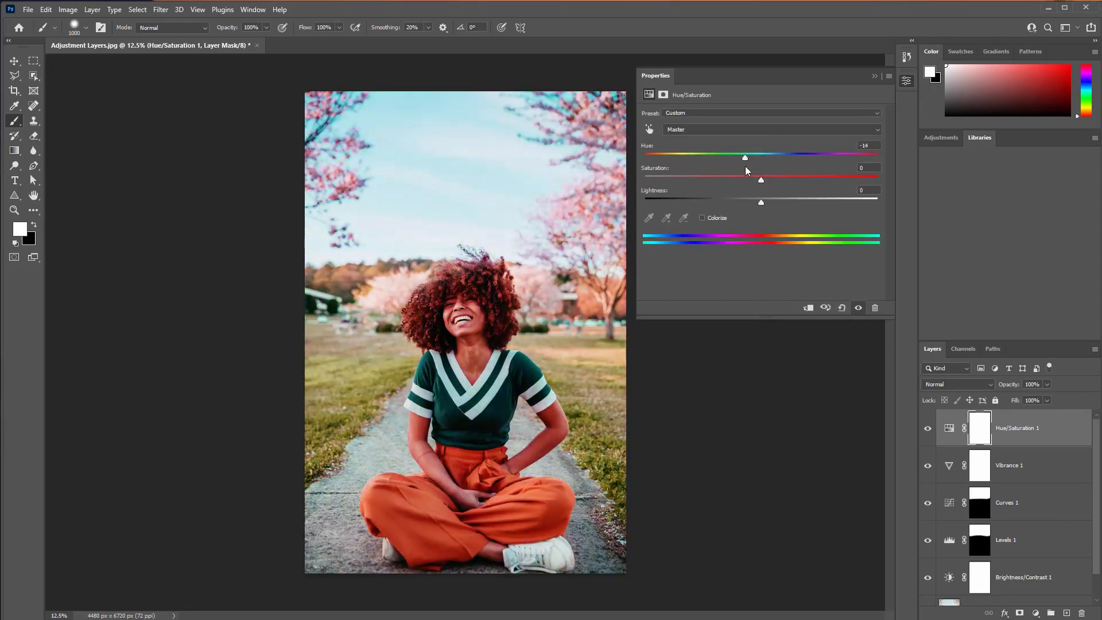
pyautogui.click(842, 307)
pyautogui.moveTo(759, 180); pyautogui.dragTo(686, 183)
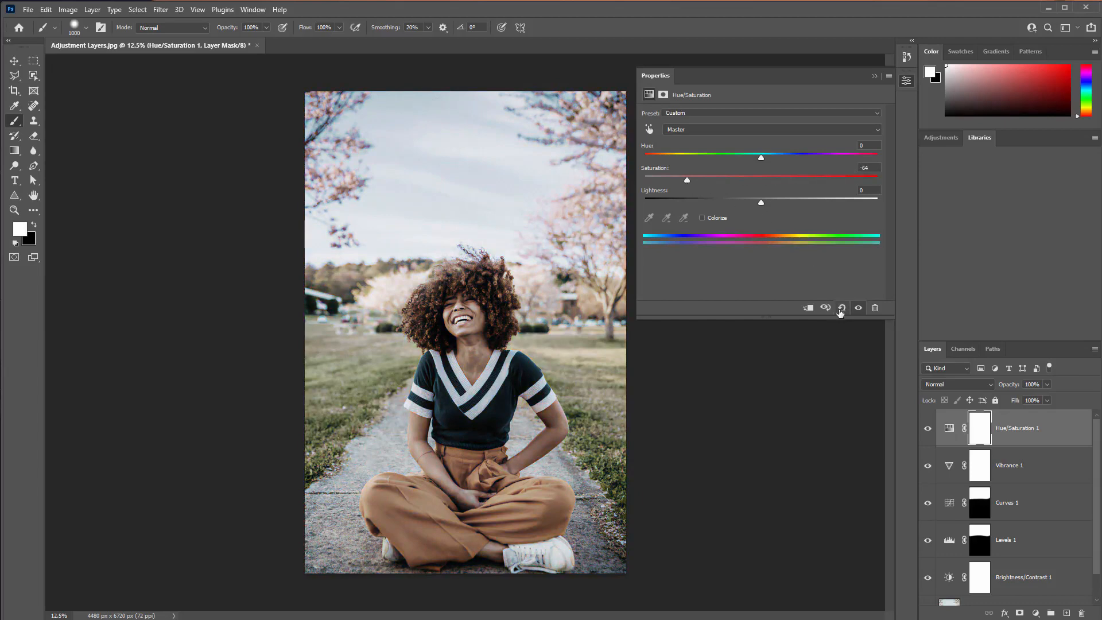
pyautogui.click(841, 308)
pyautogui.moveTo(767, 202)
pyautogui.mouseDown()
pyautogui.moveTo(819, 205)
pyautogui.moveTo(739, 205)
pyautogui.moveTo(750, 204)
pyautogui.mouseUp()
pyautogui.click(841, 309)
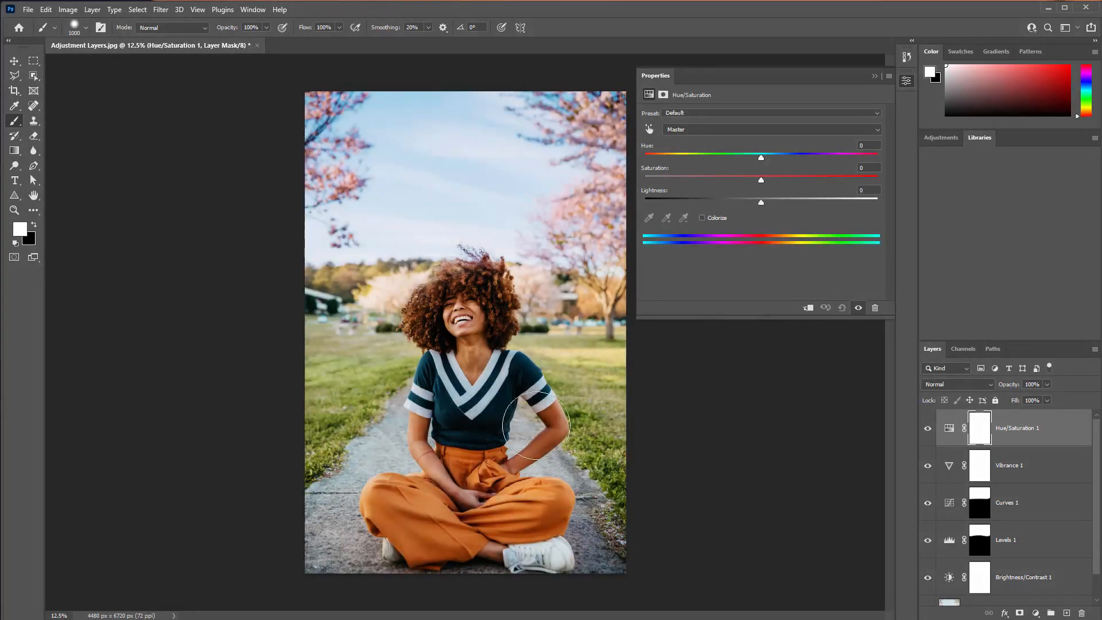
# Step: Sample the orange trousers as the Hue/Saturation colour range, starting from Yellows, and set hue to -44 and saturation to -24
pyautogui.click(683, 130)
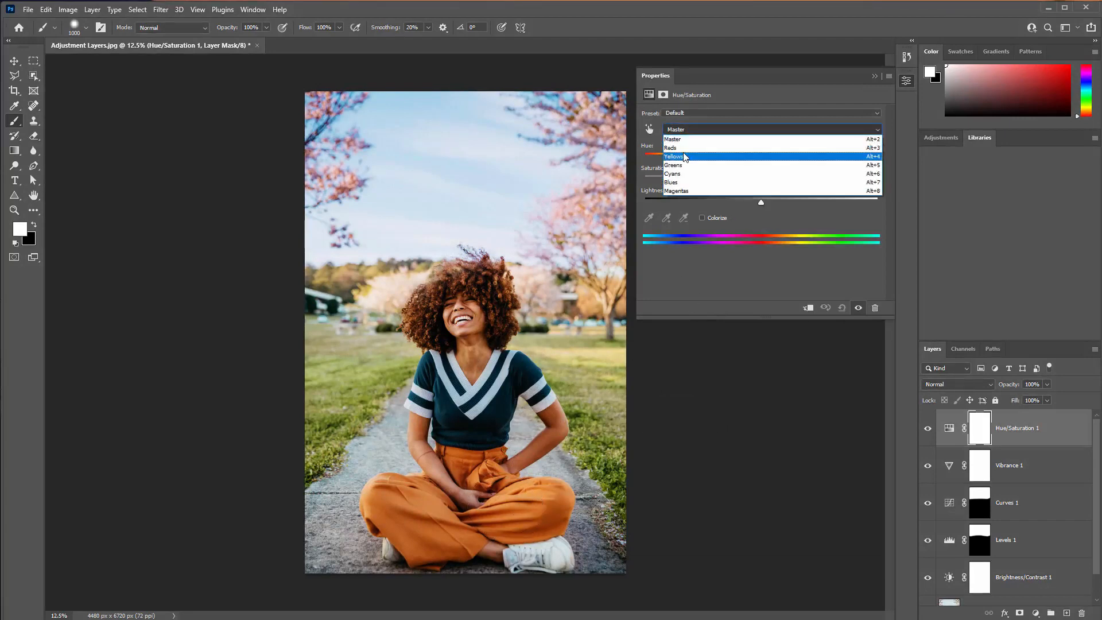
pyautogui.click(683, 156)
pyautogui.click(650, 218)
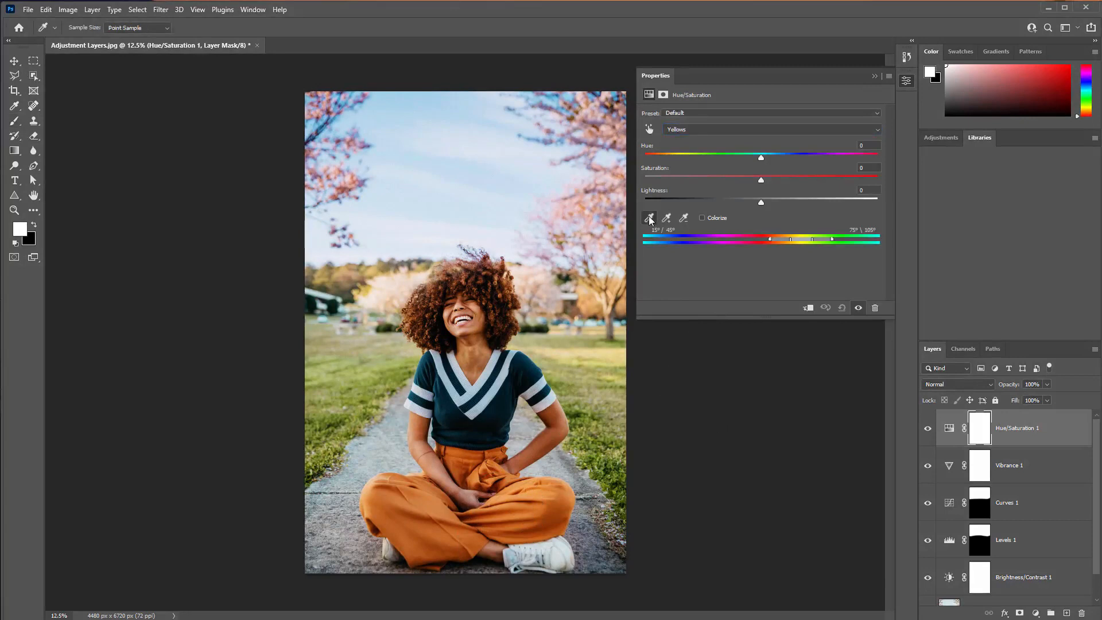
pyautogui.click(518, 505)
pyautogui.moveTo(761, 155); pyautogui.dragTo(733, 179)
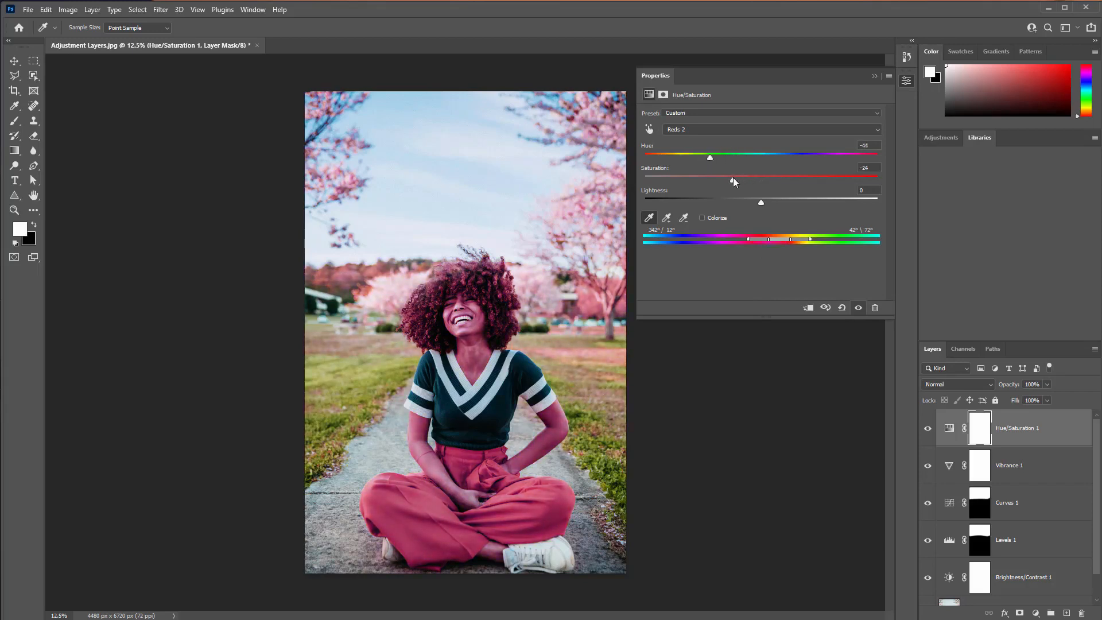
pyautogui.click(900, 82)
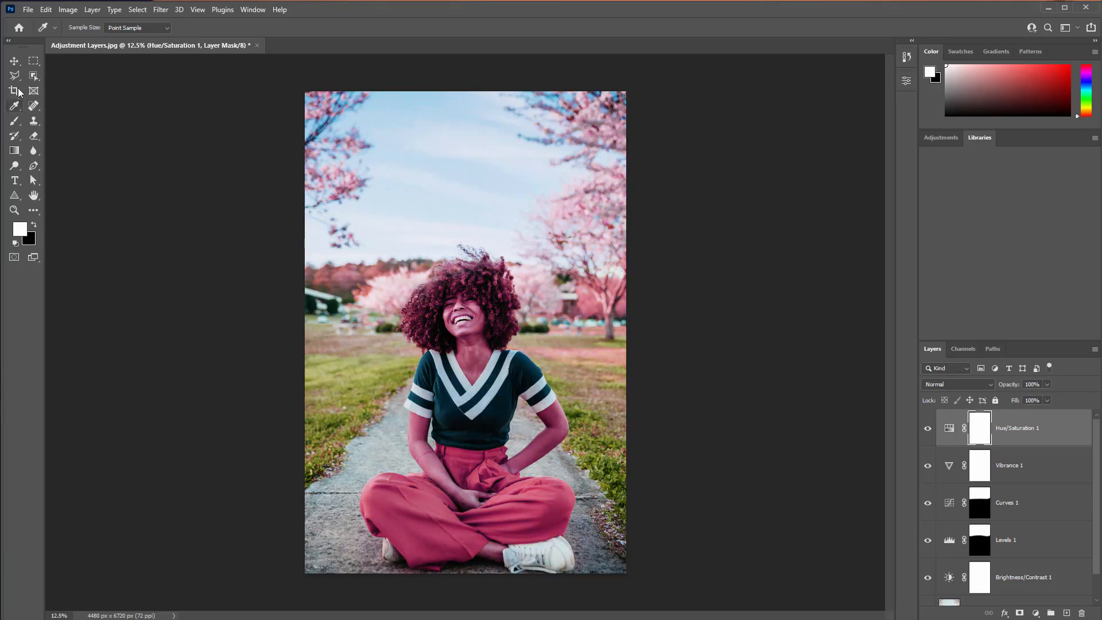
# Step: Switch to the Brush tool, compare the image without the Hue/Saturation layer, and invert that layer's mask to black
pyautogui.click(15, 61)
pyautogui.click(17, 121)
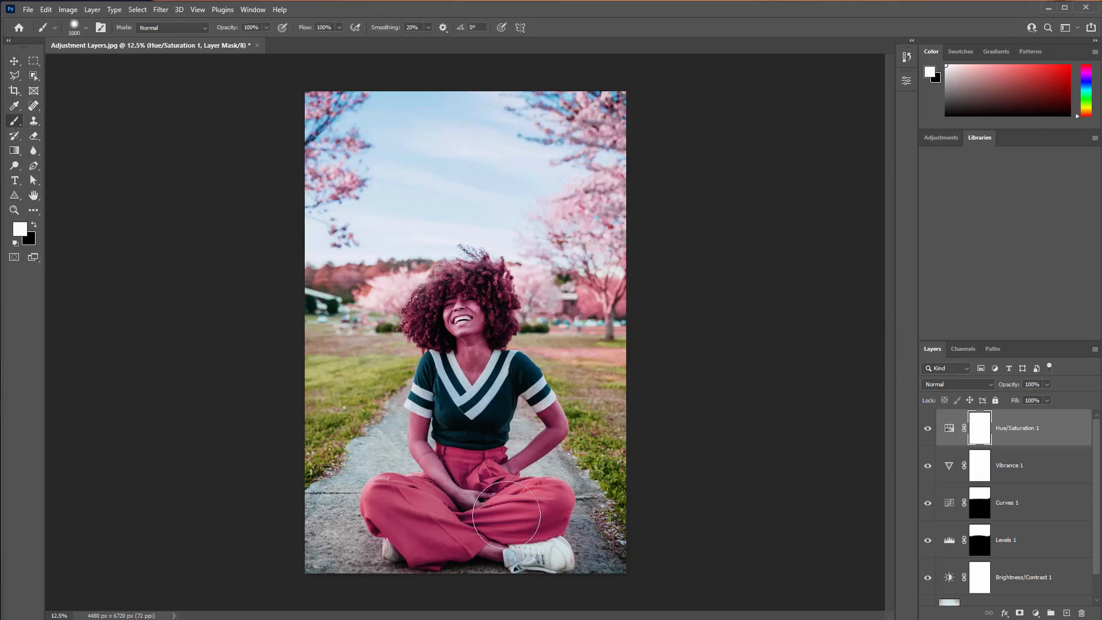
pyautogui.click(928, 429)
pyautogui.click(927, 429)
pyautogui.hotkey('ctrl', 'i')
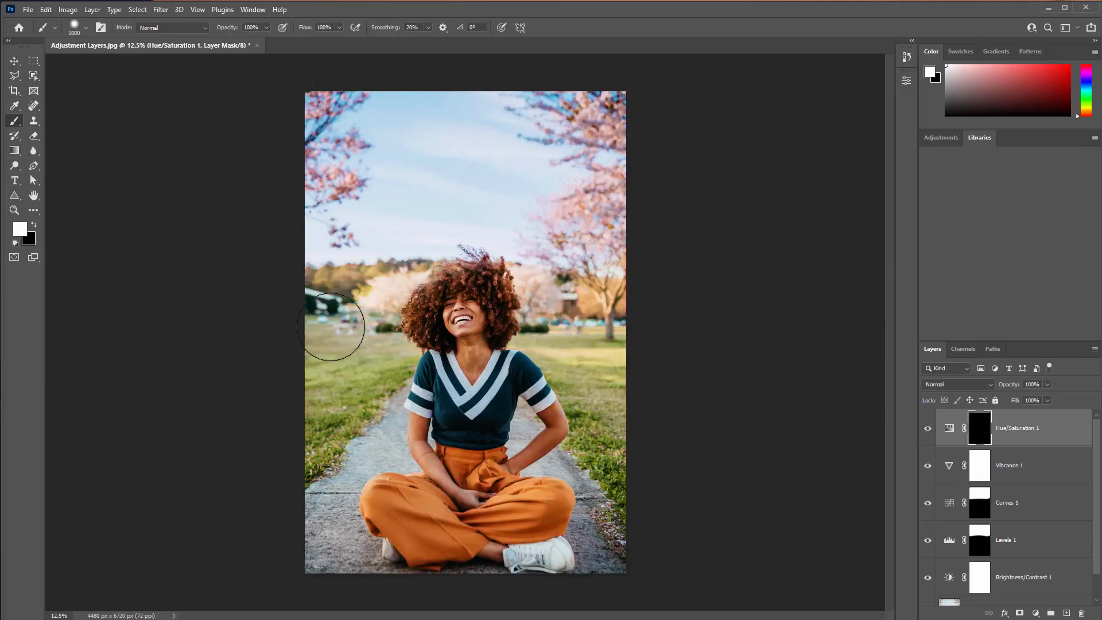
# Step: Set the Soft Round brush to 136 px with 41% hardness for painting the trousers
pyautogui.hotkey('ctrl', '+')
pyautogui.hotkey('ctrl', '+')
pyautogui.moveTo(373, 280); pyautogui.dragTo(413, 113)
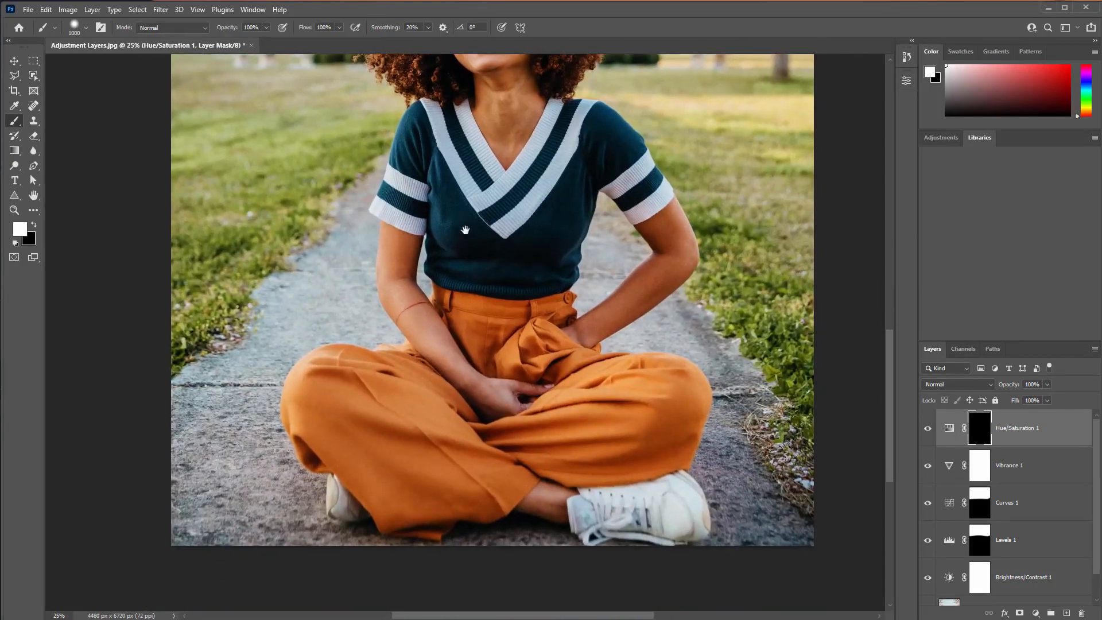
pyautogui.rightClick(493, 299)
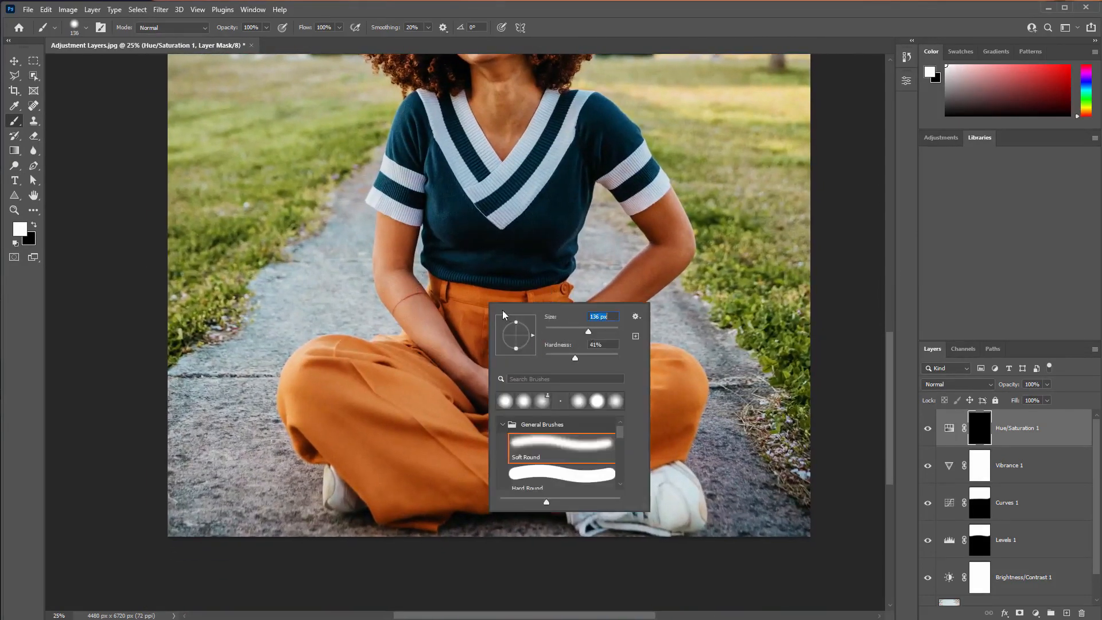
pyautogui.press('Return')
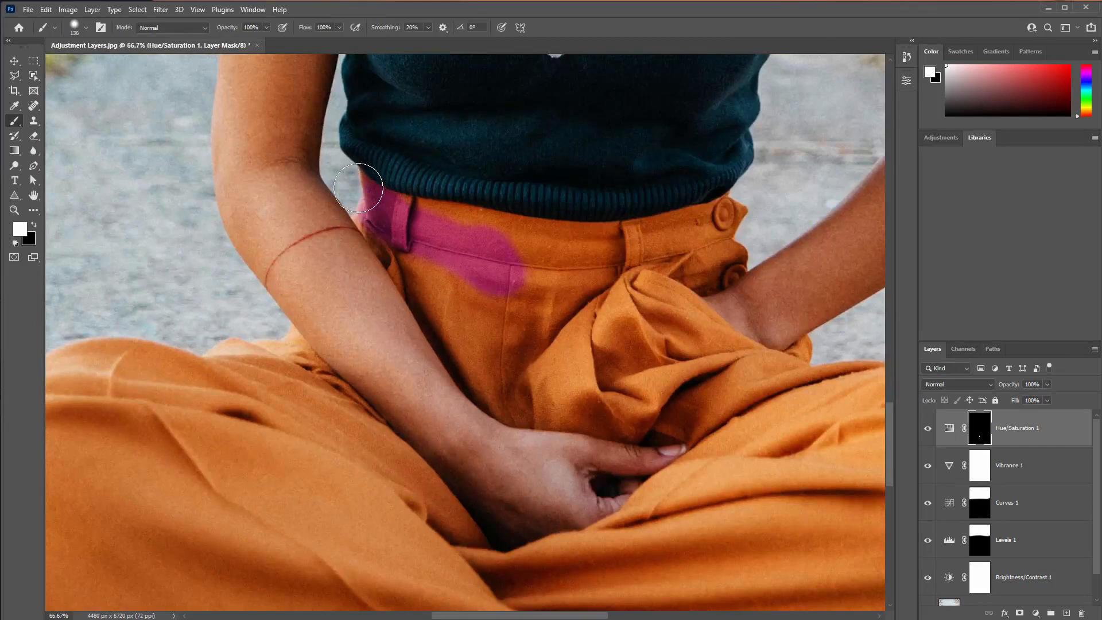
# Step: Paint the waistband and the front folds of the trousers white on the Hue/Saturation mask
pyautogui.moveTo(358, 187)
pyautogui.mouseDown()
pyautogui.moveTo(445, 289)
pyautogui.moveTo(389, 238)
pyautogui.moveTo(467, 355)
pyautogui.moveTo(467, 334)
pyautogui.moveTo(495, 290)
pyautogui.moveTo(483, 292)
pyautogui.moveTo(463, 232)
pyautogui.moveTo(446, 220)
pyautogui.moveTo(503, 230)
pyautogui.moveTo(411, 214)
pyautogui.mouseUp()
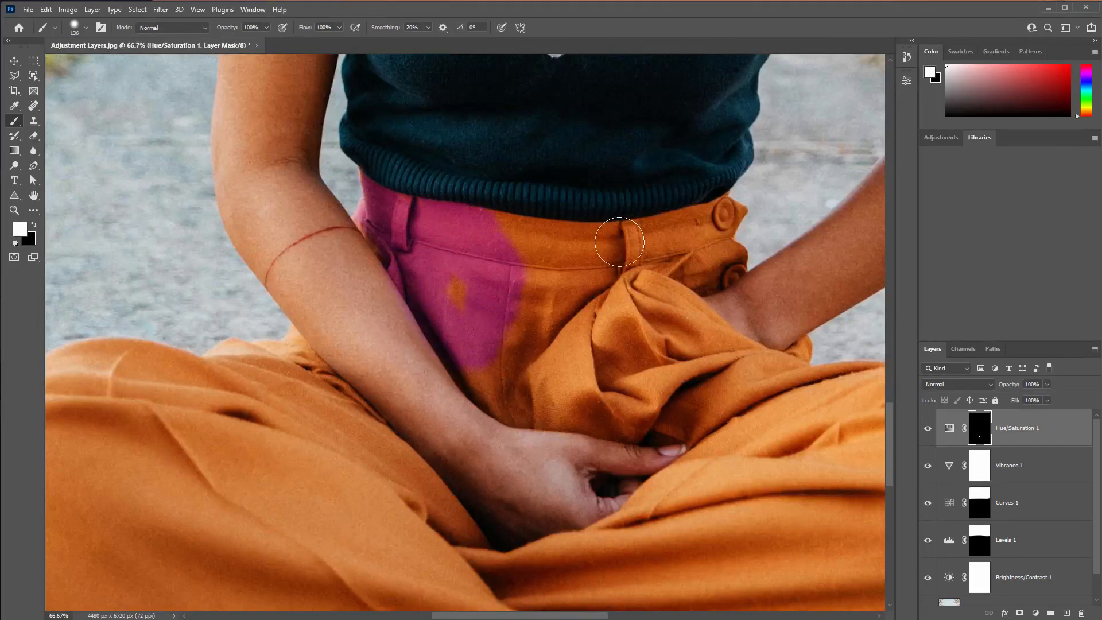
pyautogui.moveTo(619, 241)
pyautogui.mouseDown()
pyautogui.moveTo(698, 233)
pyautogui.moveTo(723, 217)
pyautogui.moveTo(664, 249)
pyautogui.mouseUp()
pyautogui.moveTo(609, 307)
pyautogui.mouseDown()
pyautogui.moveTo(671, 293)
pyautogui.moveTo(700, 271)
pyautogui.moveTo(647, 315)
pyautogui.moveTo(715, 252)
pyautogui.moveTo(635, 274)
pyautogui.moveTo(523, 280)
pyautogui.moveTo(466, 315)
pyautogui.moveTo(451, 295)
pyautogui.moveTo(513, 319)
pyautogui.moveTo(573, 378)
pyautogui.moveTo(572, 429)
pyautogui.moveTo(534, 392)
pyautogui.moveTo(464, 365)
pyautogui.moveTo(499, 389)
pyautogui.moveTo(517, 382)
pyautogui.moveTo(530, 406)
pyautogui.moveTo(490, 393)
pyautogui.moveTo(537, 410)
pyautogui.moveTo(590, 399)
pyautogui.moveTo(558, 309)
pyautogui.mouseUp()
pyautogui.moveTo(624, 310)
pyautogui.mouseDown()
pyautogui.moveTo(631, 333)
pyautogui.moveTo(689, 327)
pyautogui.moveTo(777, 373)
pyautogui.mouseUp()
pyautogui.moveTo(662, 359)
pyautogui.mouseDown()
pyautogui.moveTo(594, 362)
pyautogui.moveTo(652, 398)
pyautogui.moveTo(587, 398)
pyautogui.moveTo(594, 412)
pyautogui.moveTo(663, 414)
pyautogui.mouseUp()
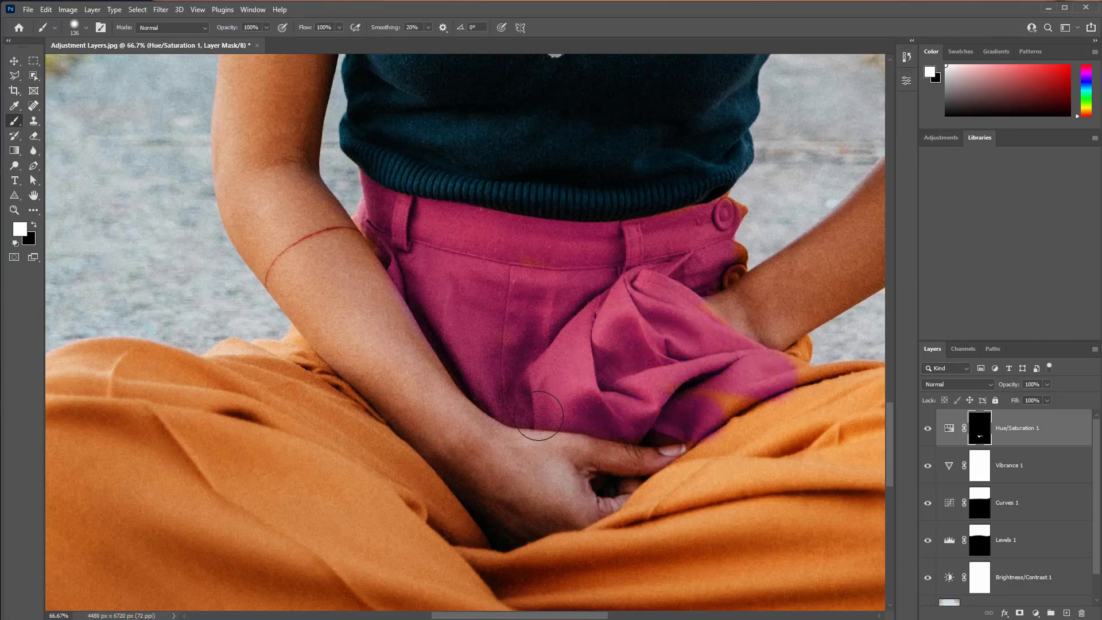
pyautogui.moveTo(784, 401); pyautogui.dragTo(710, 354)
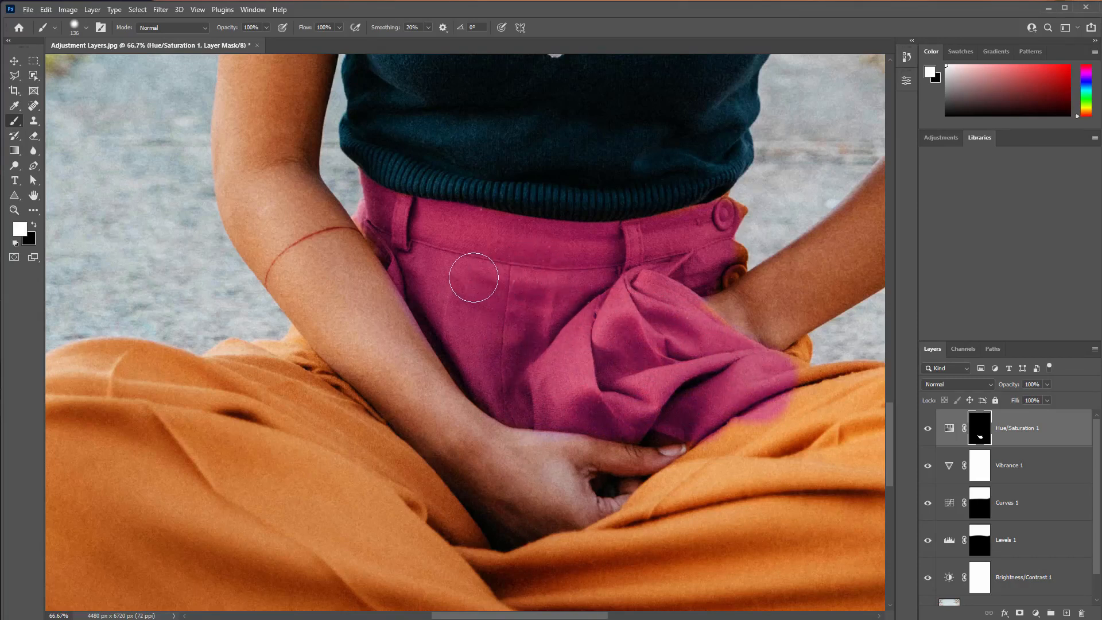
# Step: Paint the upper thigh below the bent elbow white on the Hue/Saturation mask, extending toward the knee
pyautogui.moveTo(714, 367); pyautogui.dragTo(552, 262)
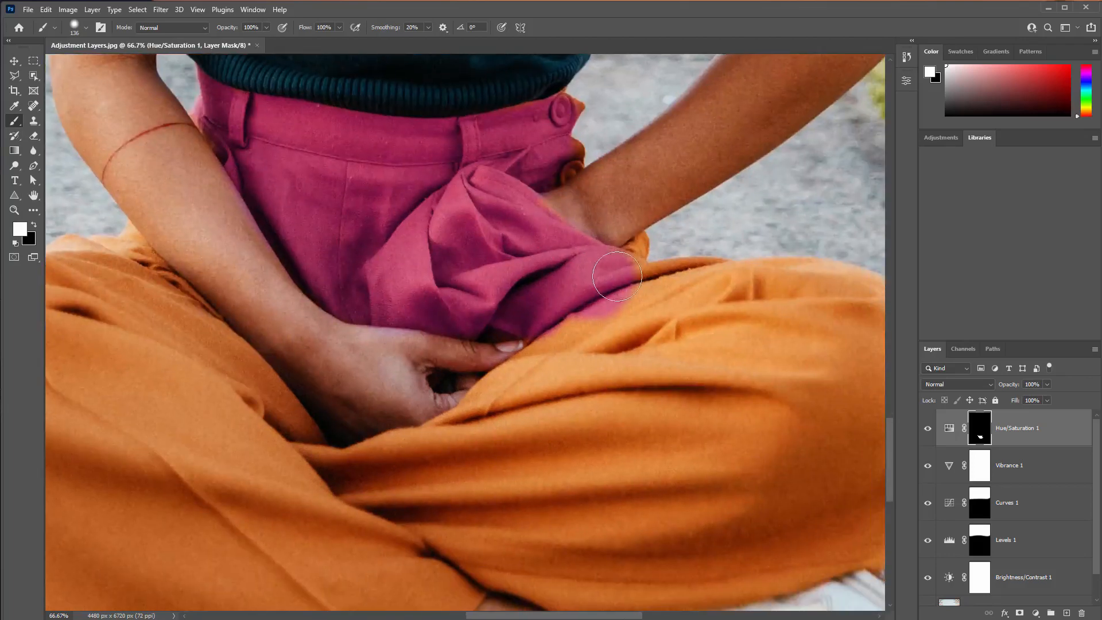
pyautogui.moveTo(632, 265)
pyautogui.mouseDown()
pyautogui.moveTo(716, 324)
pyautogui.moveTo(624, 316)
pyautogui.moveTo(514, 422)
pyautogui.moveTo(479, 415)
pyautogui.moveTo(560, 338)
pyautogui.mouseUp()
pyautogui.moveTo(718, 327)
pyautogui.mouseDown()
pyautogui.moveTo(676, 282)
pyautogui.moveTo(744, 275)
pyautogui.moveTo(751, 280)
pyautogui.moveTo(692, 282)
pyautogui.moveTo(855, 287)
pyautogui.mouseUp()
pyautogui.moveTo(571, 294); pyautogui.dragTo(352, 225)
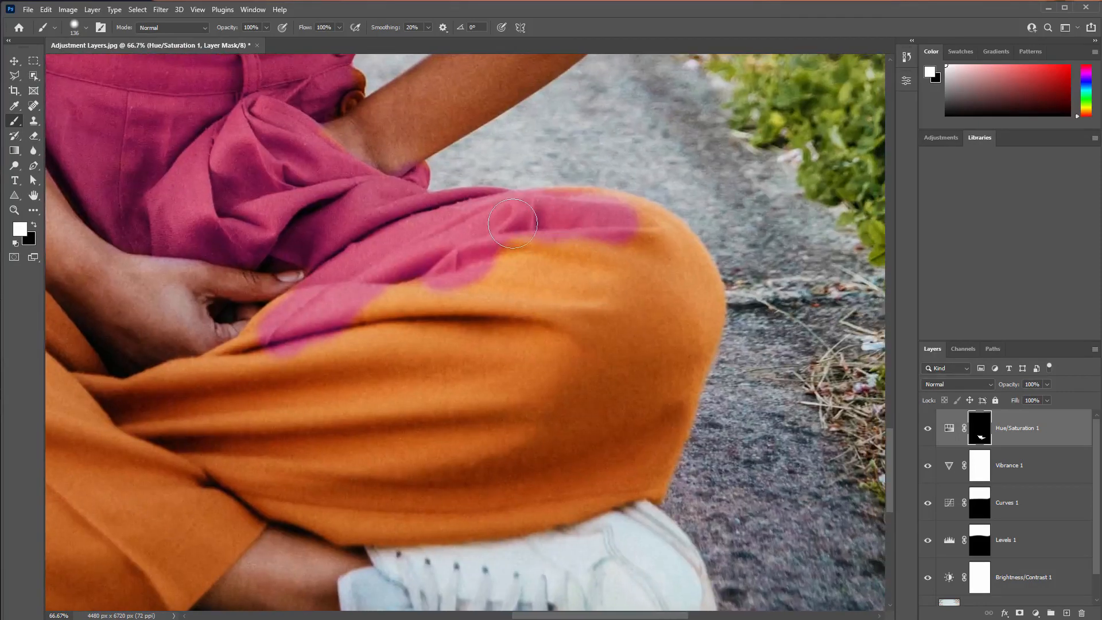
# Step: Enlarge the brush to 300 px and paint that leg's knee, shin folds and the front lower trouser leg white on the mask
pyautogui.press(']')
pyautogui.press(']')
pyautogui.press(']')
pyautogui.press(']')
pyautogui.moveTo(539, 253)
pyautogui.mouseDown()
pyautogui.moveTo(602, 263)
pyautogui.moveTo(570, 241)
pyautogui.moveTo(671, 270)
pyautogui.mouseUp()
pyautogui.moveTo(740, 386)
pyautogui.mouseDown()
pyautogui.moveTo(591, 467)
pyautogui.moveTo(591, 516)
pyautogui.moveTo(602, 369)
pyautogui.moveTo(448, 307)
pyautogui.moveTo(364, 308)
pyautogui.moveTo(511, 302)
pyautogui.moveTo(307, 364)
pyautogui.moveTo(374, 323)
pyautogui.moveTo(283, 356)
pyautogui.moveTo(111, 455)
pyautogui.moveTo(144, 482)
pyautogui.mouseUp()
pyautogui.moveTo(330, 436); pyautogui.dragTo(680, 278)
pyautogui.moveTo(734, 278)
pyautogui.mouseDown()
pyautogui.moveTo(618, 316)
pyautogui.moveTo(712, 297)
pyautogui.moveTo(466, 325)
pyautogui.mouseUp()
pyautogui.moveTo(640, 285)
pyautogui.mouseDown()
pyautogui.moveTo(621, 350)
pyautogui.moveTo(487, 388)
pyautogui.moveTo(388, 304)
pyautogui.moveTo(320, 387)
pyautogui.moveTo(232, 429)
pyautogui.mouseUp()
pyautogui.moveTo(190, 454)
pyautogui.mouseDown()
pyautogui.moveTo(508, 357)
pyautogui.moveTo(396, 355)
pyautogui.moveTo(394, 393)
pyautogui.mouseUp()
pyautogui.moveTo(587, 393)
pyautogui.mouseDown()
pyautogui.moveTo(629, 386)
pyautogui.moveTo(604, 412)
pyautogui.moveTo(494, 423)
pyautogui.moveTo(407, 464)
pyautogui.moveTo(445, 474)
pyautogui.moveTo(329, 461)
pyautogui.moveTo(291, 421)
pyautogui.moveTo(285, 401)
pyautogui.moveTo(424, 372)
pyautogui.moveTo(547, 323)
pyautogui.moveTo(519, 332)
pyautogui.moveTo(501, 301)
pyautogui.moveTo(524, 272)
pyautogui.moveTo(548, 186)
pyautogui.moveTo(438, 148)
pyautogui.mouseUp()
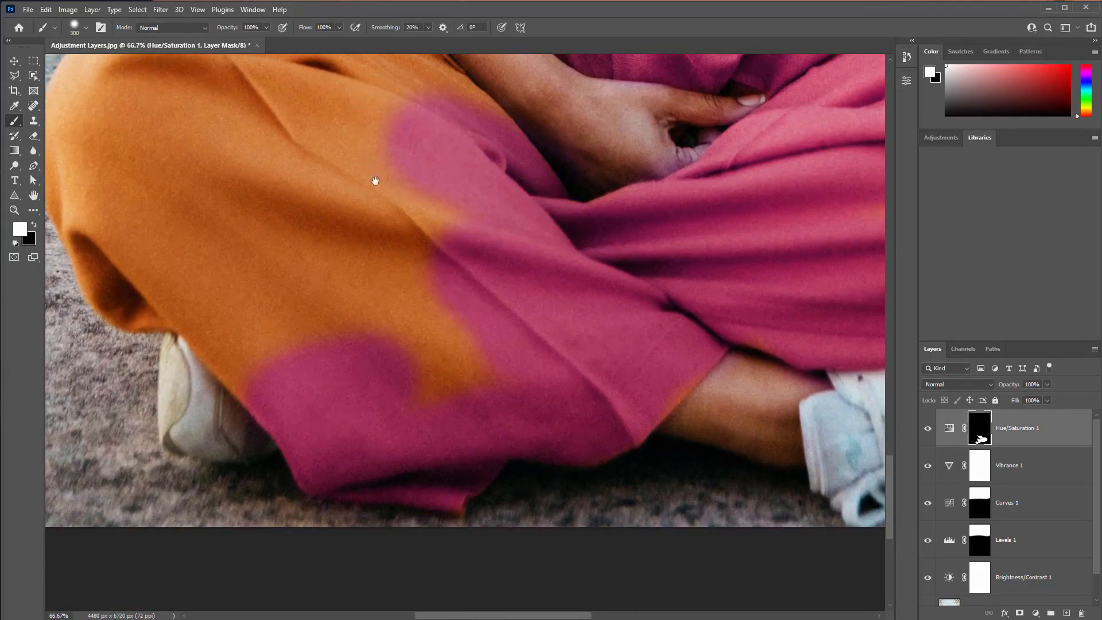
# Step: Paint the remaining orange areas of the other trouser leg white on the mask, up to the forearm
pyautogui.moveTo(374, 180); pyautogui.dragTo(438, 304)
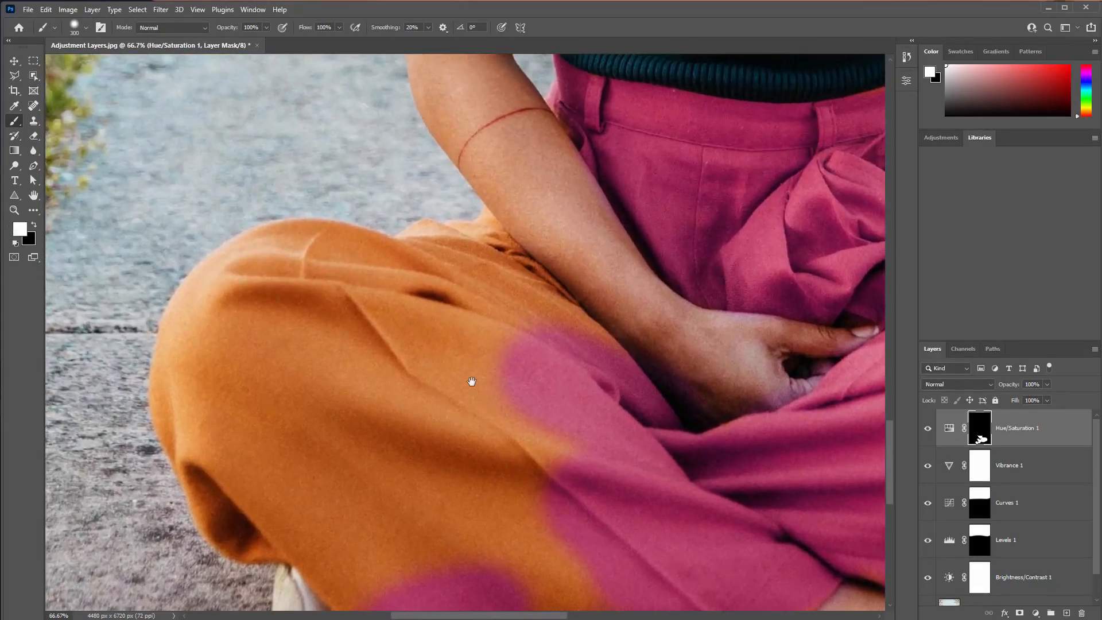
pyautogui.moveTo(469, 381); pyautogui.dragTo(457, 337)
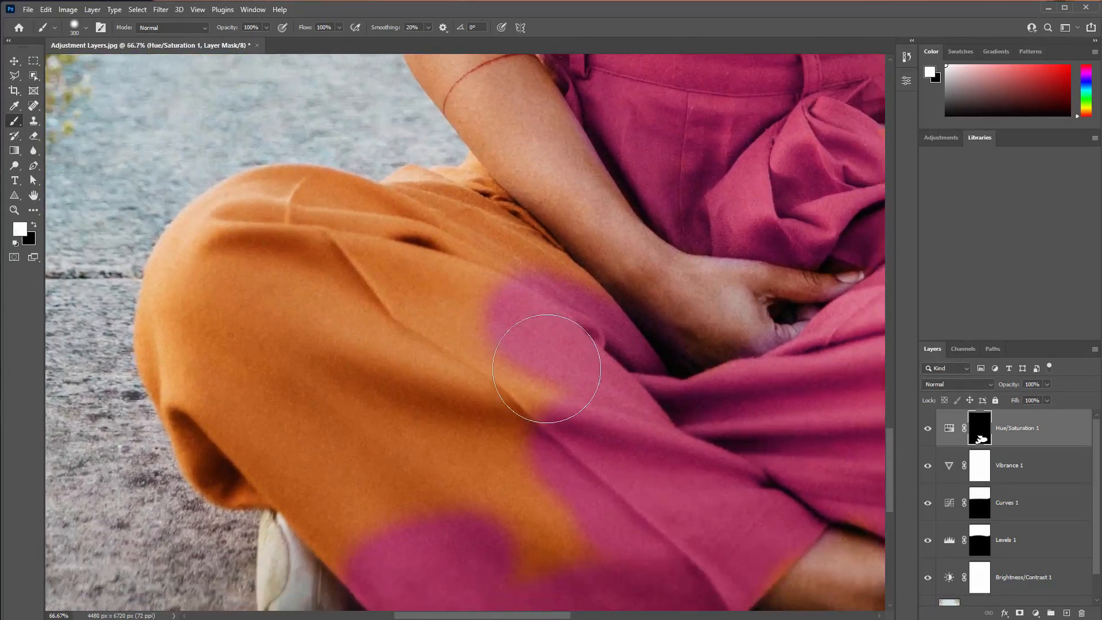
pyautogui.moveTo(553, 344)
pyautogui.mouseDown()
pyautogui.moveTo(550, 464)
pyautogui.moveTo(522, 538)
pyautogui.moveTo(545, 545)
pyautogui.moveTo(510, 453)
pyautogui.moveTo(587, 549)
pyautogui.moveTo(510, 343)
pyautogui.moveTo(530, 311)
pyautogui.moveTo(565, 311)
pyautogui.moveTo(522, 273)
pyautogui.moveTo(384, 207)
pyautogui.moveTo(293, 208)
pyautogui.moveTo(198, 237)
pyautogui.moveTo(167, 337)
pyautogui.moveTo(189, 424)
pyautogui.moveTo(223, 479)
pyautogui.moveTo(320, 500)
pyautogui.moveTo(427, 488)
pyautogui.moveTo(319, 524)
pyautogui.moveTo(339, 573)
pyautogui.moveTo(494, 345)
pyautogui.moveTo(318, 373)
pyautogui.moveTo(370, 400)
pyautogui.moveTo(299, 281)
pyautogui.moveTo(278, 297)
pyautogui.moveTo(373, 527)
pyautogui.moveTo(282, 400)
pyautogui.moveTo(431, 421)
pyautogui.moveTo(505, 305)
pyautogui.moveTo(481, 194)
pyautogui.moveTo(440, 175)
pyautogui.moveTo(416, 185)
pyautogui.moveTo(409, 197)
pyautogui.moveTo(454, 213)
pyautogui.moveTo(512, 264)
pyautogui.moveTo(523, 302)
pyautogui.mouseUp()
pyautogui.moveTo(418, 362); pyautogui.dragTo(304, 447)
# Step: Reduce the brush to 100 px and paint the forearm edges black on the mask to remove the pink tint from the skin
pyautogui.hotkey('ctrl', '+')
pyautogui.hotkey('ctrl', '+')
pyautogui.hotkey('ctrl', '+')
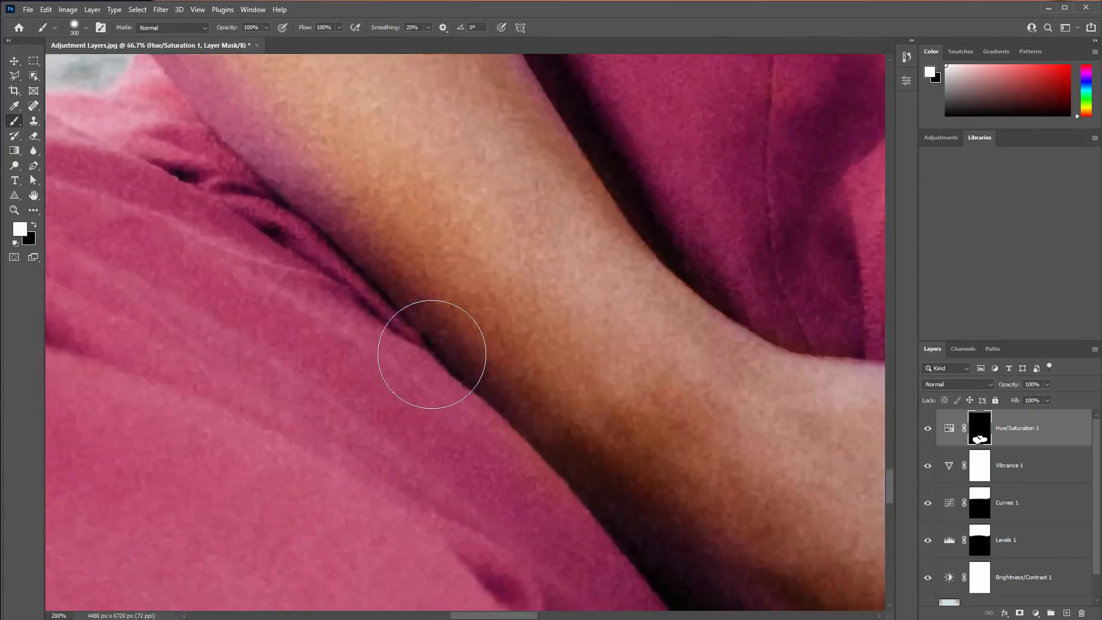
pyautogui.moveTo(403, 286); pyautogui.dragTo(532, 501)
pyautogui.hotkey('ctrl', '-')
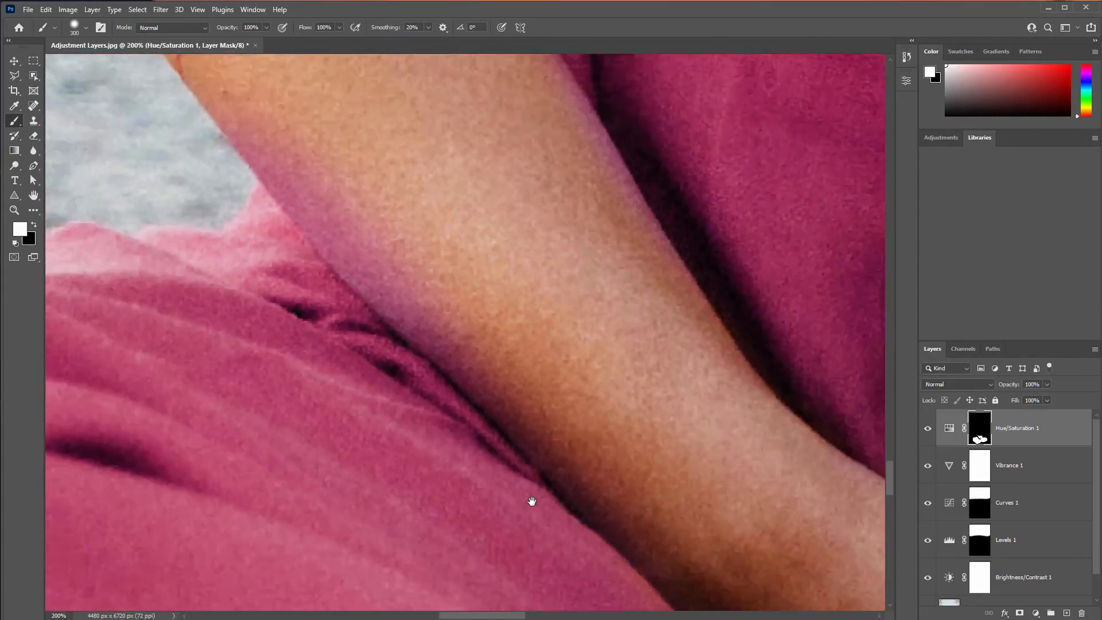
pyautogui.press('[')
pyautogui.press('[')
pyautogui.press('[')
pyautogui.press('[')
pyautogui.press('[')
pyautogui.press('[')
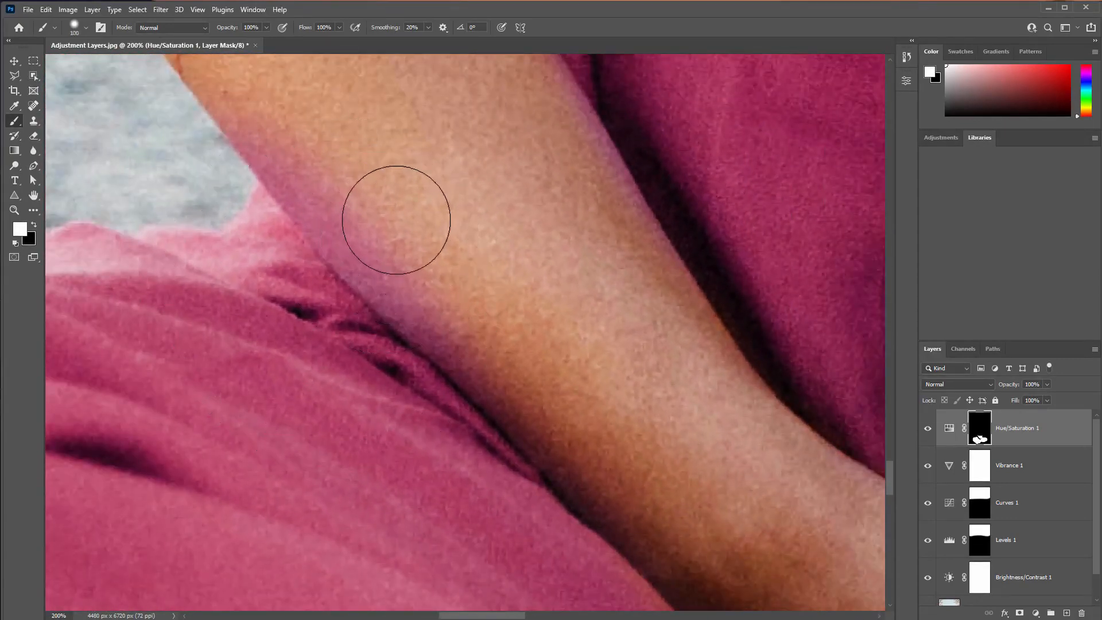
pyautogui.press('x')
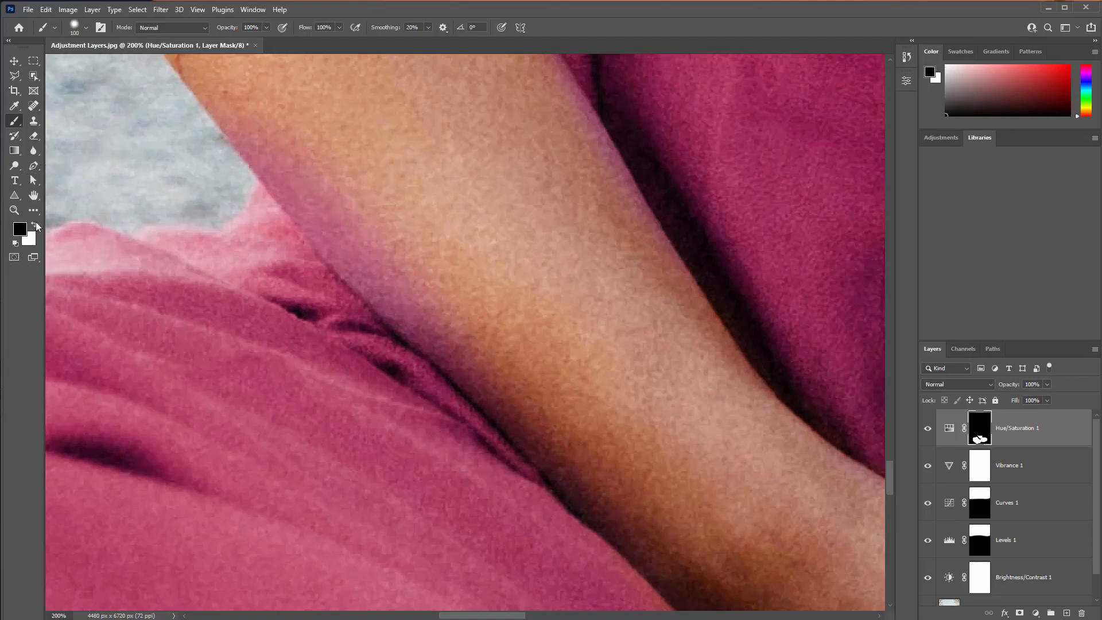
pyautogui.click(288, 138)
pyautogui.moveTo(289, 136)
pyautogui.mouseDown()
pyautogui.moveTo(404, 261)
pyautogui.moveTo(494, 329)
pyautogui.moveTo(545, 387)
pyautogui.mouseUp()
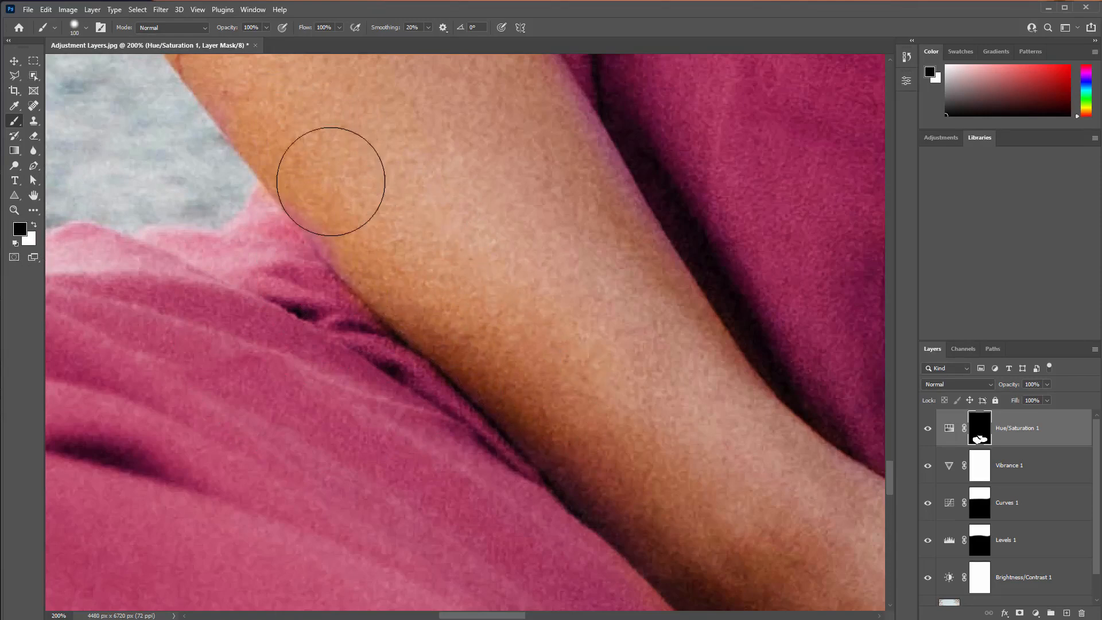
pyautogui.moveTo(391, 262)
pyautogui.mouseDown()
pyautogui.moveTo(254, 243)
pyautogui.moveTo(308, 327)
pyautogui.mouseUp()
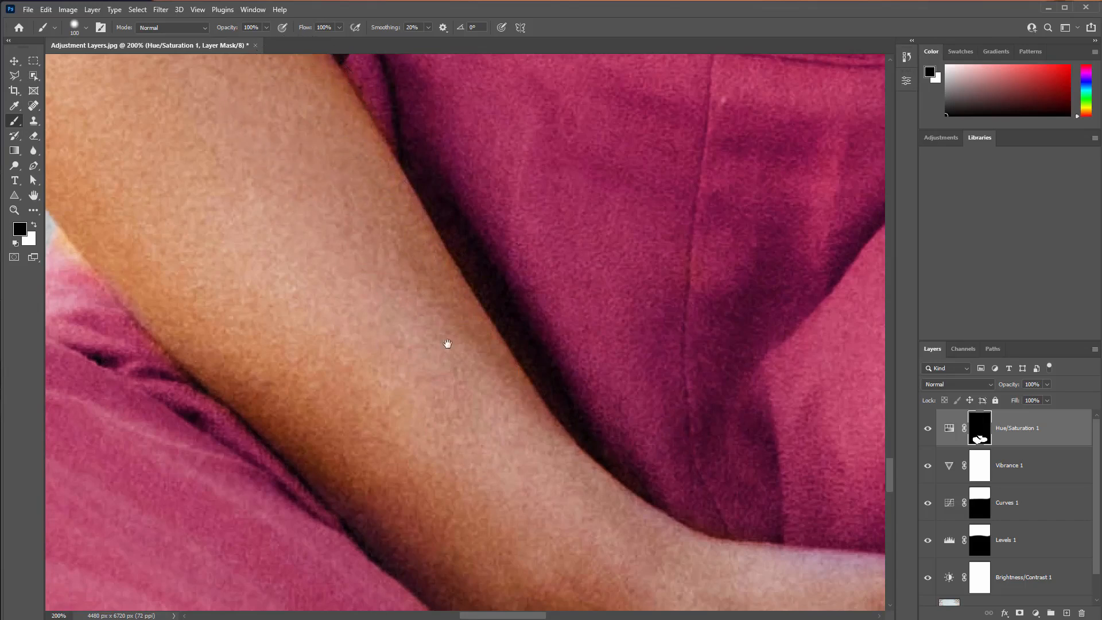
# Step: Paint black along the hand's lower edge on the mask and restore the adjoining trouser fabric with white
pyautogui.moveTo(447, 345); pyautogui.dragTo(243, 209)
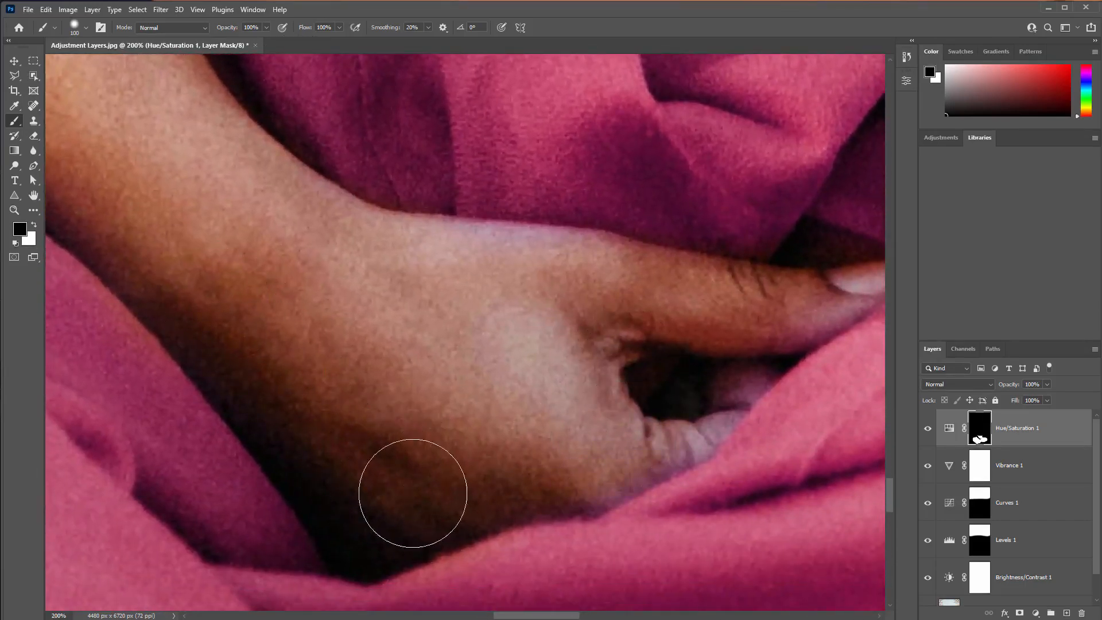
pyautogui.moveTo(413, 492)
pyautogui.mouseDown()
pyautogui.moveTo(691, 423)
pyautogui.moveTo(671, 439)
pyautogui.mouseUp()
pyautogui.press('x')
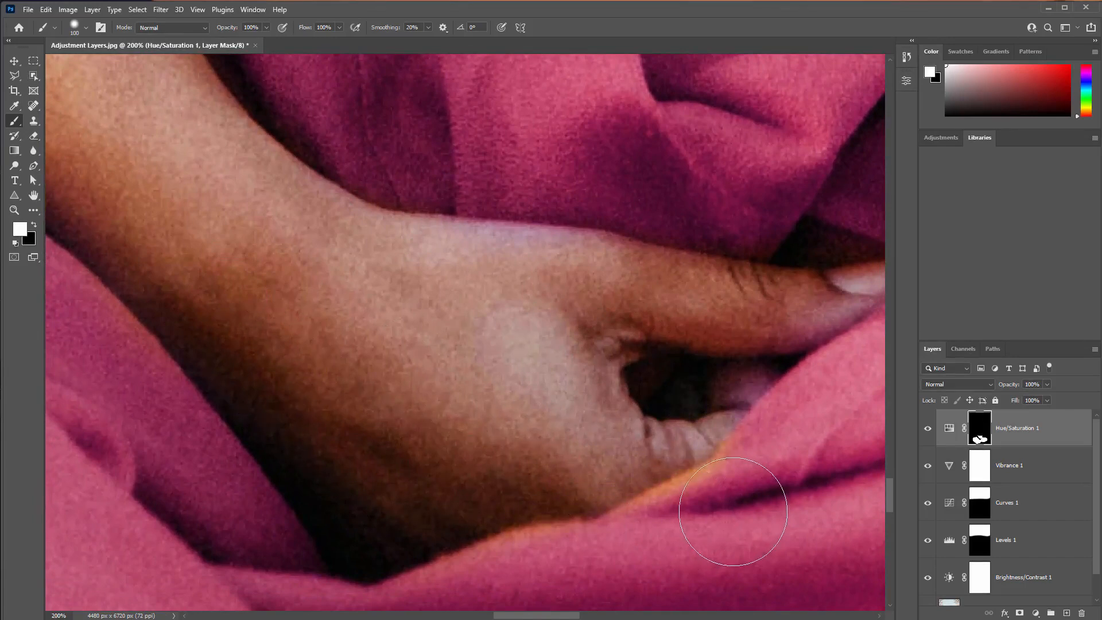
pyautogui.moveTo(733, 504)
pyautogui.mouseDown()
pyautogui.moveTo(700, 528)
pyautogui.moveTo(450, 571)
pyautogui.moveTo(698, 519)
pyautogui.moveTo(747, 467)
pyautogui.mouseUp()
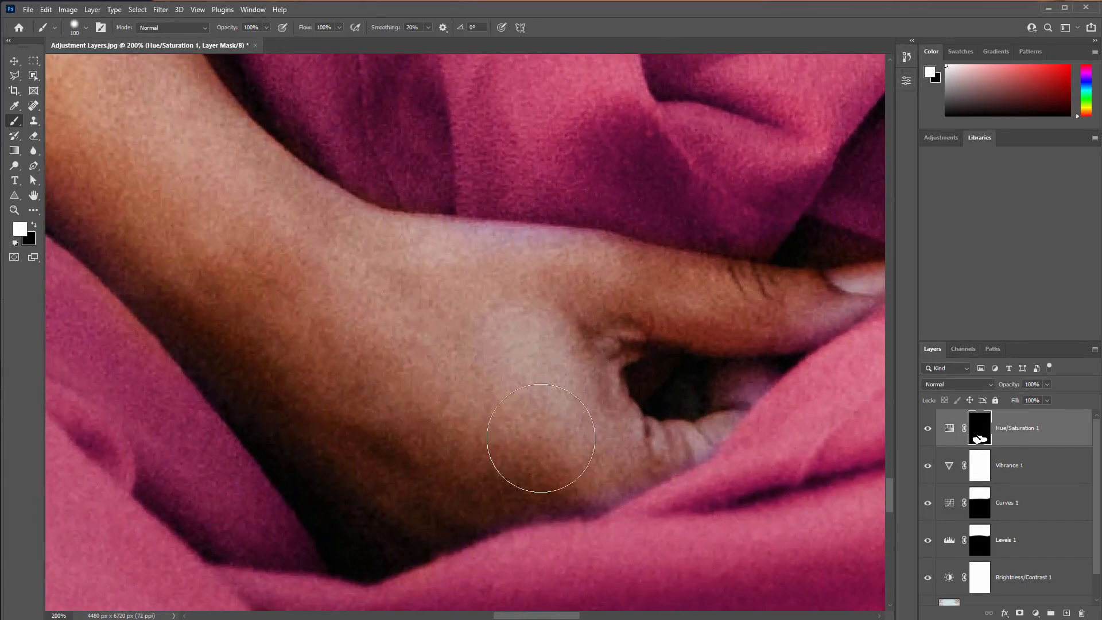
# Step: Fit the whole image in view and compare it with the Hue/Saturation layer's mask disabled and enabled
pyautogui.hotkey('ctrl', '0')
pyautogui.hotkey('ctrl', '+')
pyautogui.hotkey('ctrl', '+')
pyautogui.hotkey('ctrl', '+')
pyautogui.hotkey('ctrl', '0')
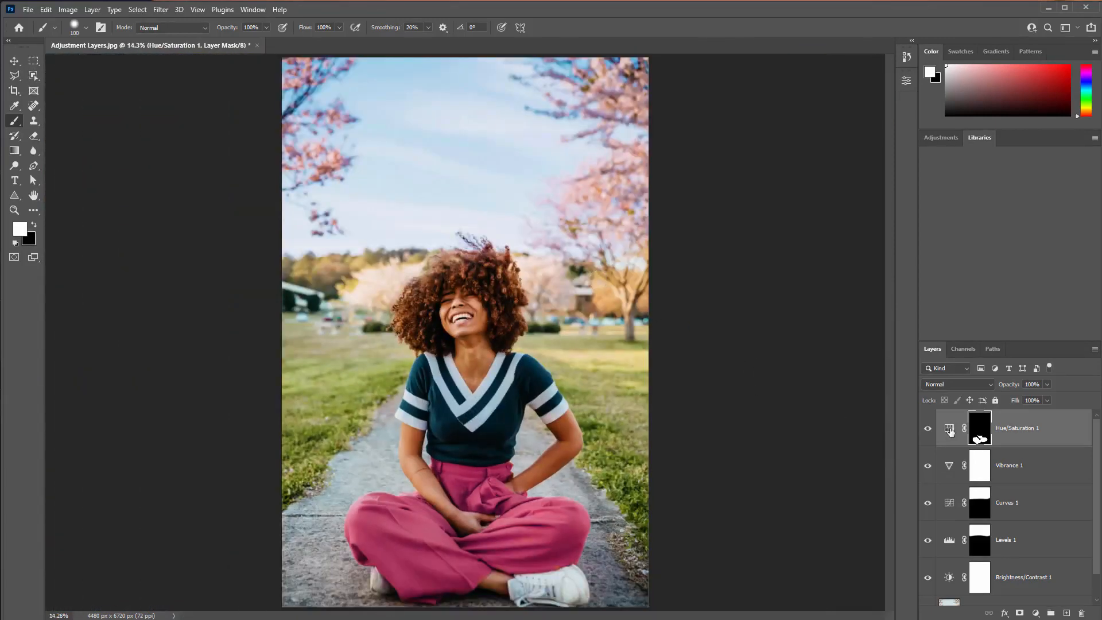
pyautogui.keyDown('shift'); pyautogui.click(980, 431); pyautogui.keyUp('shift')
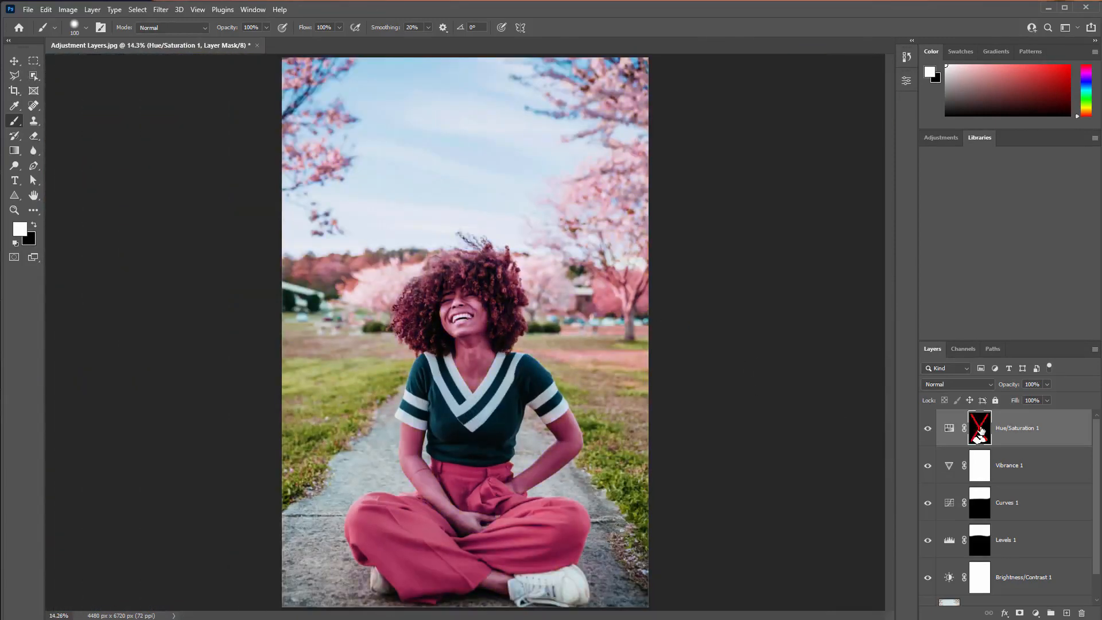
pyautogui.keyDown('shift'); pyautogui.click(981, 431); pyautogui.keyUp('shift')
pyautogui.keyDown('shift'); pyautogui.click(981, 431); pyautogui.keyUp('shift')
pyautogui.keyDown('shift'); pyautogui.click(981, 432); pyautogui.keyUp('shift')
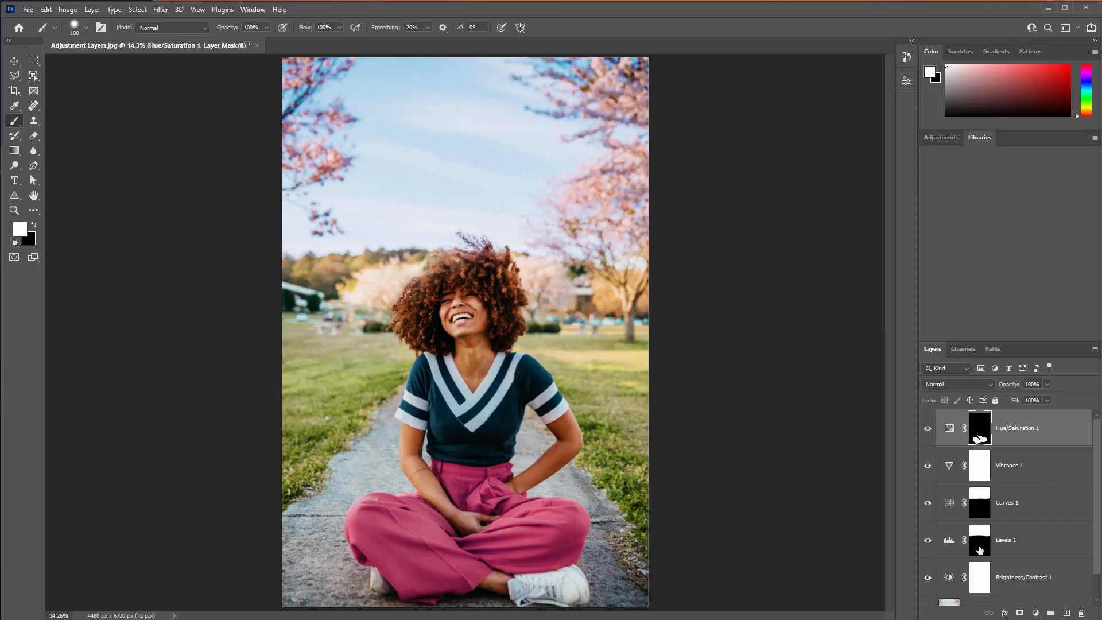
# Step: Add another Hue/Saturation adjustment layer with saturation at +32 and invert its mask to black
pyautogui.click(1035, 613)
pyautogui.click(1027, 475)
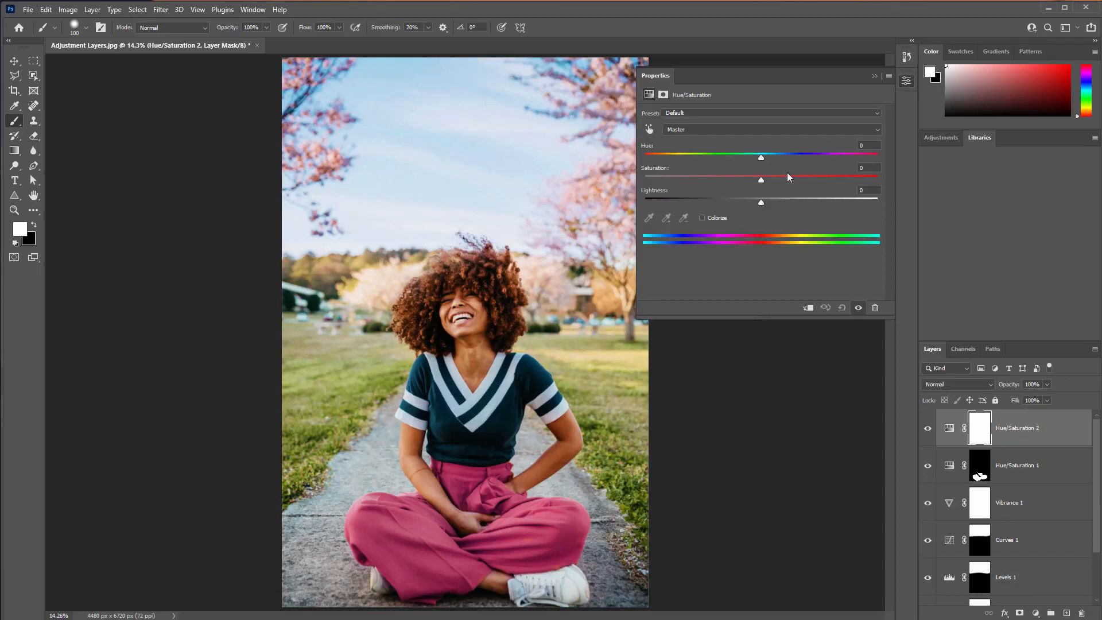
pyautogui.moveTo(761, 180); pyautogui.dragTo(797, 180)
pyautogui.click(906, 80)
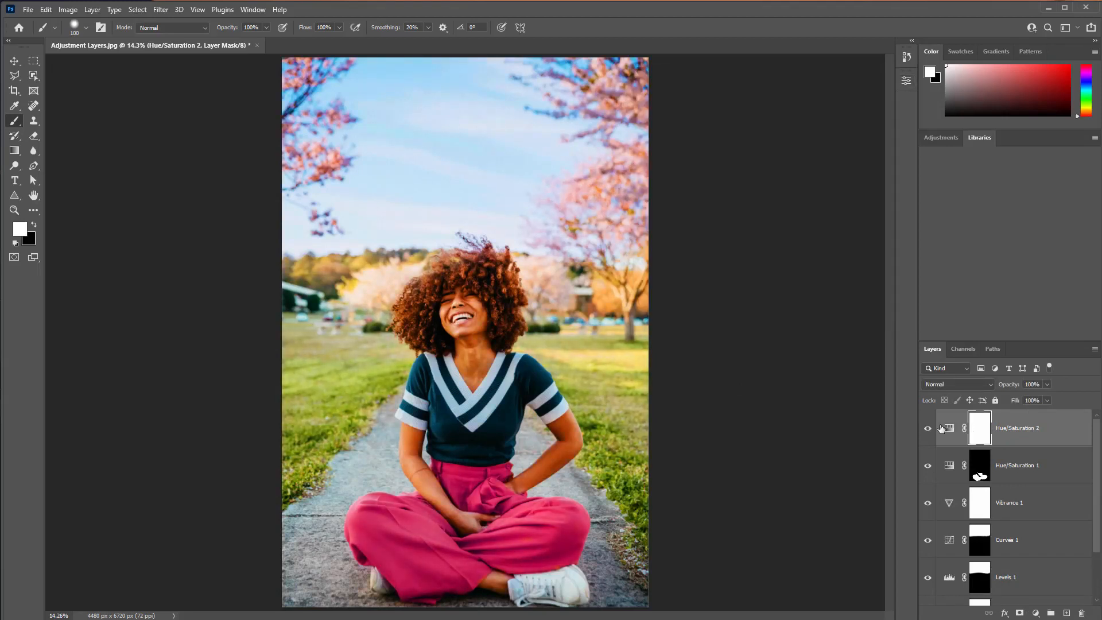
pyautogui.hotkey('ctrl', 'i')
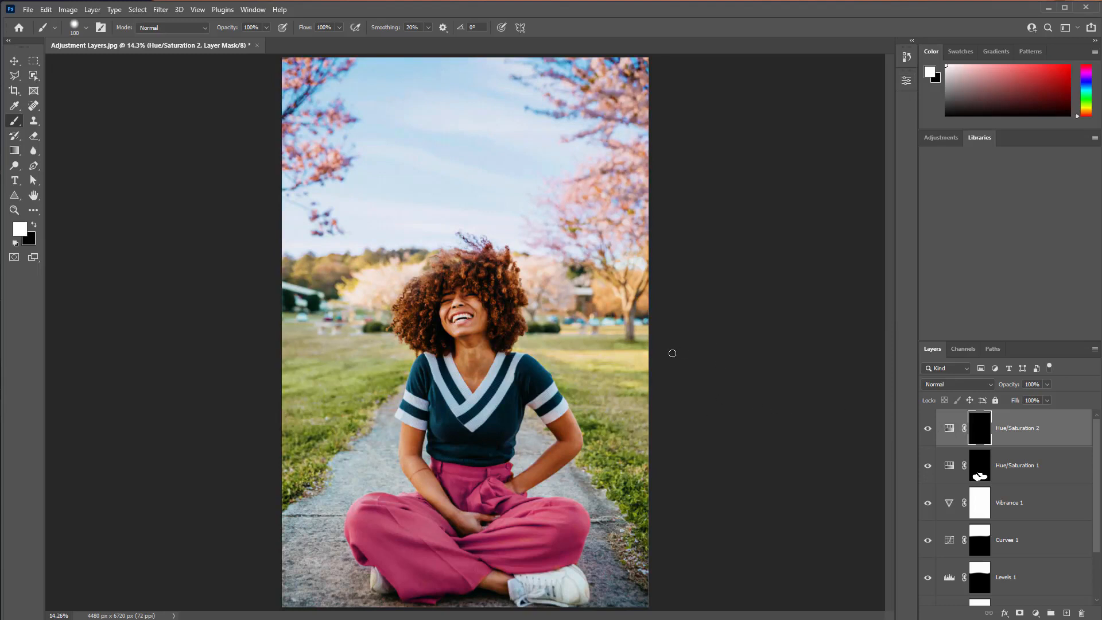
# Step: Enlarge the brush to 600 px and paint the background trees on both sides of the woman white on the new mask
pyautogui.press('x')
pyautogui.press('x')
pyautogui.press(']')
pyautogui.press(']')
pyautogui.press(']')
pyautogui.press(']')
pyautogui.press(']')
pyautogui.press(']')
pyautogui.press(']')
pyautogui.press(']')
pyautogui.moveTo(560, 329)
pyautogui.mouseDown()
pyautogui.moveTo(542, 250)
pyautogui.moveTo(609, 264)
pyautogui.moveTo(545, 261)
pyautogui.mouseUp()
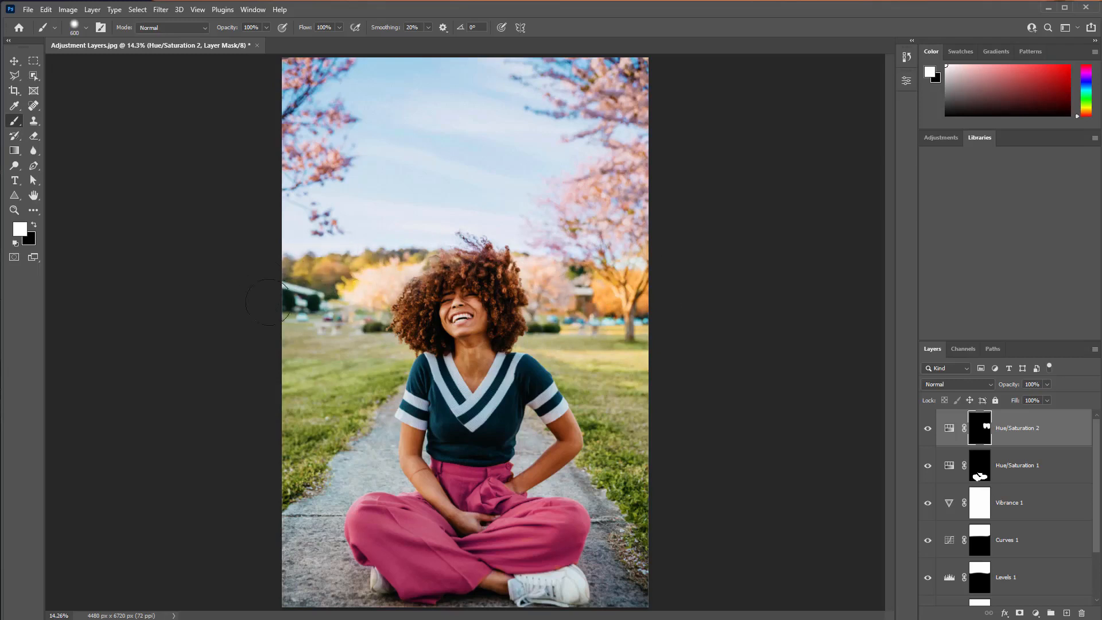
pyautogui.moveTo(279, 294)
pyautogui.mouseDown()
pyautogui.moveTo(294, 270)
pyautogui.moveTo(391, 246)
pyautogui.moveTo(626, 245)
pyautogui.moveTo(549, 269)
pyautogui.mouseUp()
# Step: Add a third Hue/Saturation layer, sample the grass as its colour range starting from Greens, and set saturation to +14
pyautogui.click(1035, 613)
pyautogui.click(1066, 500)
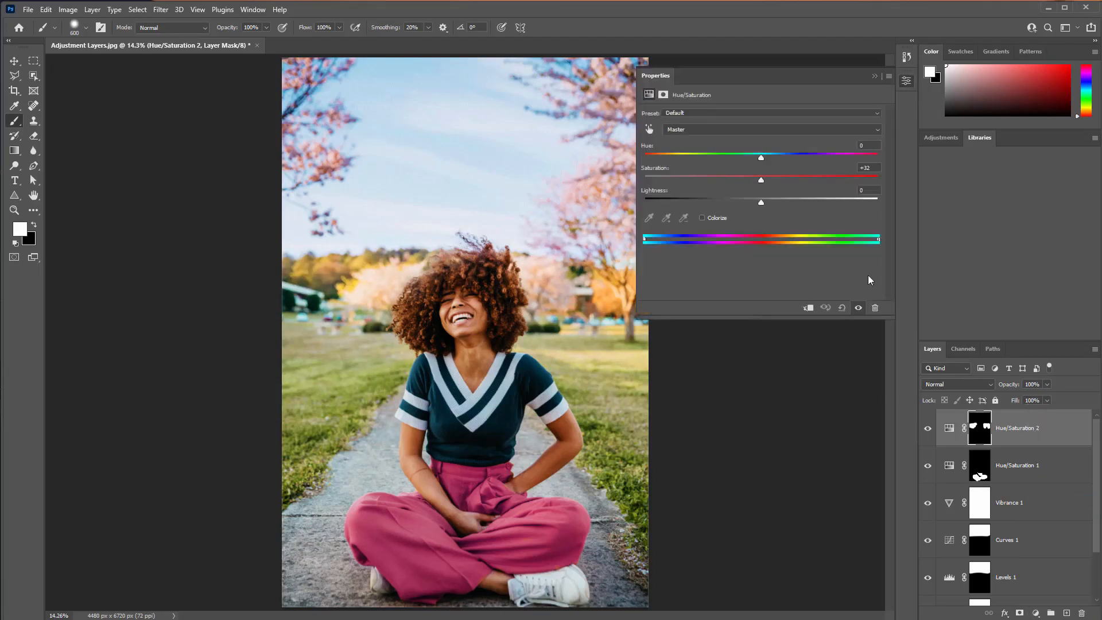
pyautogui.click(687, 128)
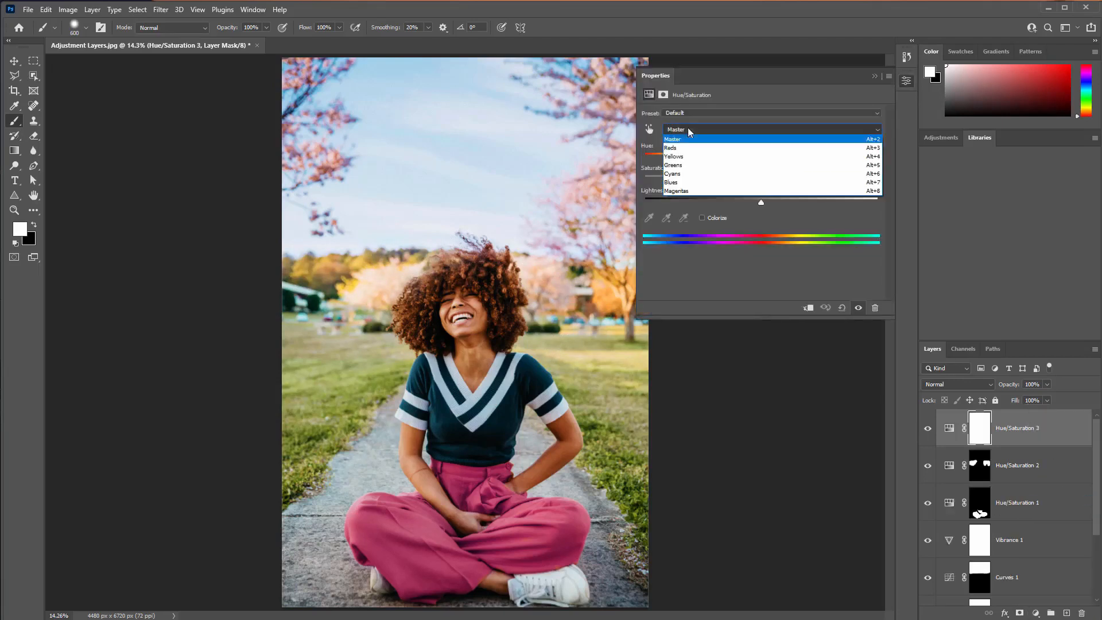
pyautogui.click(699, 163)
pyautogui.click(649, 217)
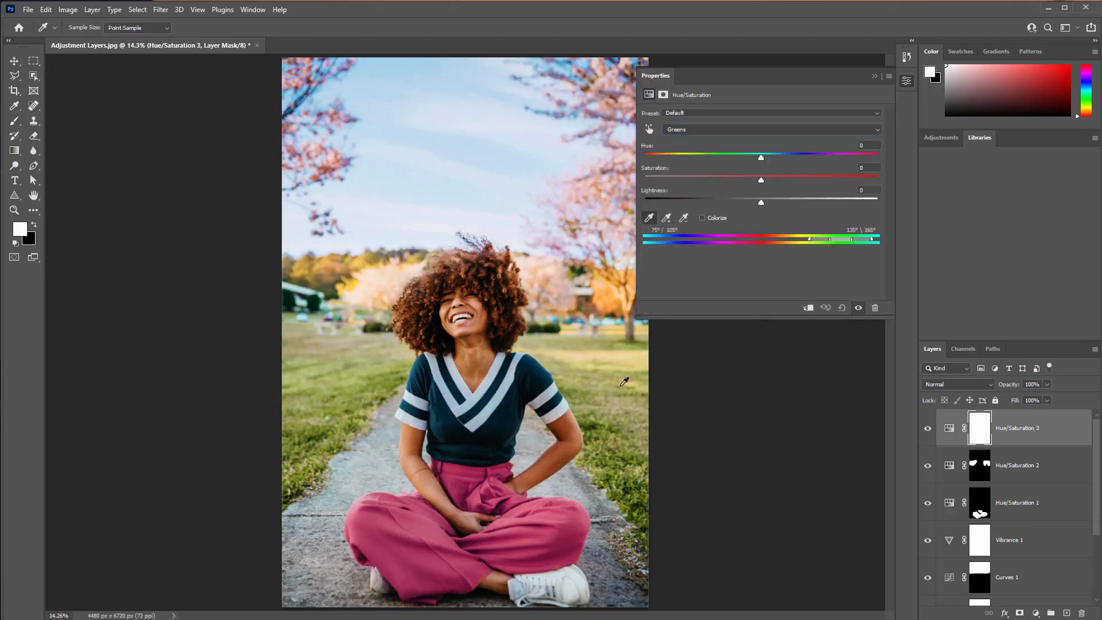
pyautogui.click(601, 450)
pyautogui.moveTo(760, 176)
pyautogui.mouseDown()
pyautogui.moveTo(810, 180)
pyautogui.moveTo(779, 182)
pyautogui.mouseUp()
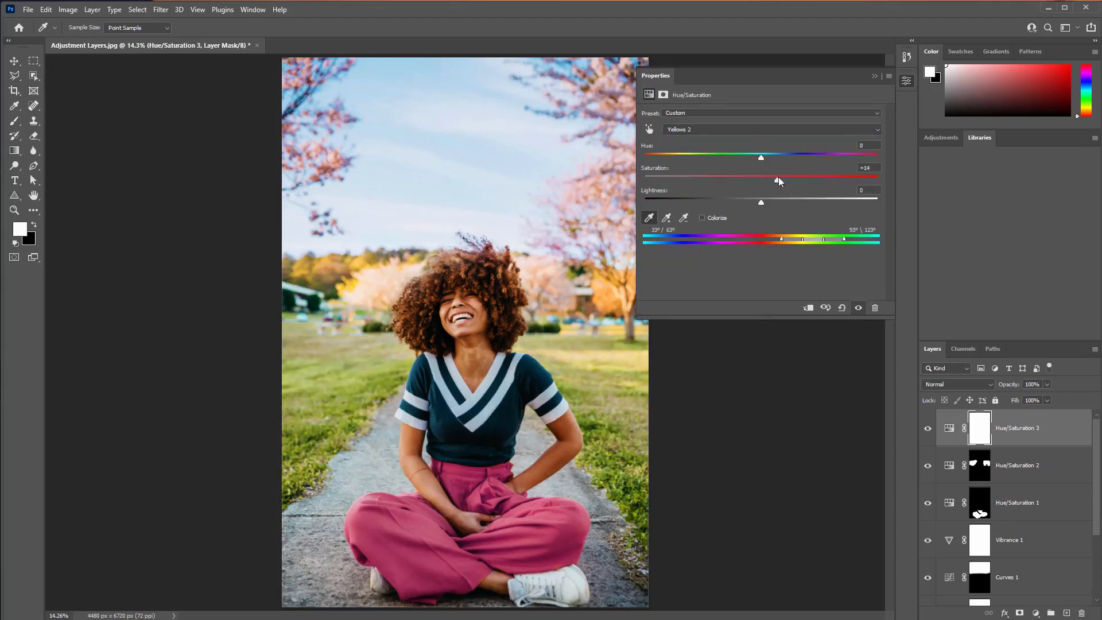
pyautogui.click(906, 81)
pyautogui.click(907, 83)
pyautogui.click(906, 83)
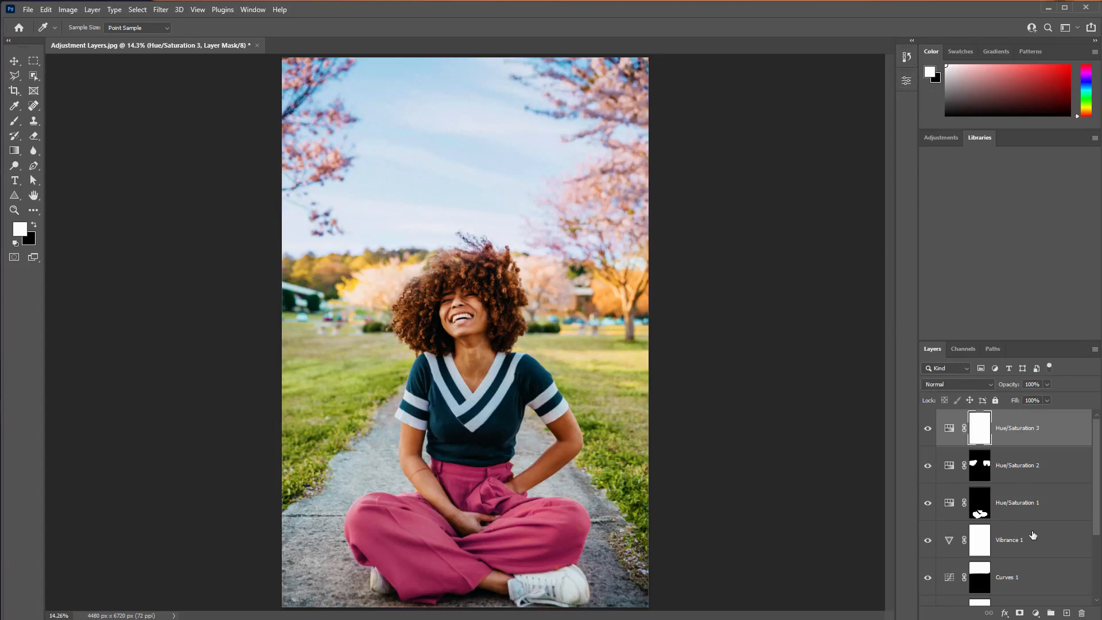
# Step: Add a Color Balance adjustment layer on top of the layer stack and switch to the Brush tool
pyautogui.scroll(-3, 1032, 534)
pyautogui.scroll(3, 1032, 534)
pyautogui.click(1036, 612)
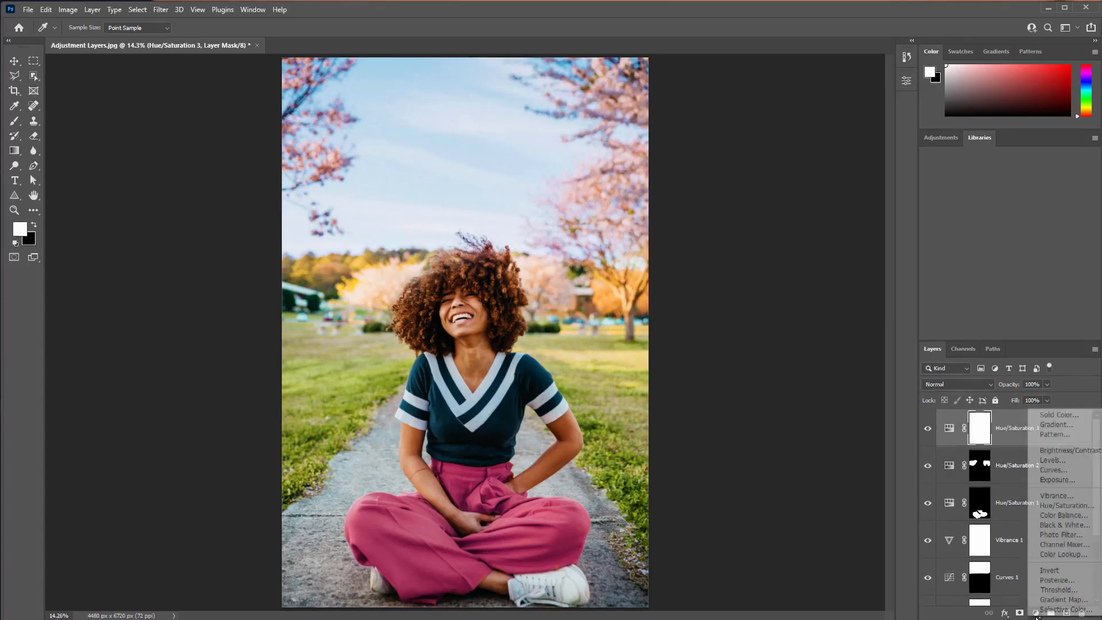
pyautogui.click(1063, 515)
pyautogui.press('b')
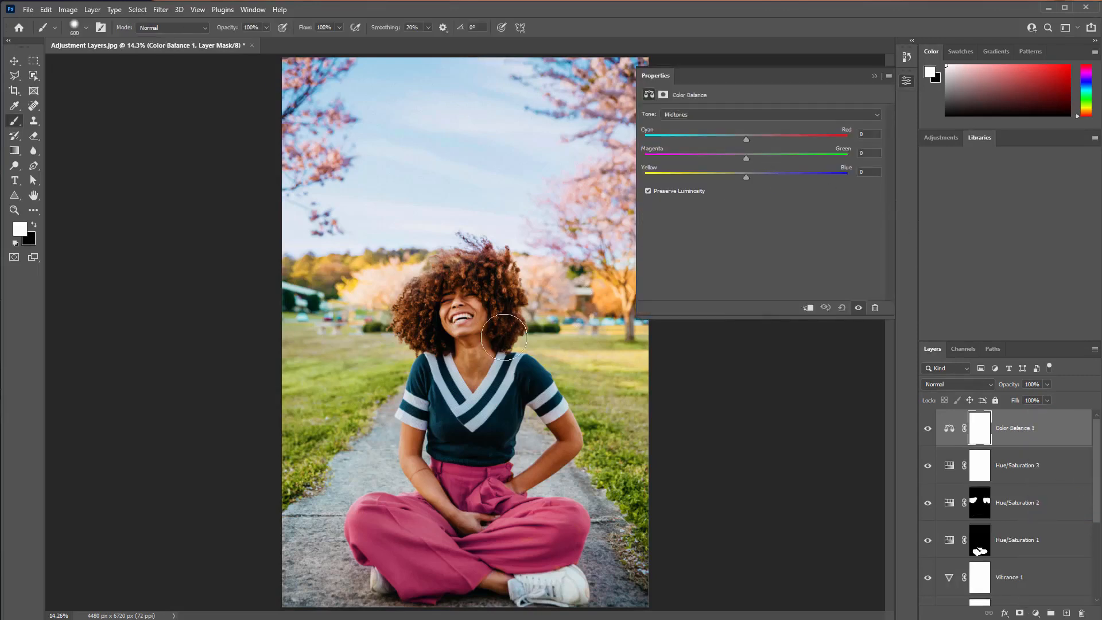
# Step: Set the Color Balance shadows' Yellow–Blue value to +29 and compare the image with and without the layer
pyautogui.click(678, 116)
pyautogui.click(680, 115)
pyautogui.click(683, 116)
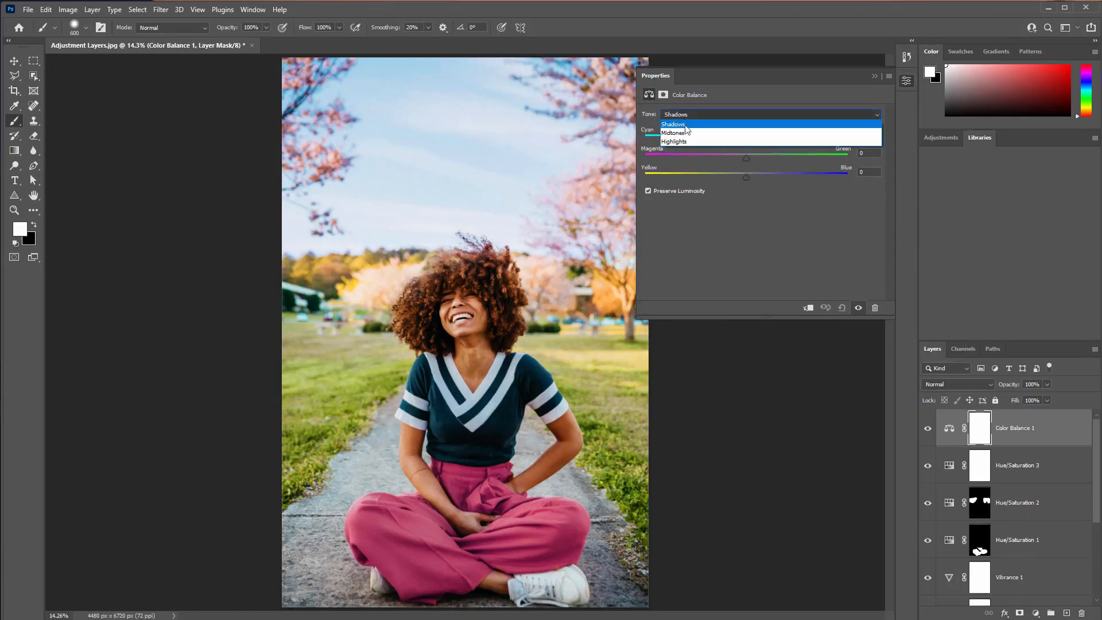
pyautogui.click(677, 142)
pyautogui.click(684, 114)
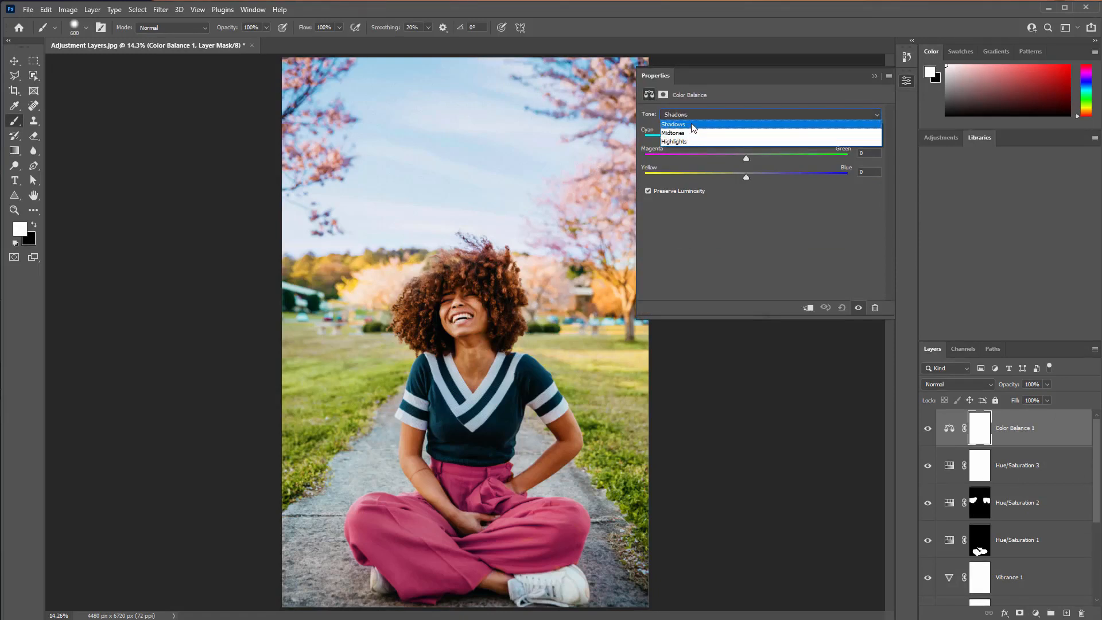
pyautogui.click(675, 124)
pyautogui.moveTo(729, 177); pyautogui.dragTo(776, 176)
pyautogui.click(927, 428)
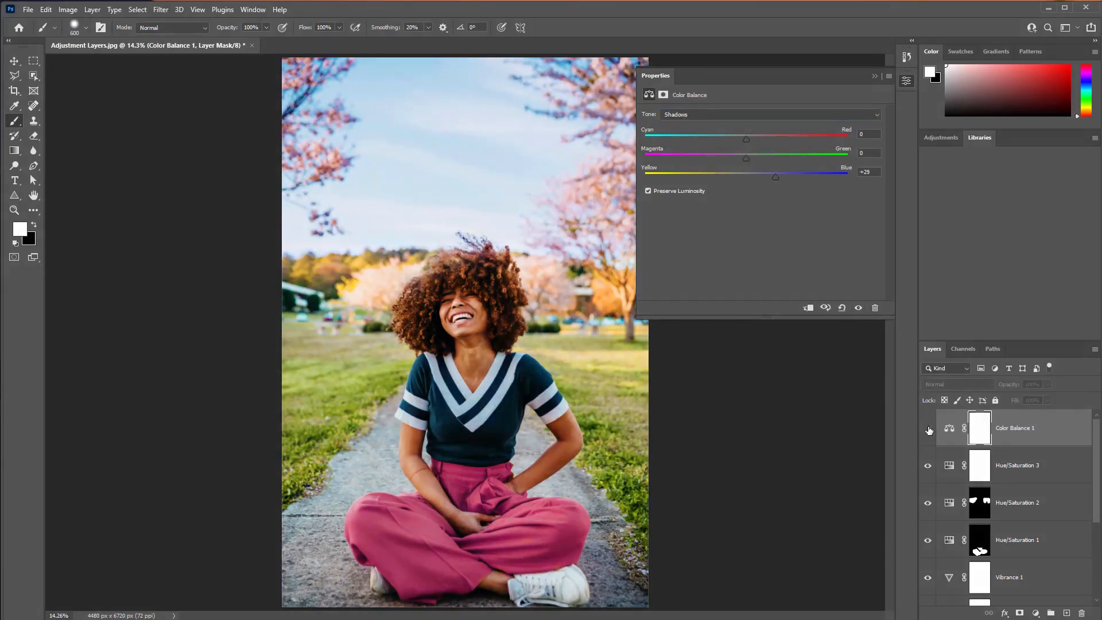
pyautogui.click(928, 428)
pyautogui.click(927, 428)
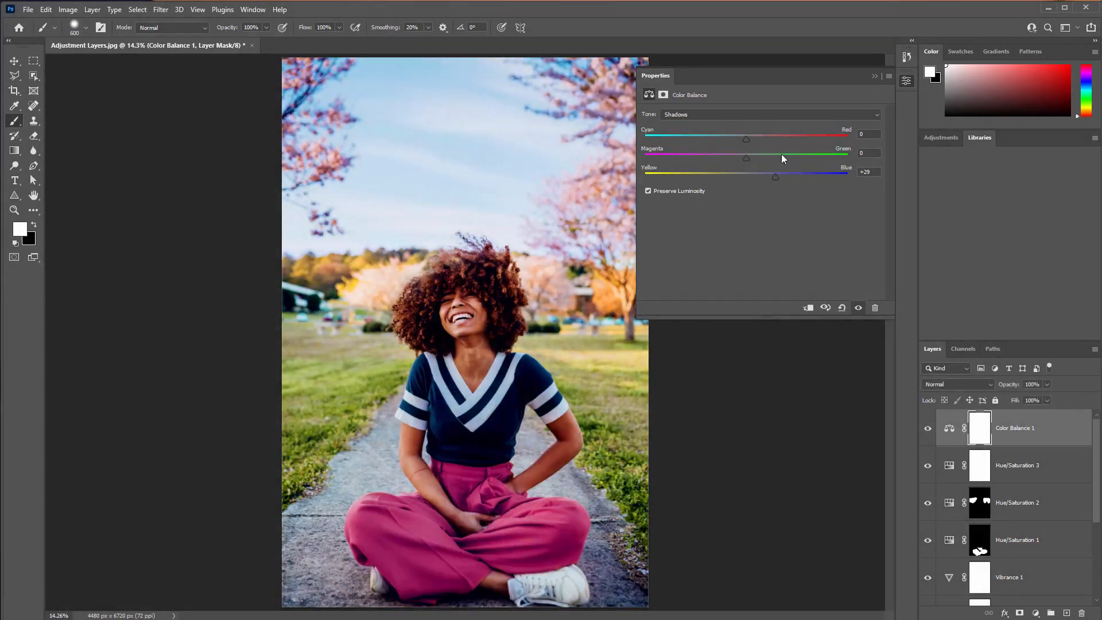
# Step: Set the Color Balance highlights' Yellow–Blue value to -24 and compare the image with and without the layer
pyautogui.click(695, 116)
pyautogui.click(696, 143)
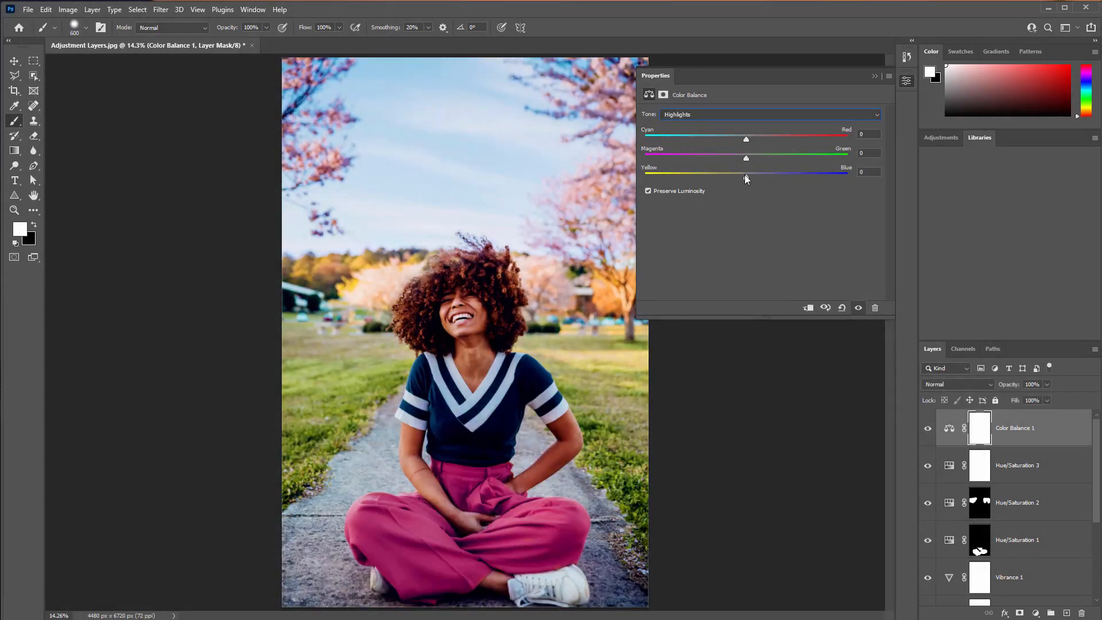
pyautogui.moveTo(745, 174); pyautogui.dragTo(723, 177)
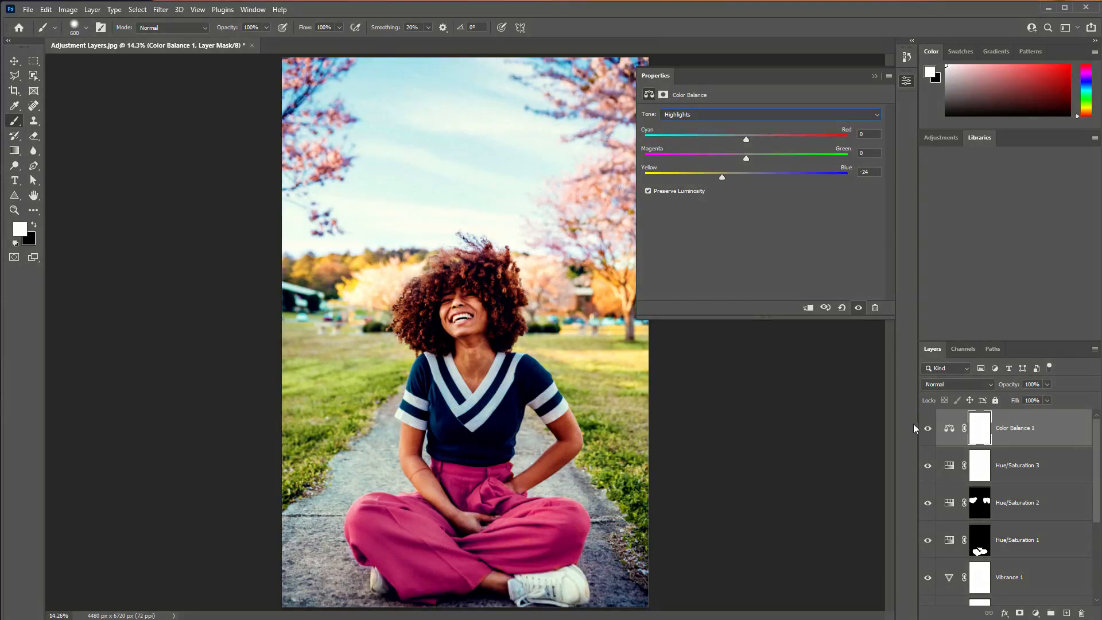
pyautogui.click(928, 430)
pyautogui.click(928, 430)
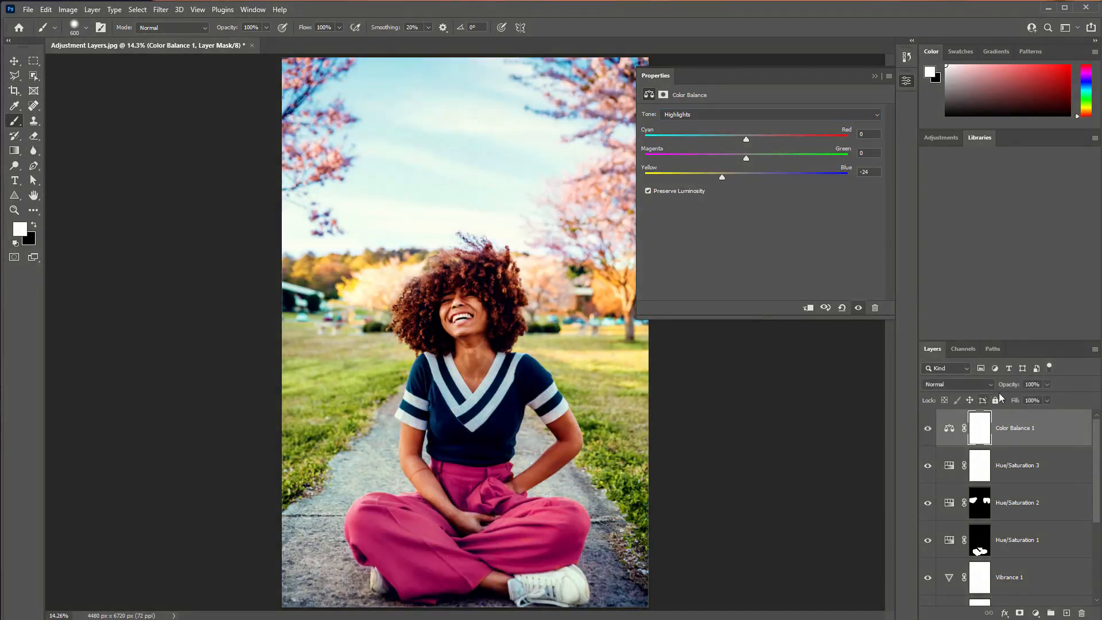
# Step: Lower the Color Balance layer's opacity to 53% and collapse its properties
pyautogui.click(1046, 384)
pyautogui.moveTo(1023, 397); pyautogui.dragTo(1022, 397)
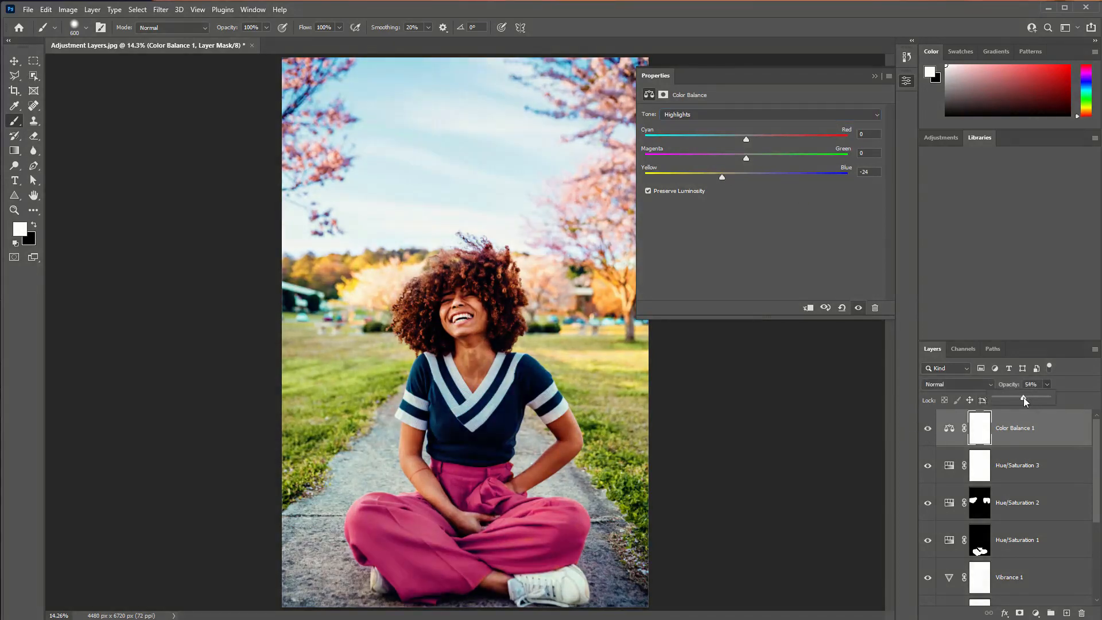
pyautogui.click(906, 80)
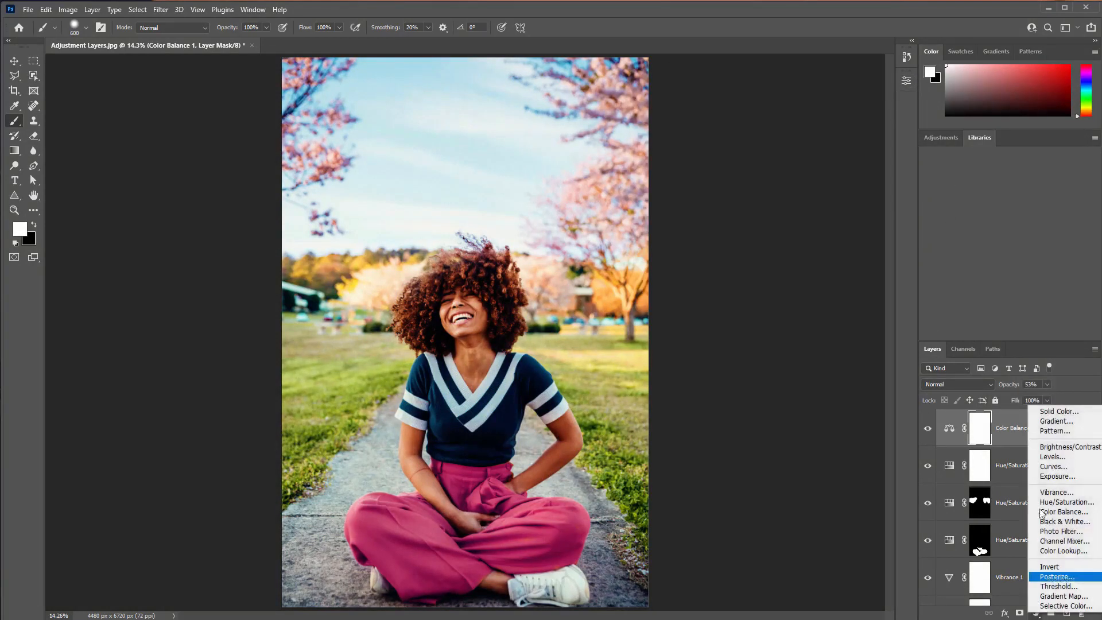
# Step: Add a Photo Filter adjustment layer on top and try the Cooling Filter (LBB) and Cooling Filter (82) presets
pyautogui.click(1035, 613)
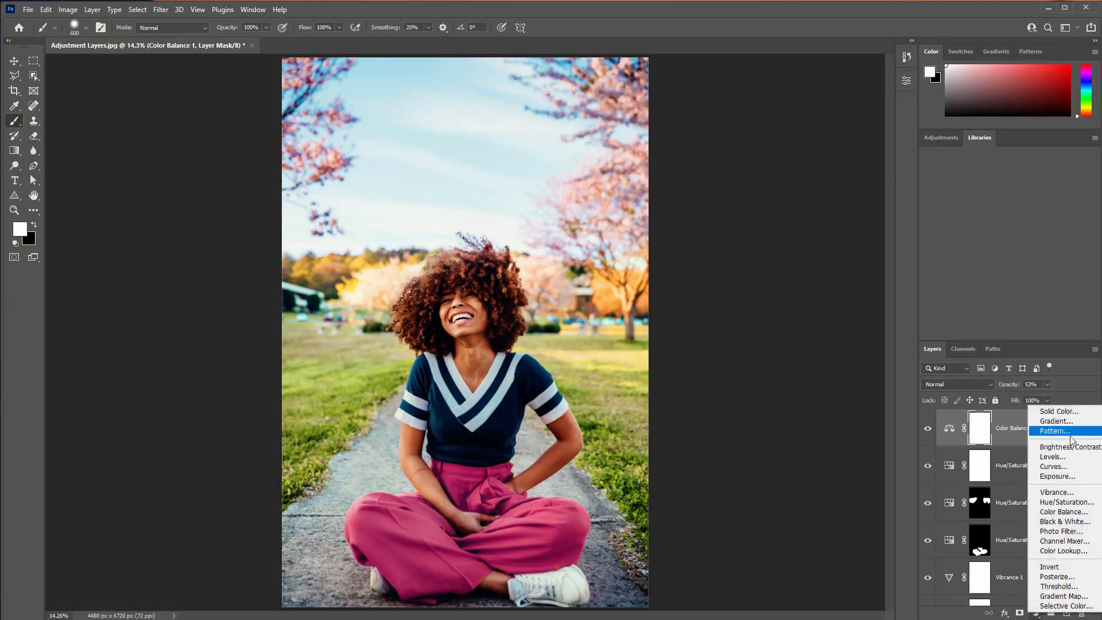
pyautogui.click(1068, 531)
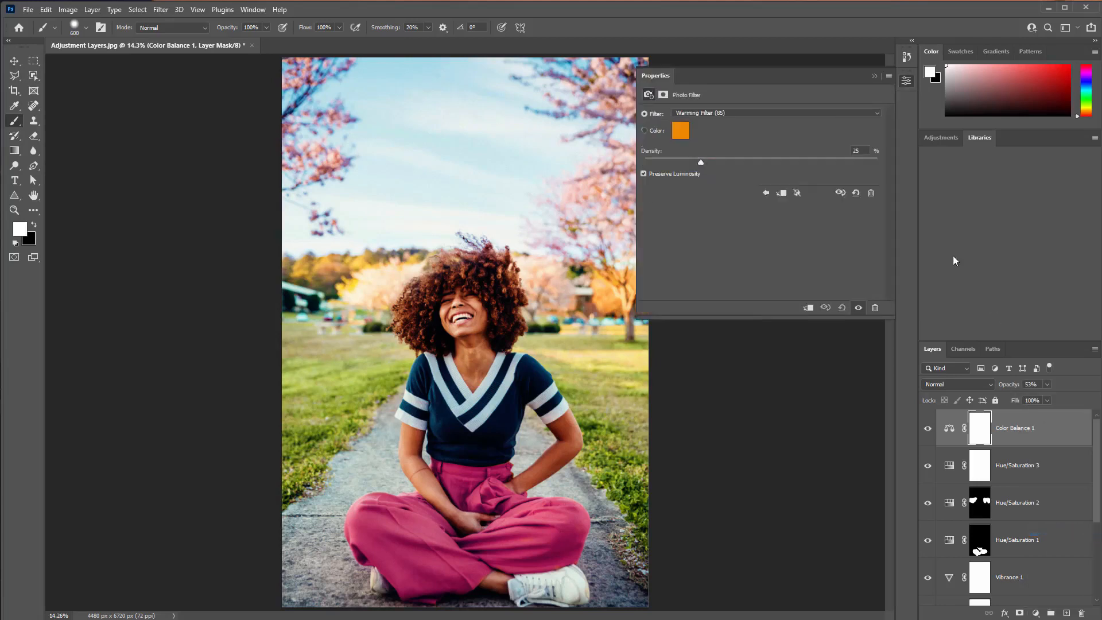
pyautogui.click(721, 112)
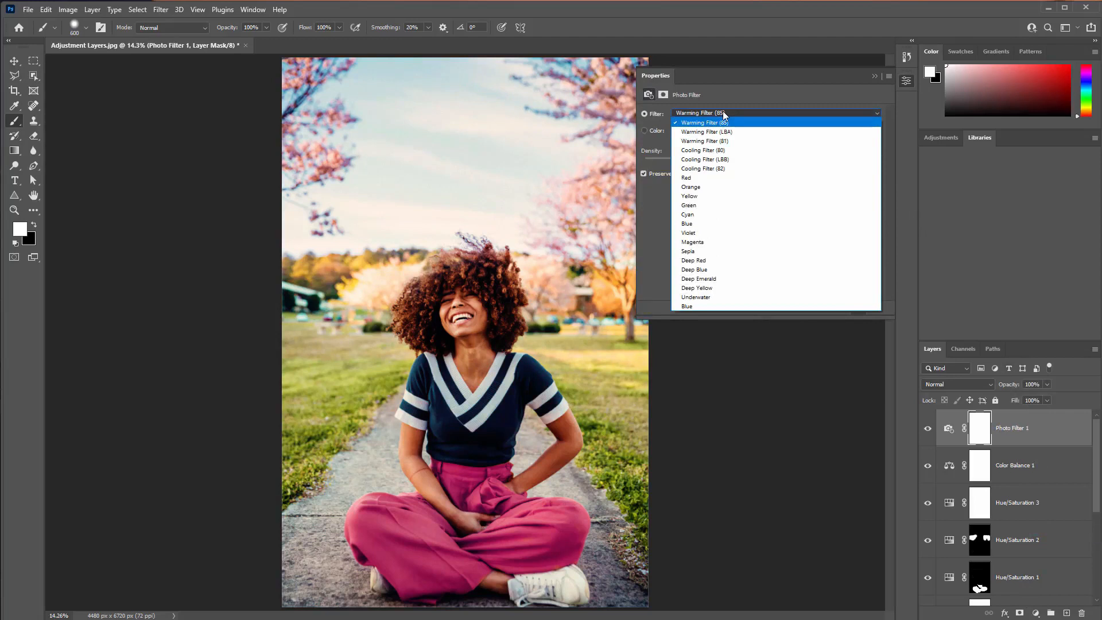
pyautogui.click(733, 159)
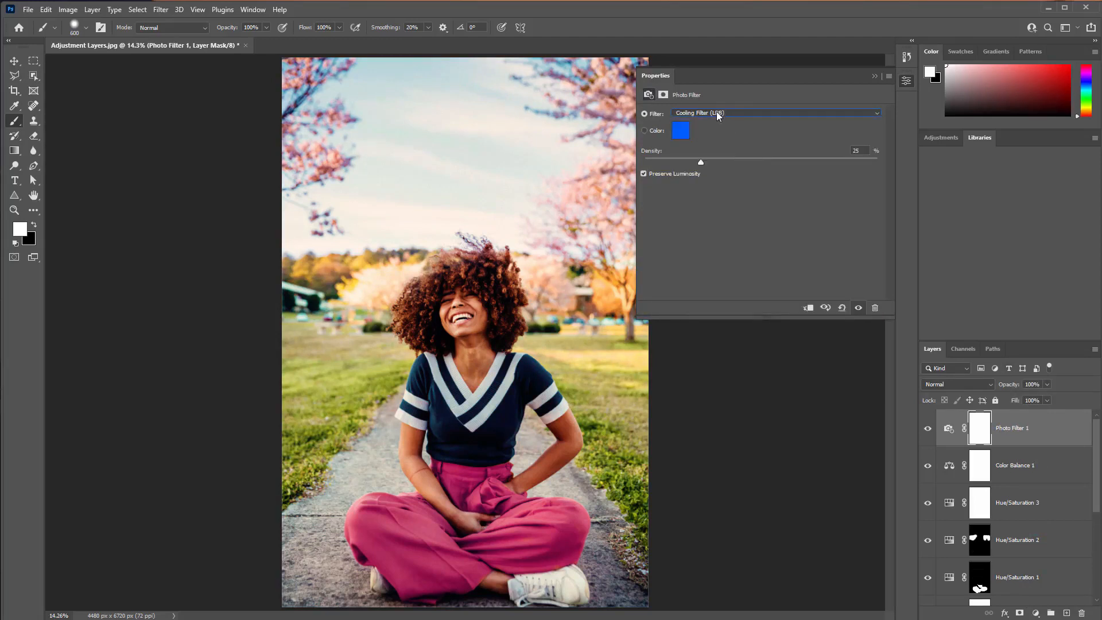
pyautogui.click(719, 113)
pyautogui.click(724, 168)
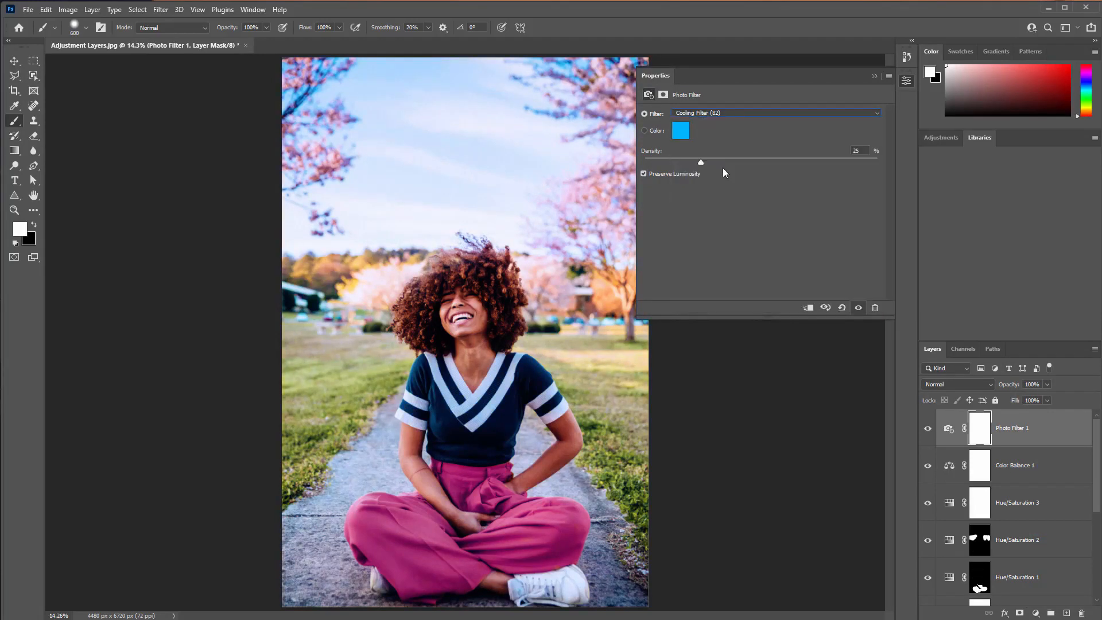
# Step: Try Warming Filter (81) on the Photo Filter layer and settle on Cooling Filter (80)
pyautogui.click(727, 118)
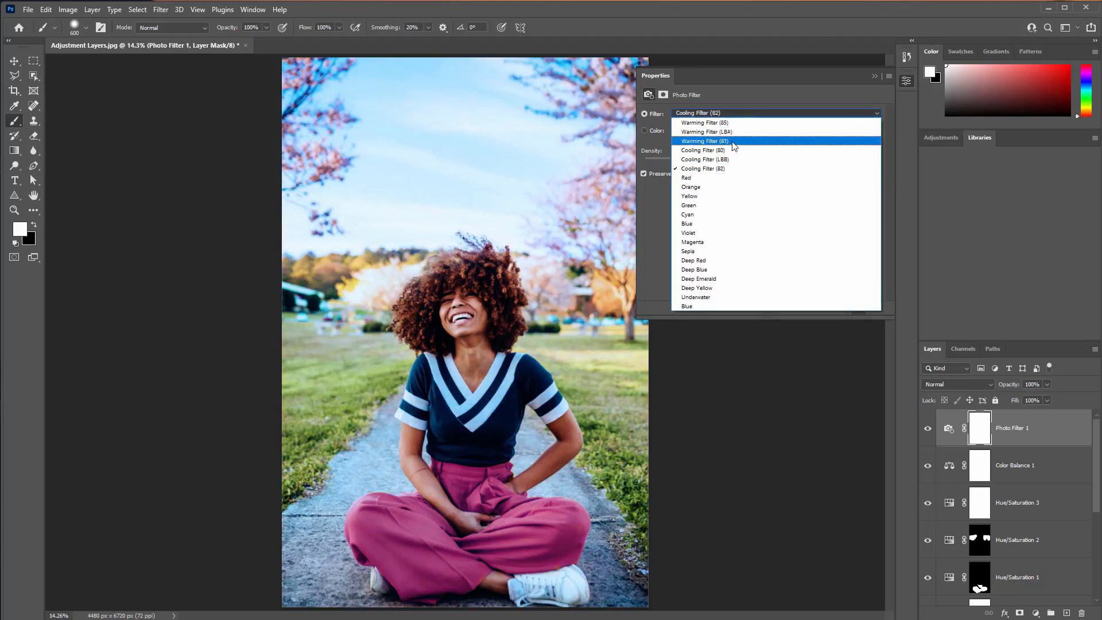
pyautogui.click(733, 141)
pyautogui.click(715, 113)
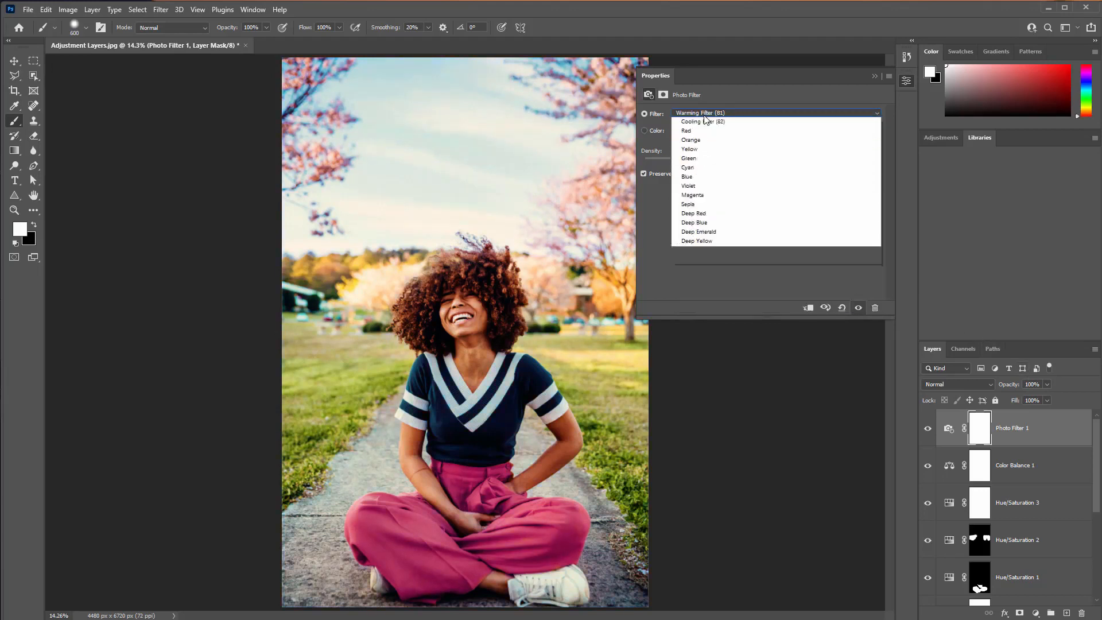
pyautogui.click(722, 147)
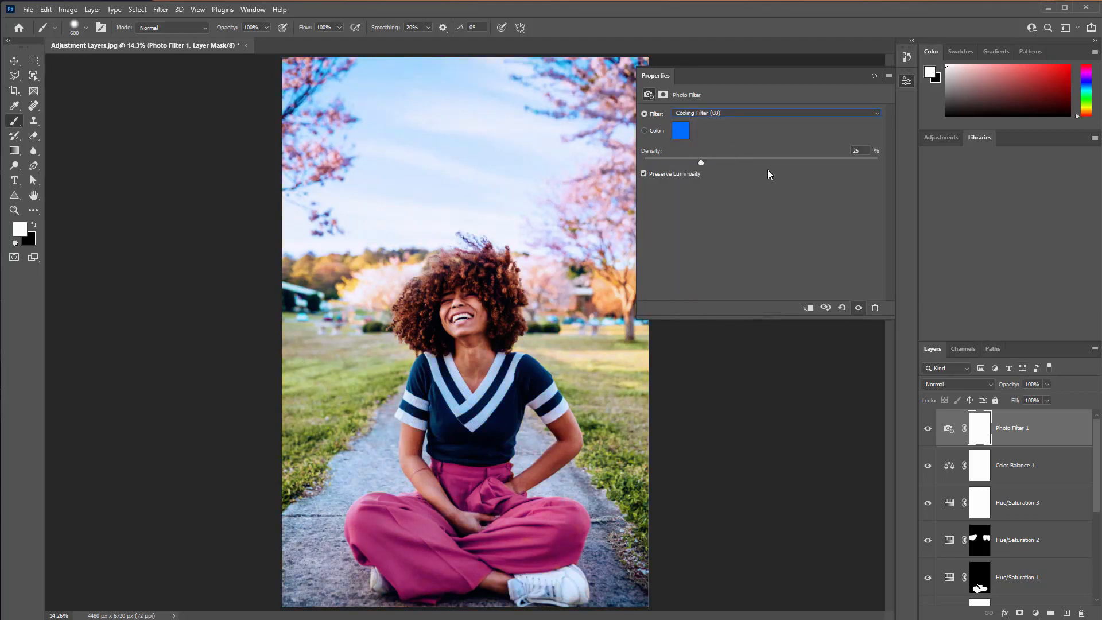
# Step: Lower the Photo Filter layer's opacity to 53% and compare the image with and without the layer
pyautogui.click(1047, 384)
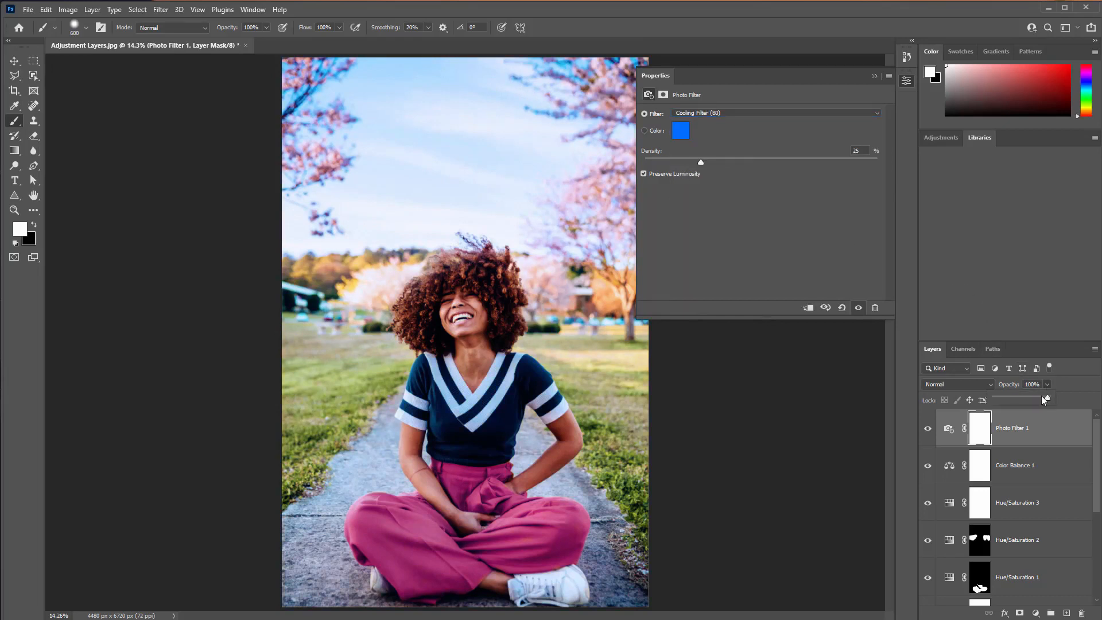
pyautogui.click(927, 428)
pyautogui.click(928, 428)
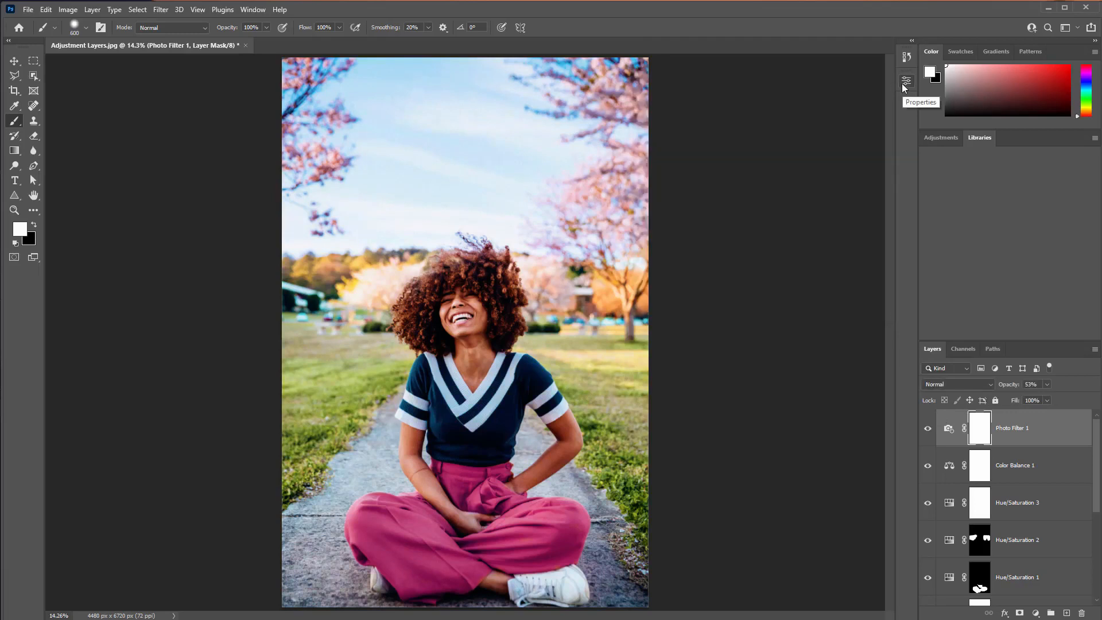
pyautogui.click(906, 80)
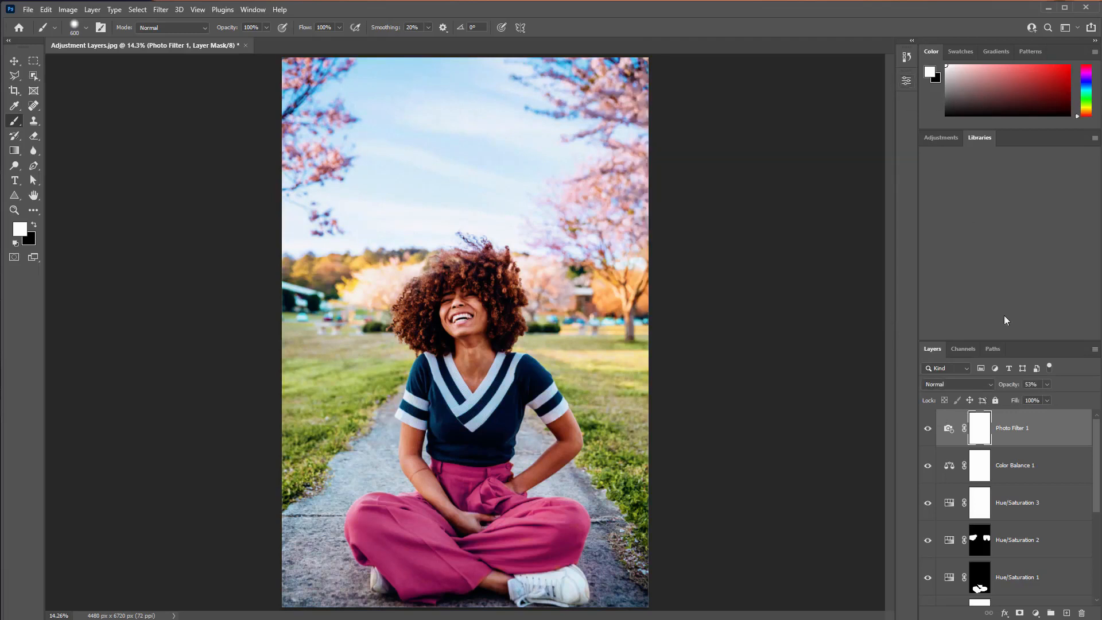
# Step: Add a Gradient fill layer on top using the fourth preset of the Oranges group, a peach-to-red gradient
pyautogui.click(1035, 613)
pyautogui.click(1056, 420)
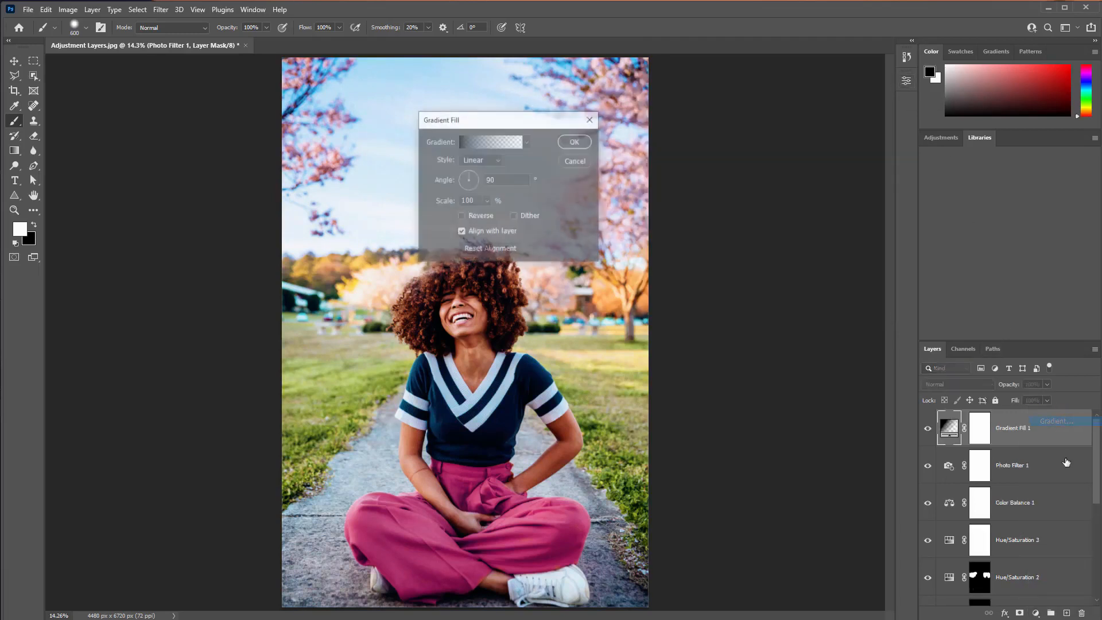
pyautogui.click(527, 141)
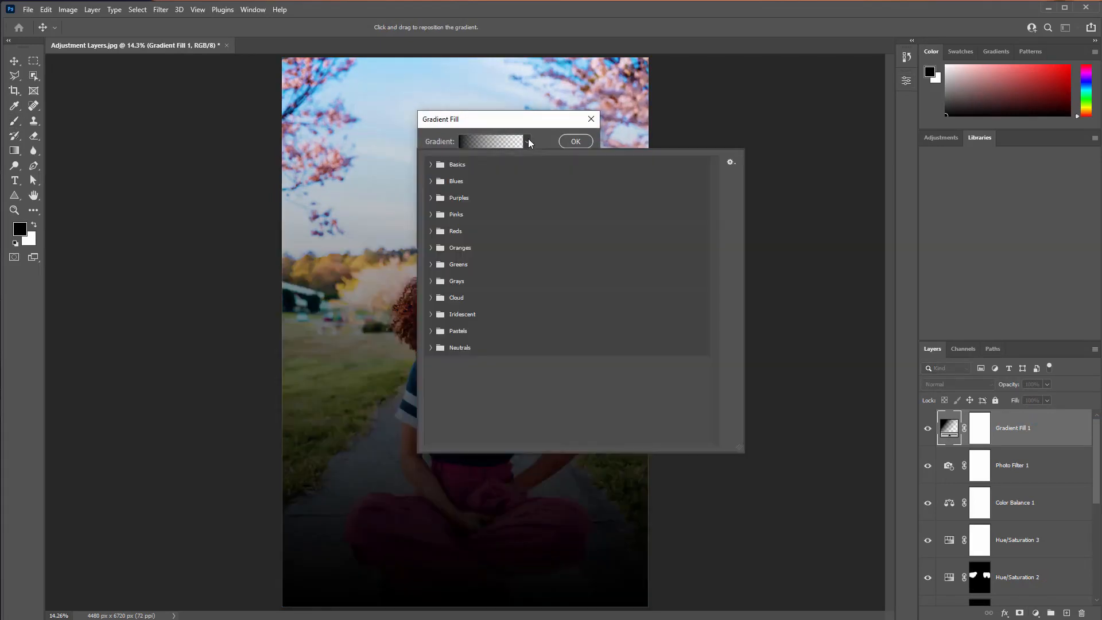
pyautogui.click(430, 213)
pyautogui.click(430, 213)
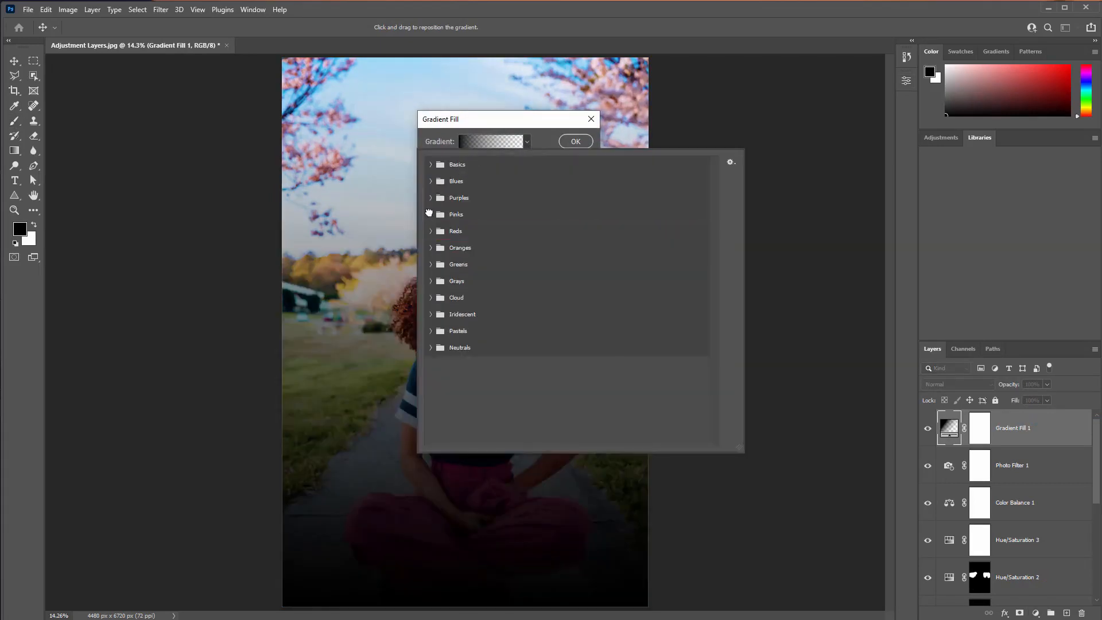
pyautogui.click(431, 247)
pyautogui.click(496, 265)
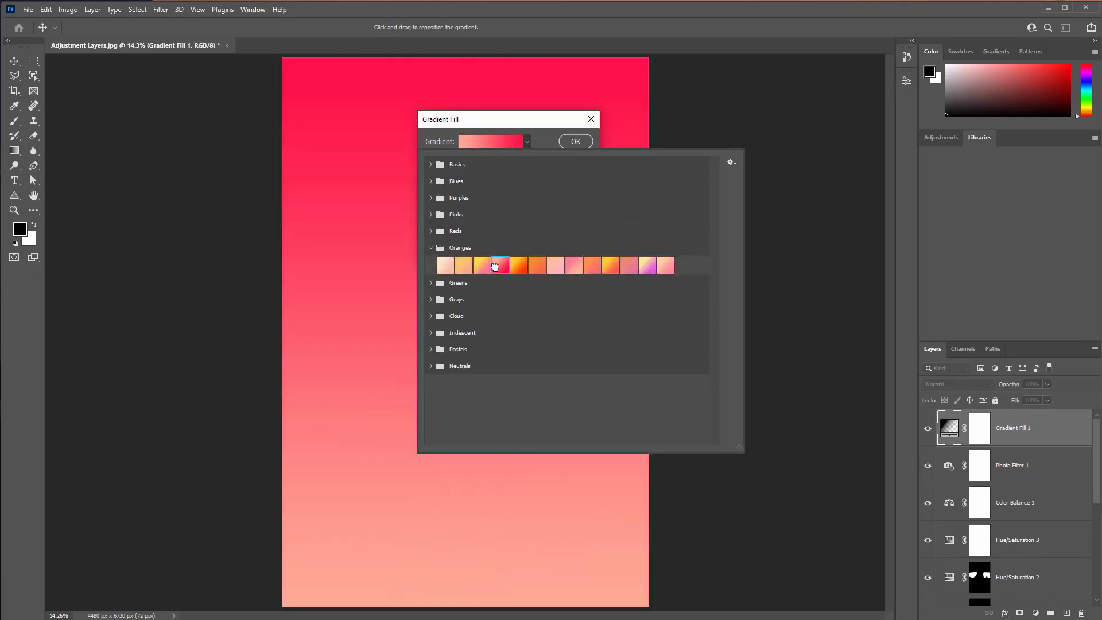
pyautogui.click(572, 141)
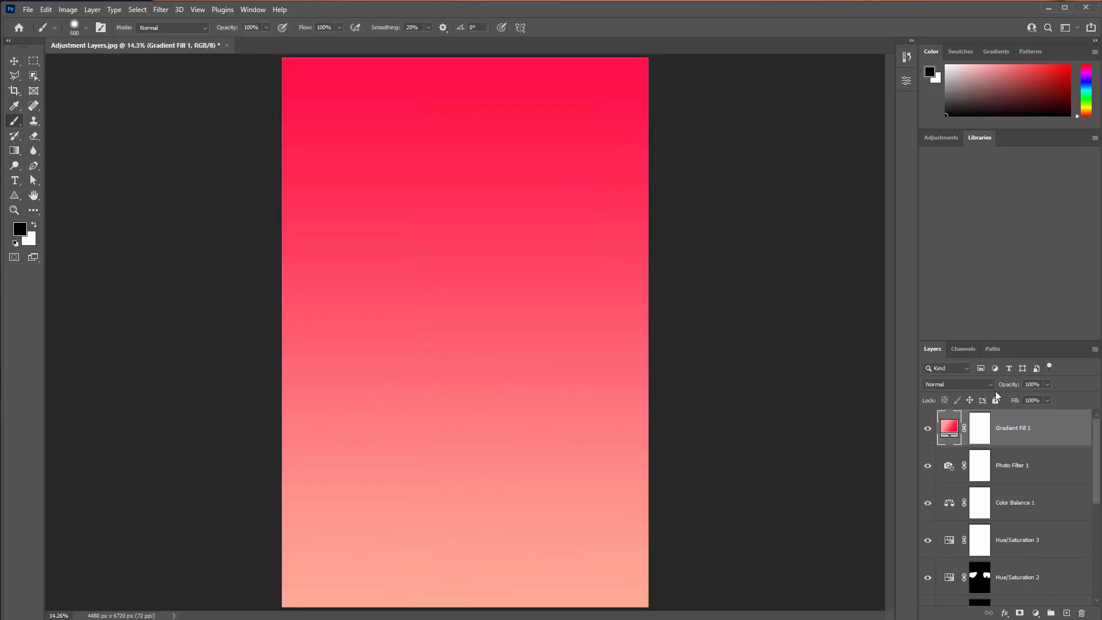
# Step: Set the gradient fill layer's blend mode to Multiply and reduce its opacity to about 8%
pyautogui.click(1046, 383)
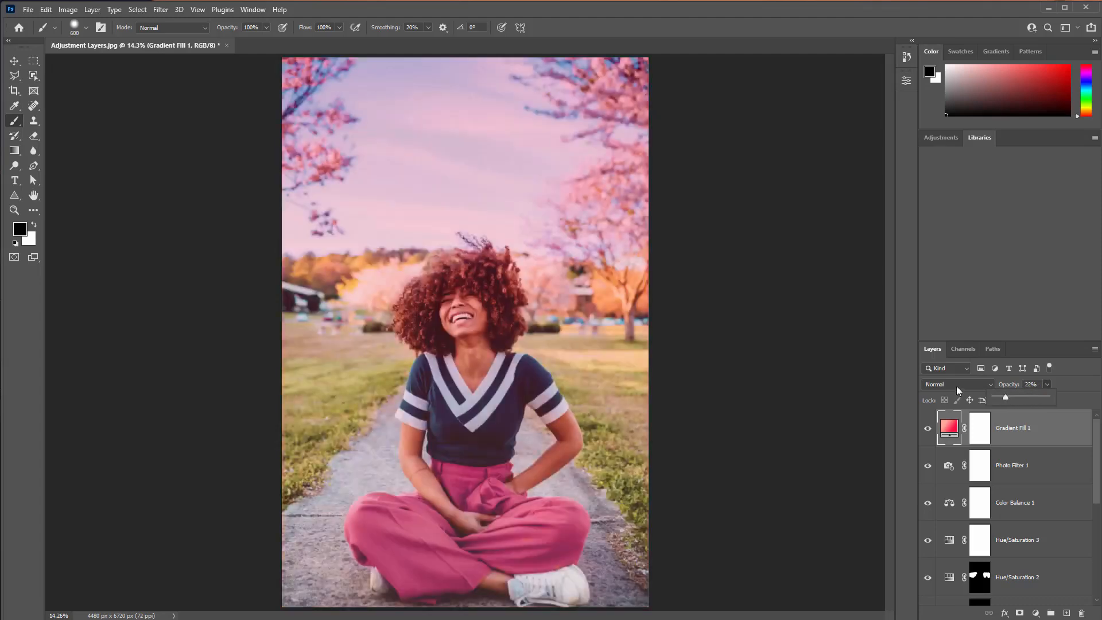
pyautogui.click(956, 384)
pyautogui.click(936, 428)
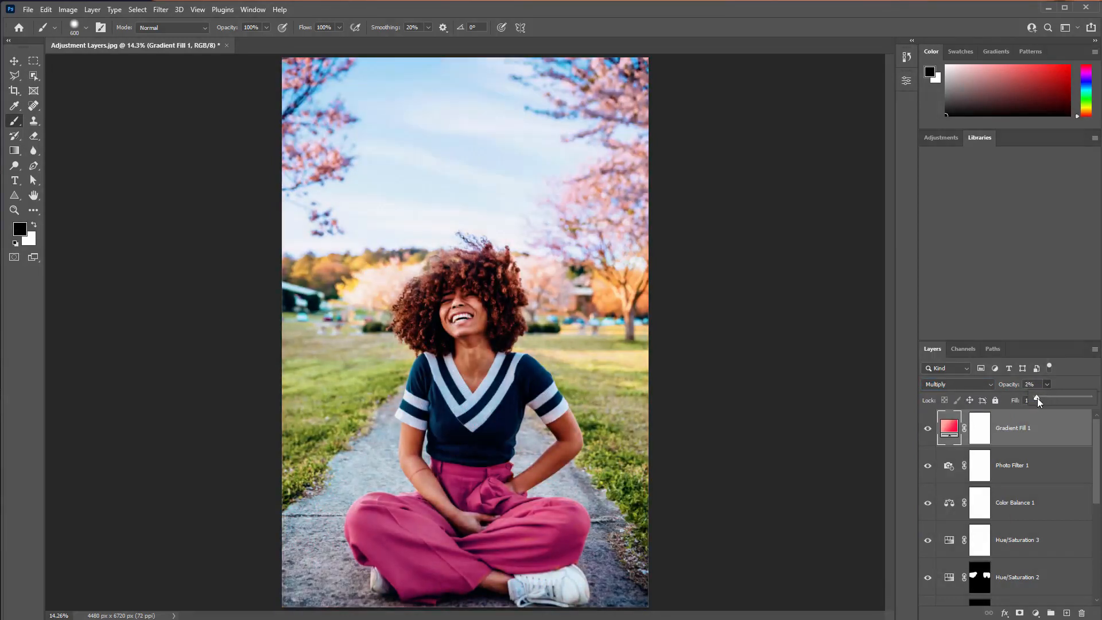
pyautogui.moveTo(1038, 398); pyautogui.dragTo(1040, 397)
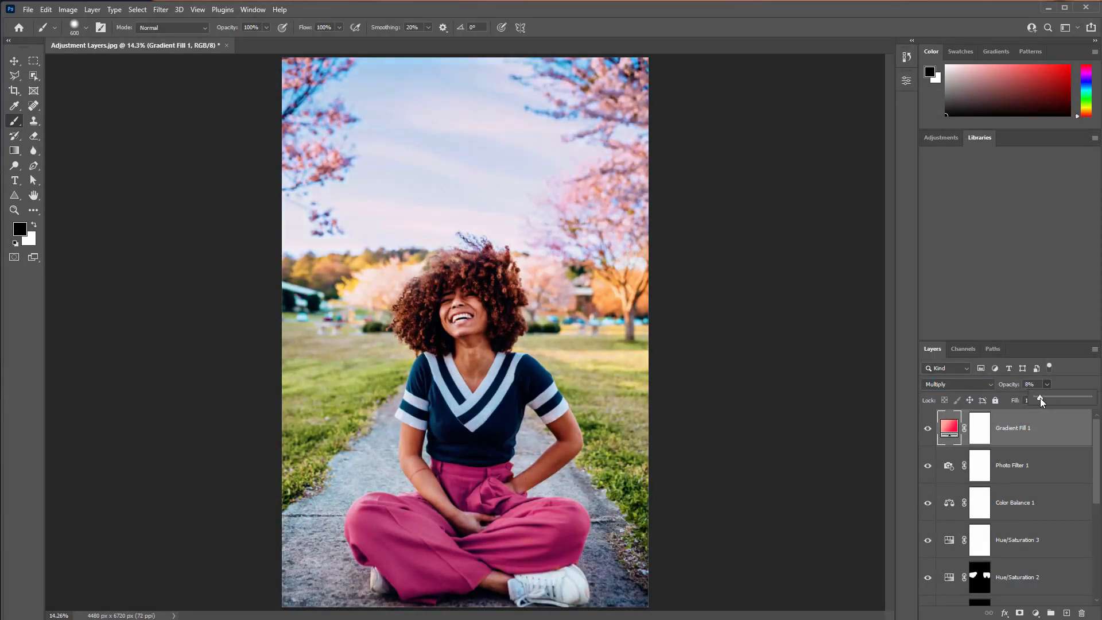
# Step: Compare the image with and without the gradient fill layer and set the layer's opacity to 5%
pyautogui.click(929, 428)
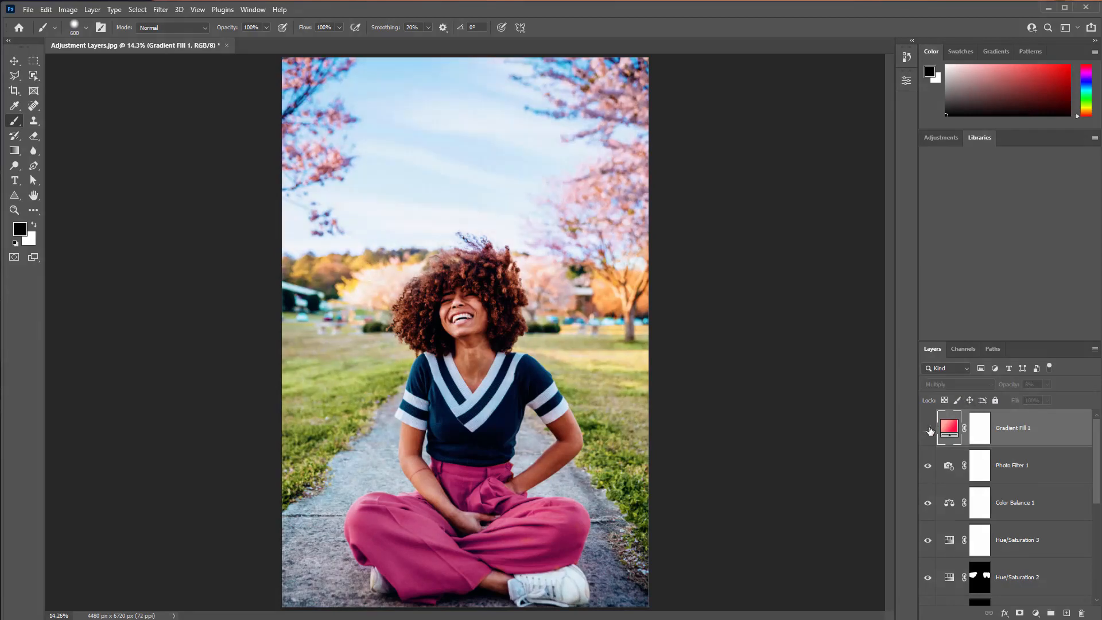
pyautogui.click(929, 428)
pyautogui.click(929, 429)
pyautogui.click(929, 428)
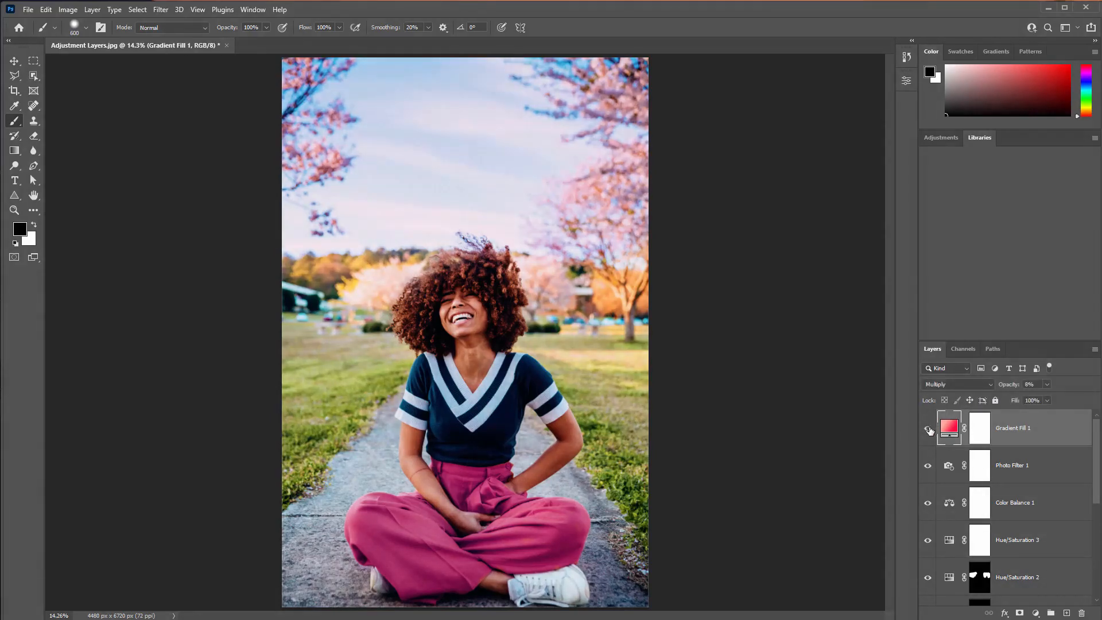
pyautogui.click(1005, 381)
pyautogui.press('Return')
# Step: Group all layers from Brightness/Contrast 1 up to Gradient Fill 1 into a new group named "adjust layers"
pyautogui.scroll(-5, 1010, 505)
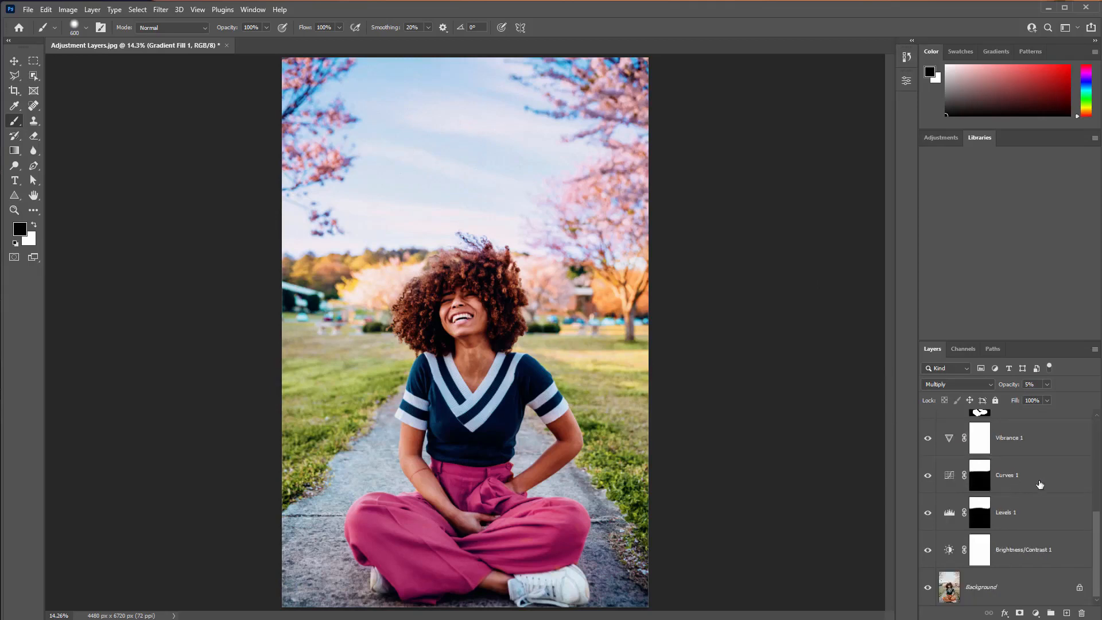
pyautogui.click(1048, 542)
pyautogui.scroll(4, 1047, 543)
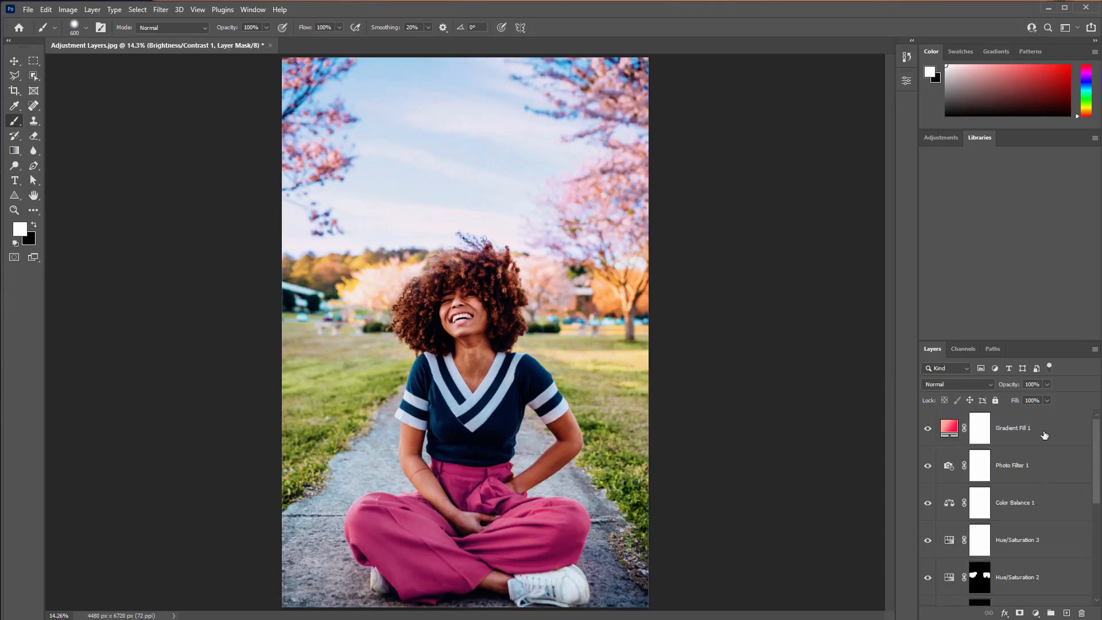
pyautogui.scroll(-4, 1049, 512)
pyautogui.click(1049, 548)
pyautogui.scroll(6, 1053, 504)
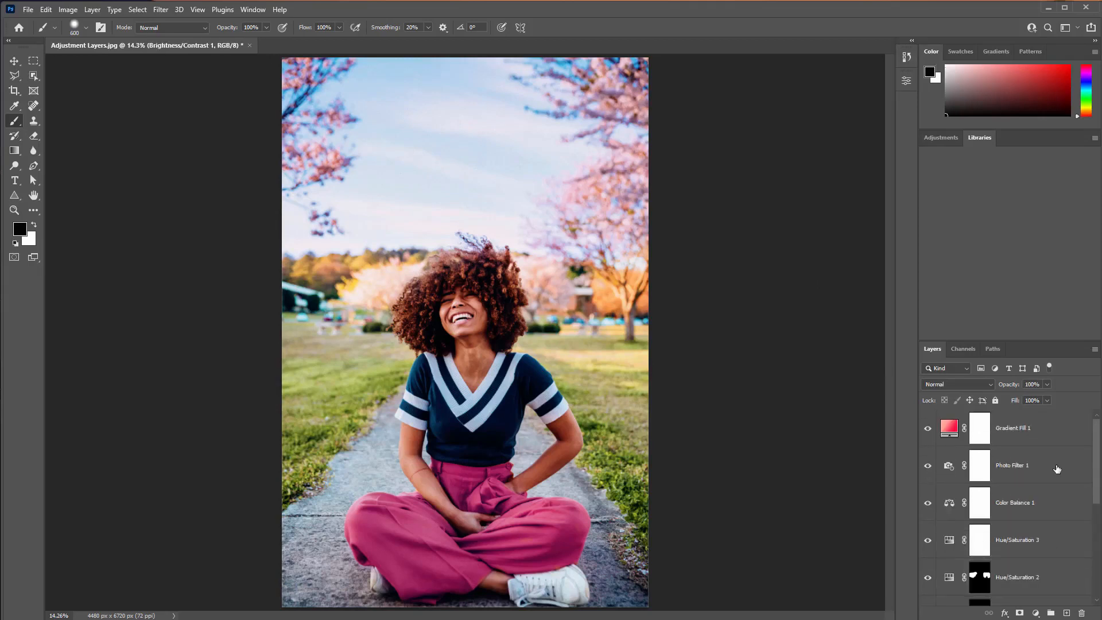
pyautogui.keyDown('shift'); pyautogui.click(1040, 431); pyautogui.keyUp('shift')
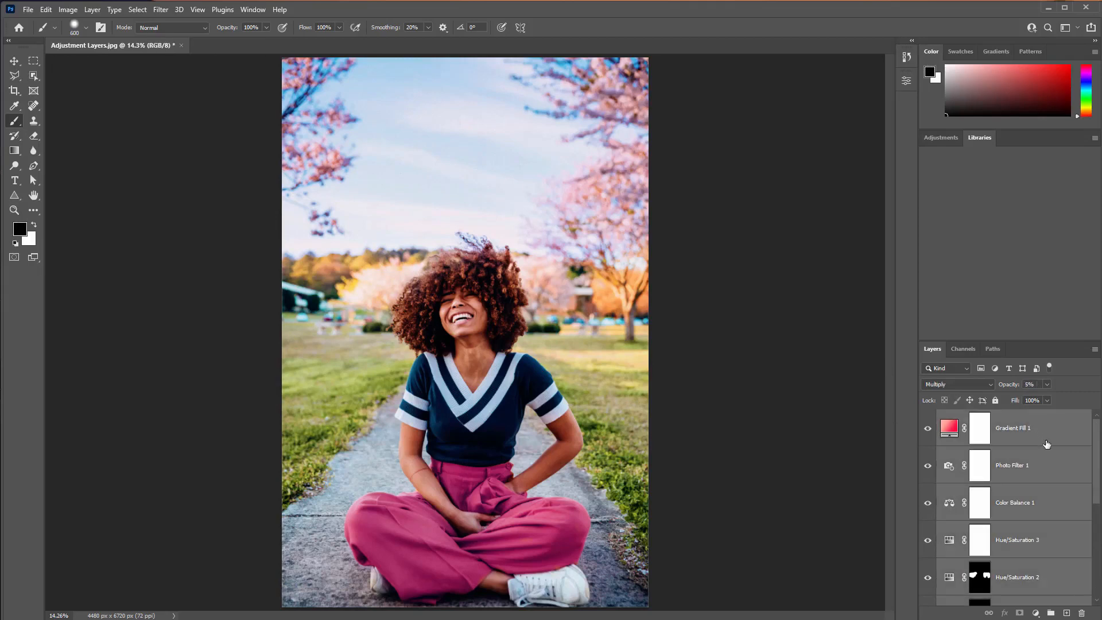
pyautogui.keyDown('alt'); pyautogui.click(1050, 613); pyautogui.keyUp('alt')
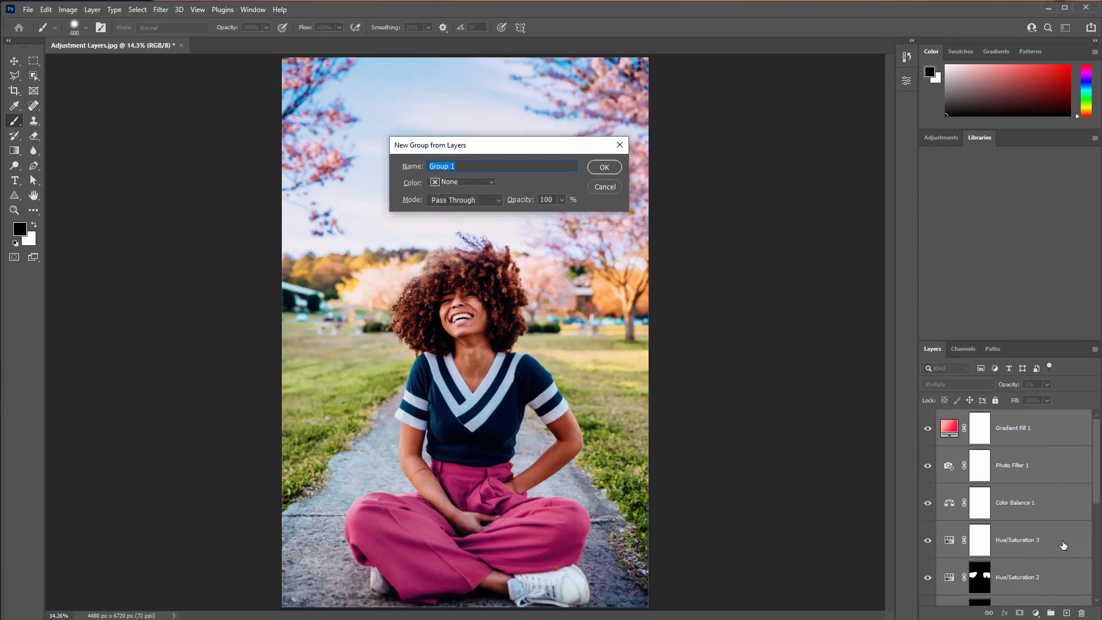
pyautogui.write('adjust layers')
pyautogui.press('Return')
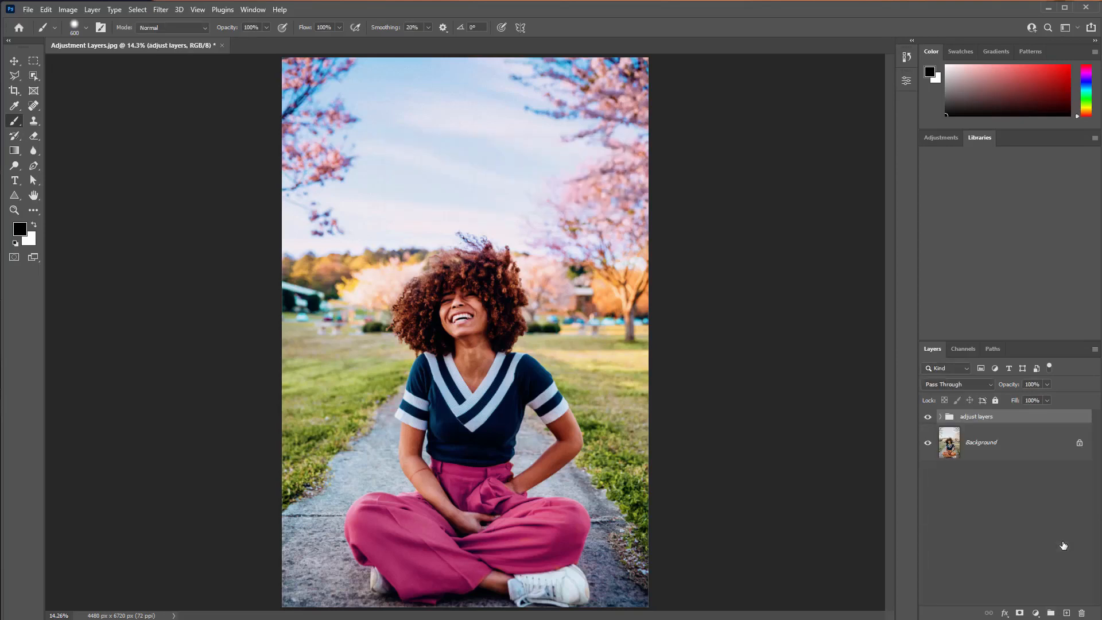
# Step: Compare the original photo with the edited version by toggling the visibility of the "adjust layers" group
pyautogui.click(927, 416)
pyautogui.click(930, 417)
pyautogui.click(929, 417)
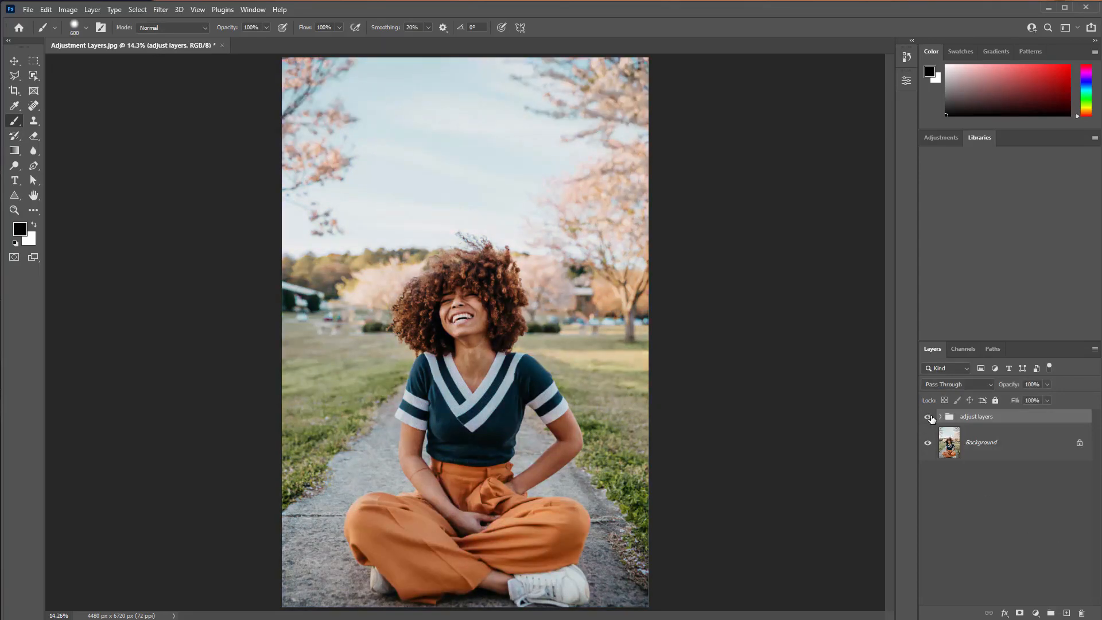
pyautogui.click(929, 418)
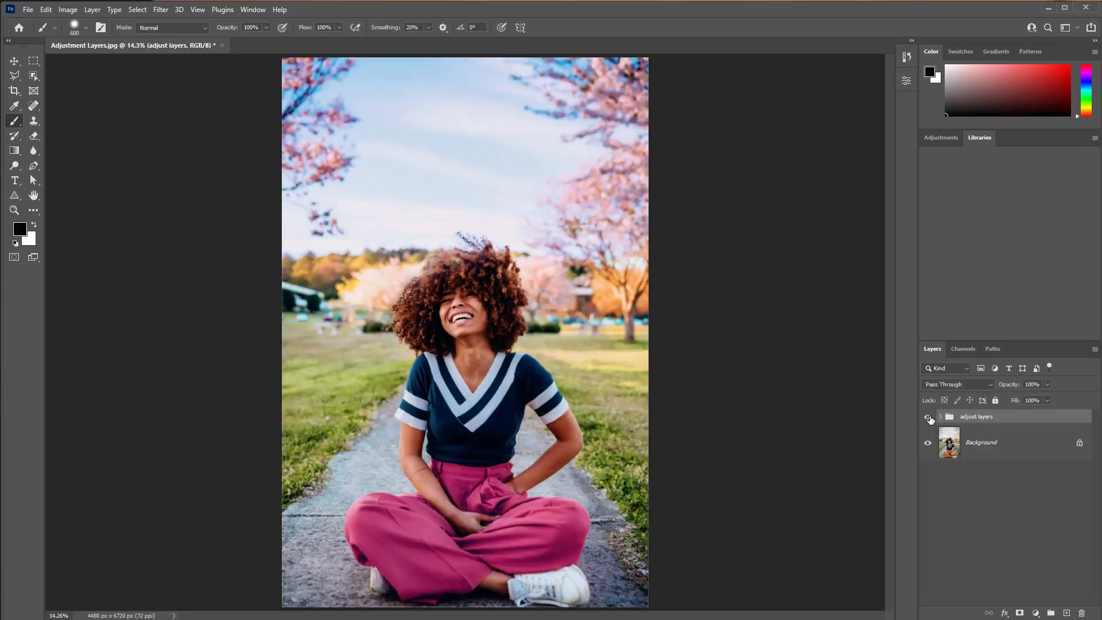
pyautogui.click(929, 418)
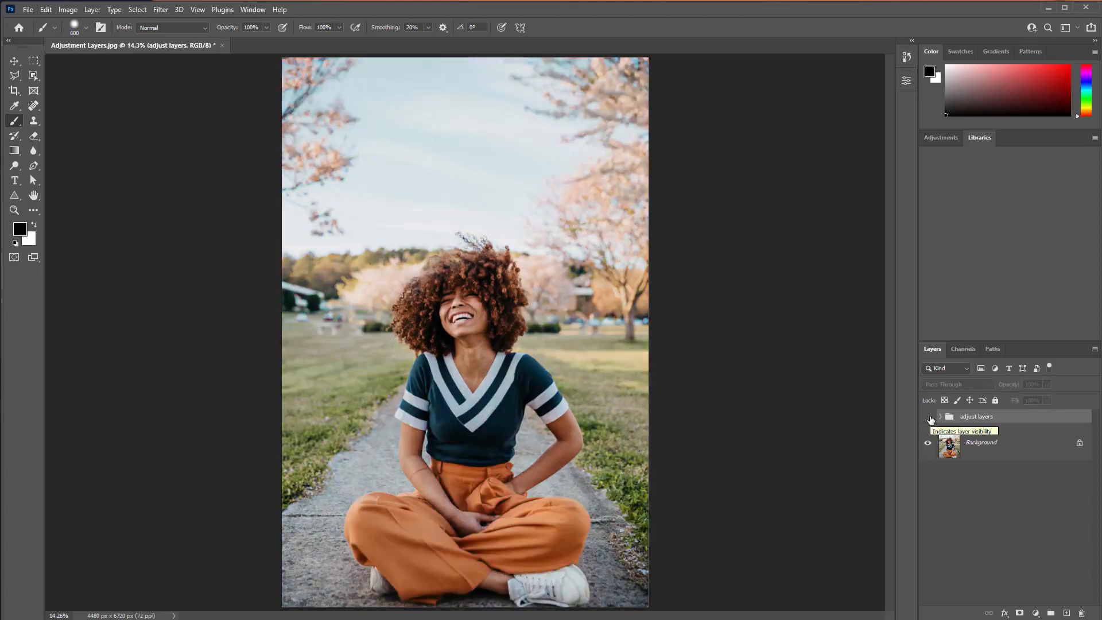
pyautogui.click(929, 417)
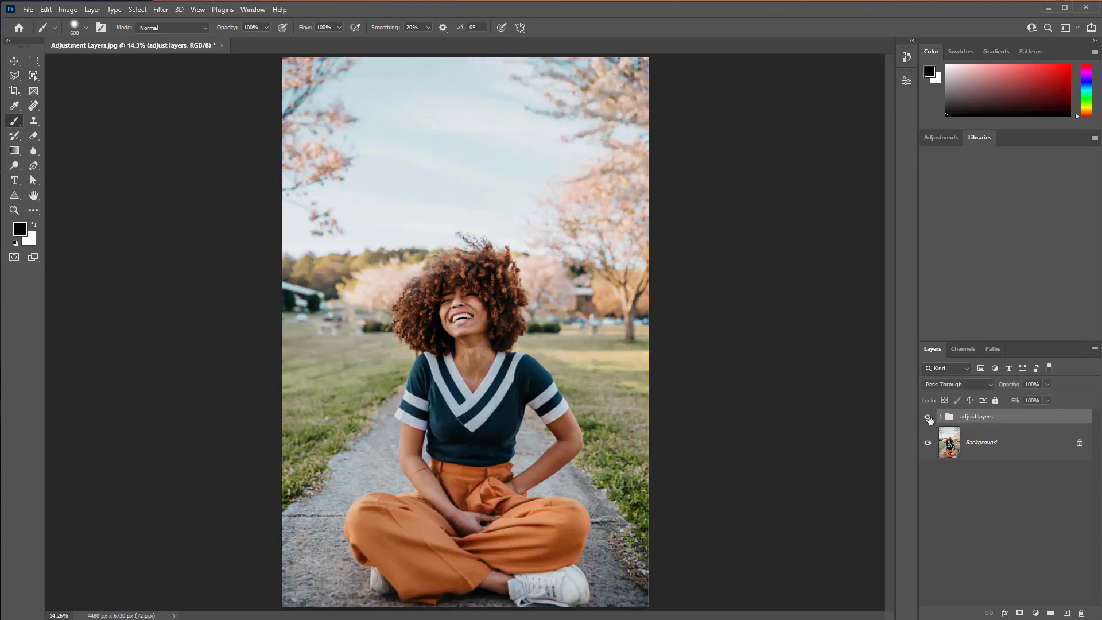